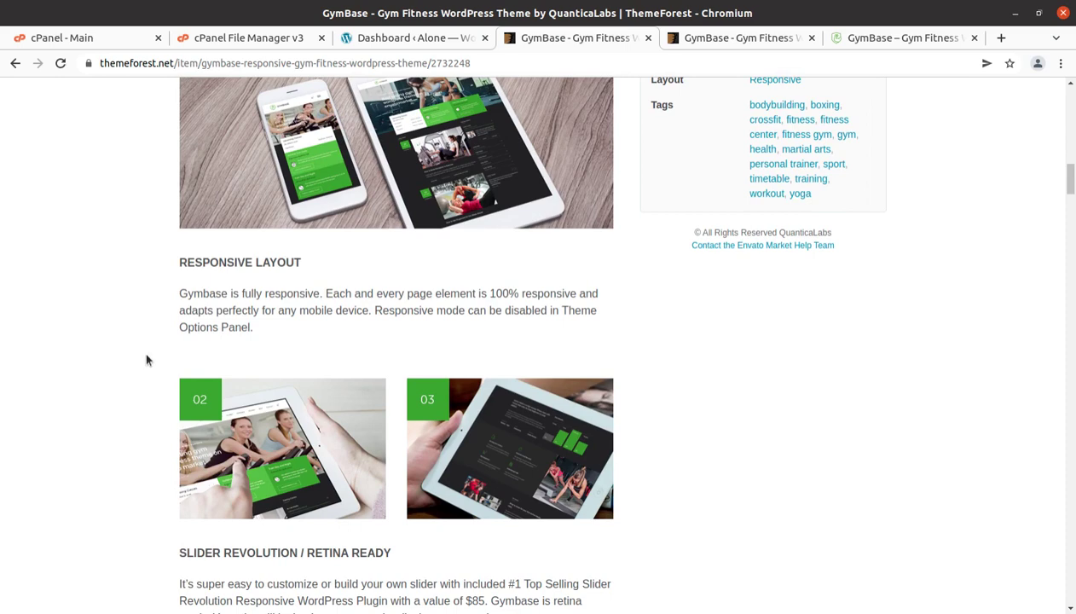
Review the GymBase feature descriptions on the ThemeForest item page, from responsive layout to the filterable multi-column gallery
scroll(147, 359, down, 5)
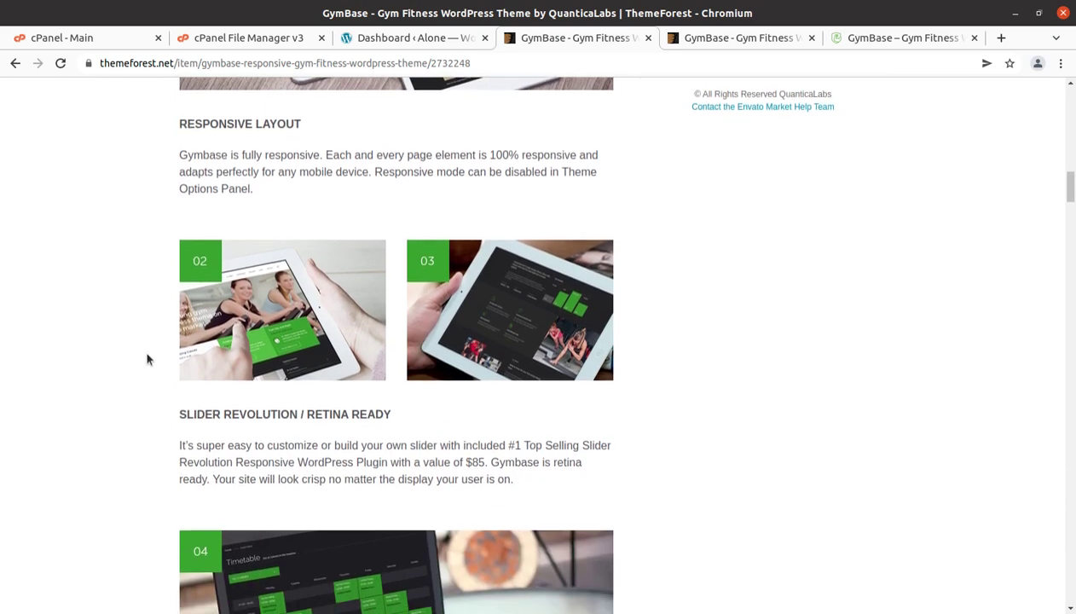
scroll(147, 359, down, 1)
drag(166, 268, 249, 264)
click(454, 260)
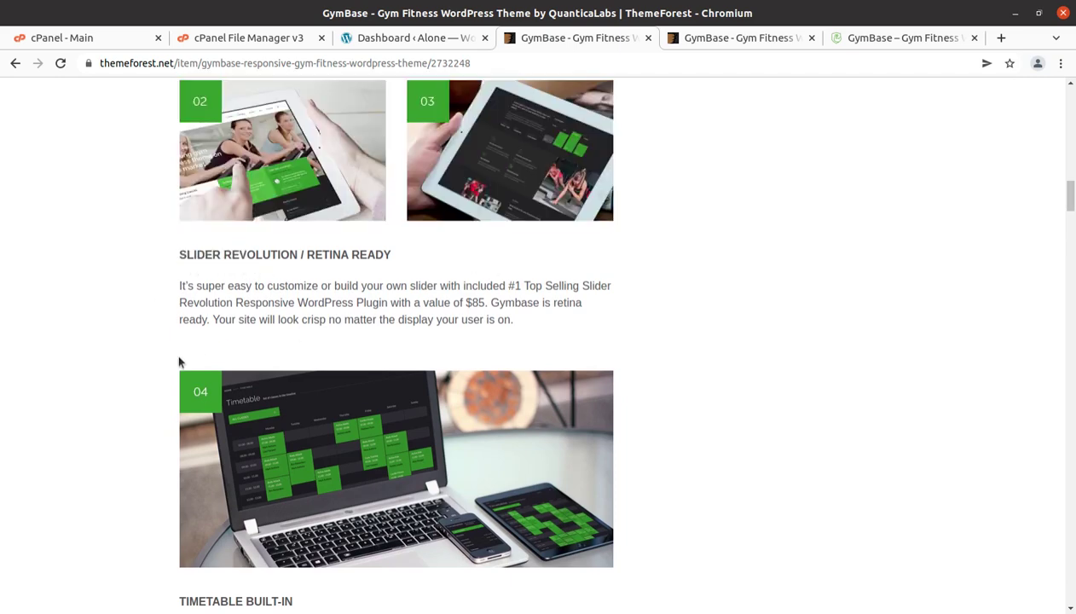
scroll(182, 418, down, 5)
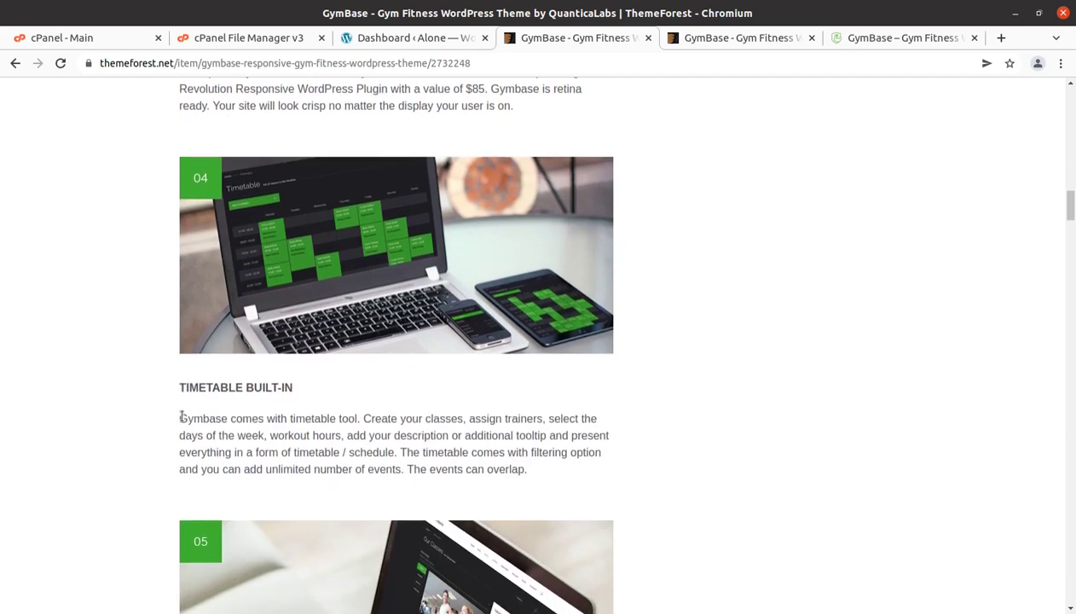
scroll(182, 421, down, 5)
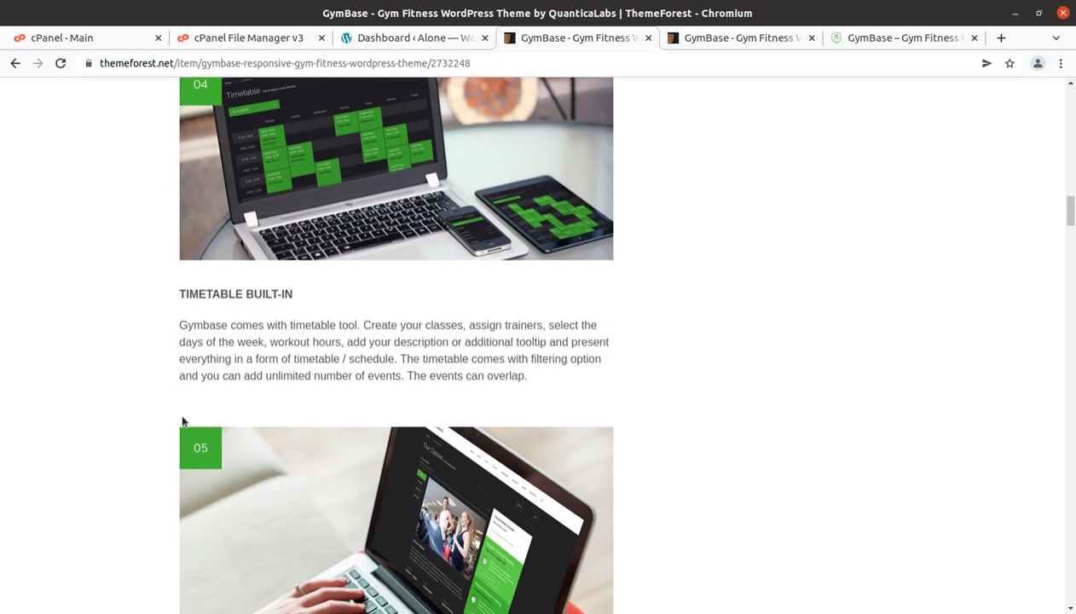
scroll(170, 417, down, 5)
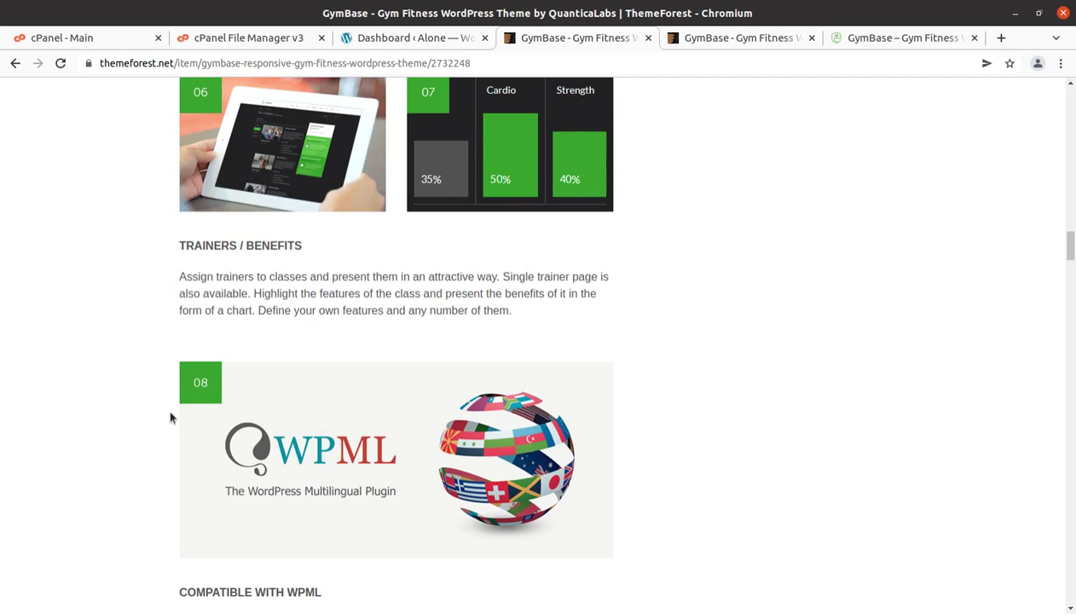
scroll(417, 362, down, 5)
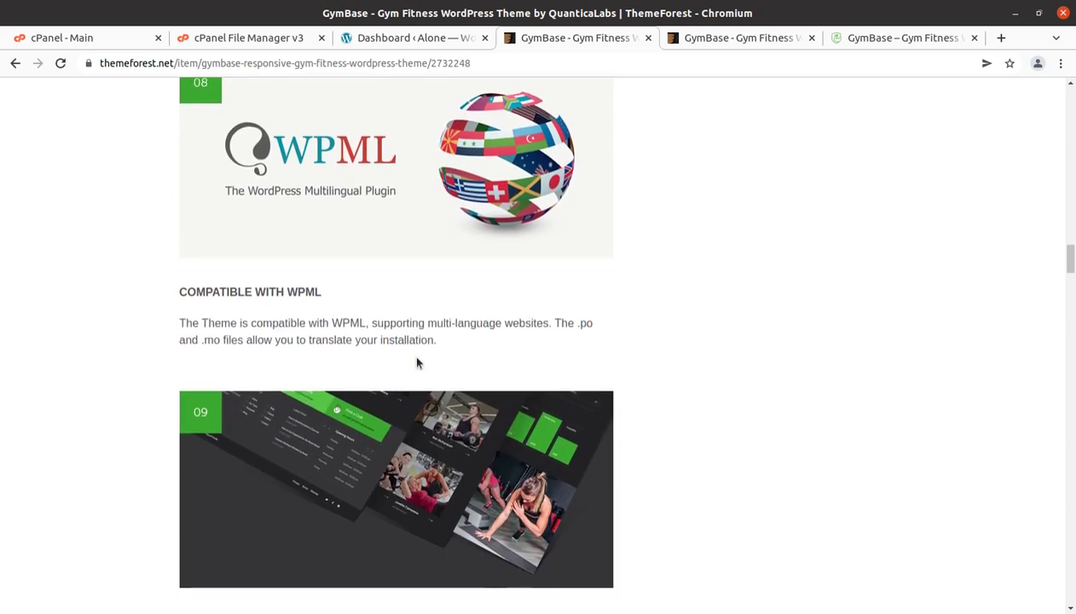
scroll(417, 363, down, 5)
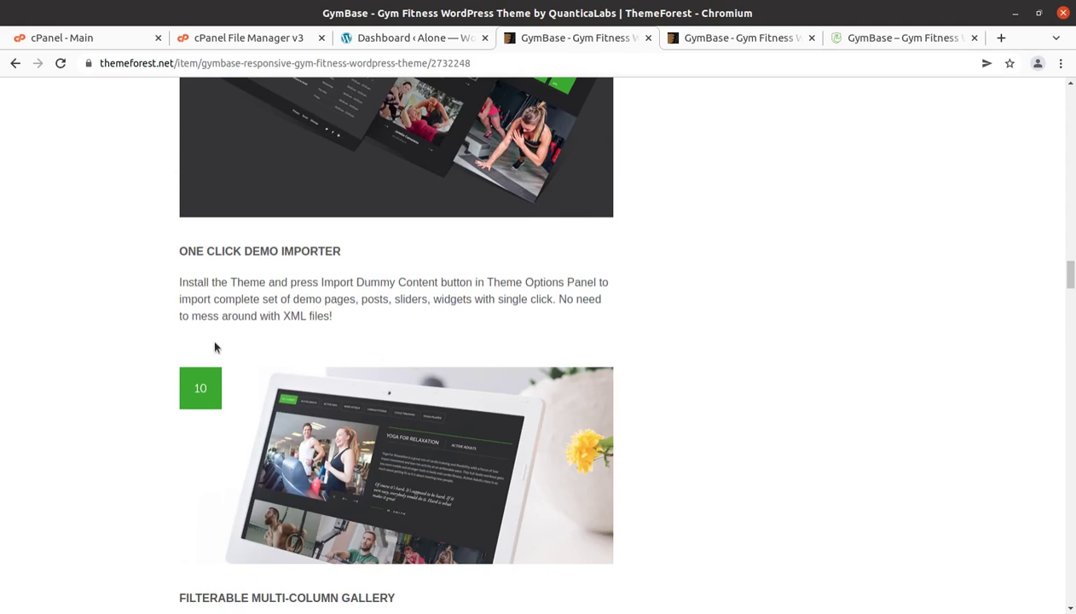
scroll(132, 375, down, 2)
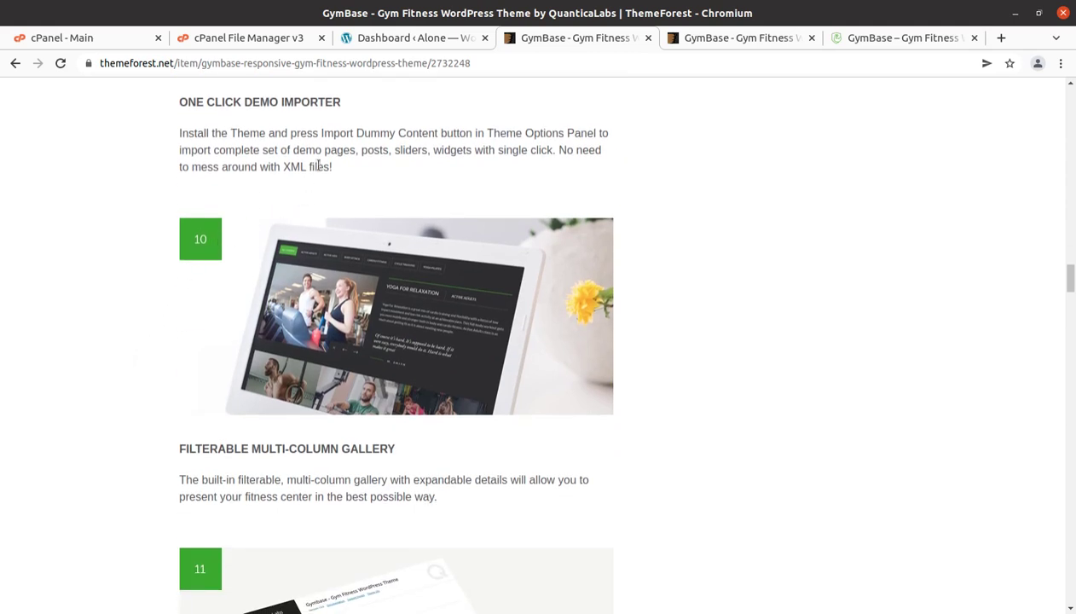
Switch to the WordPress admin, reload the dashboard and open the list of installed plugins
click(389, 38)
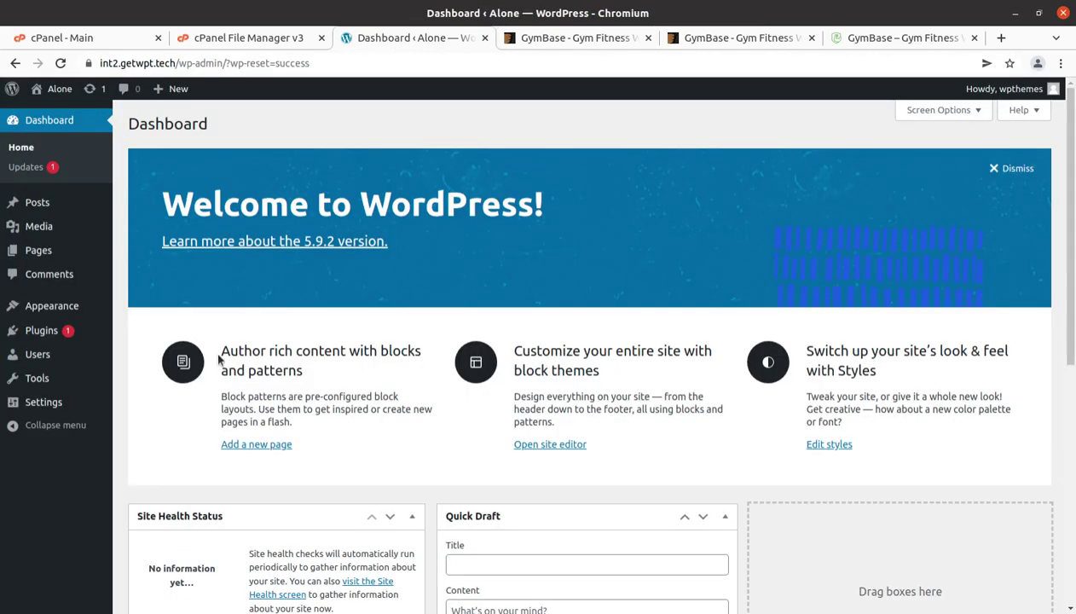
click(60, 64)
click(41, 331)
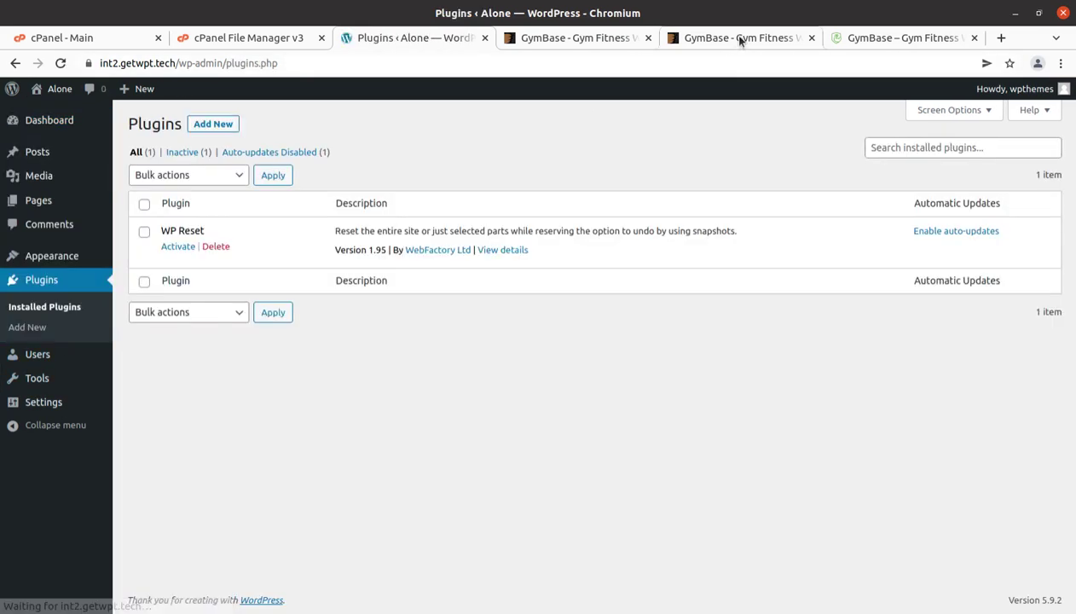
Look at the GymBase theme demo on ThemeForest and return to the WordPress plugins page
click(740, 39)
click(852, 38)
click(740, 39)
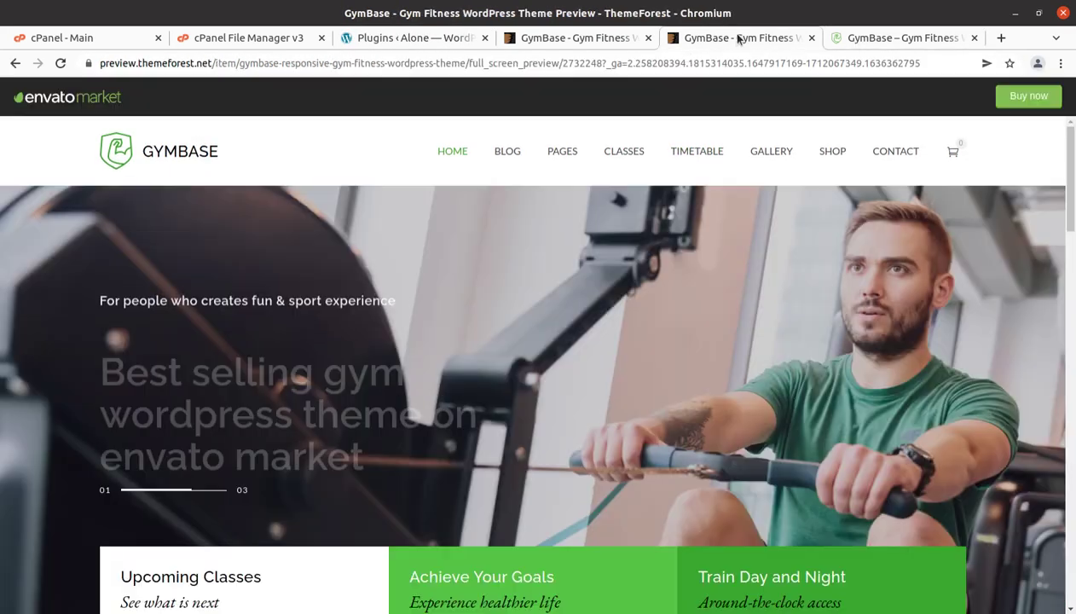
click(371, 39)
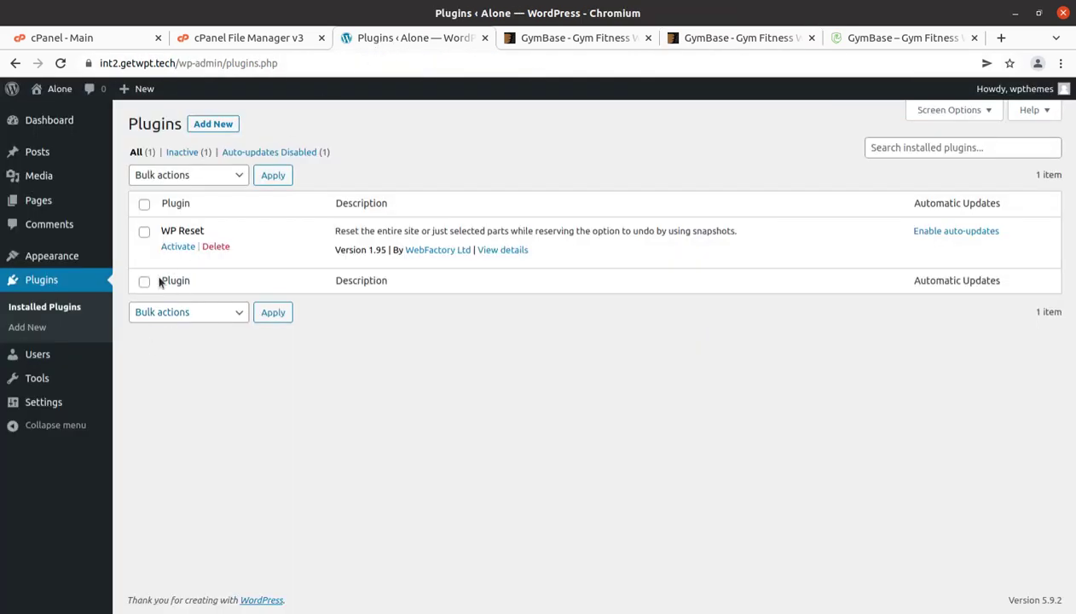
Return to the WordPress dashboard home and examine its overview widgets, including the WordPress version and active theme in At a Glance
mouse_move(72, 183)
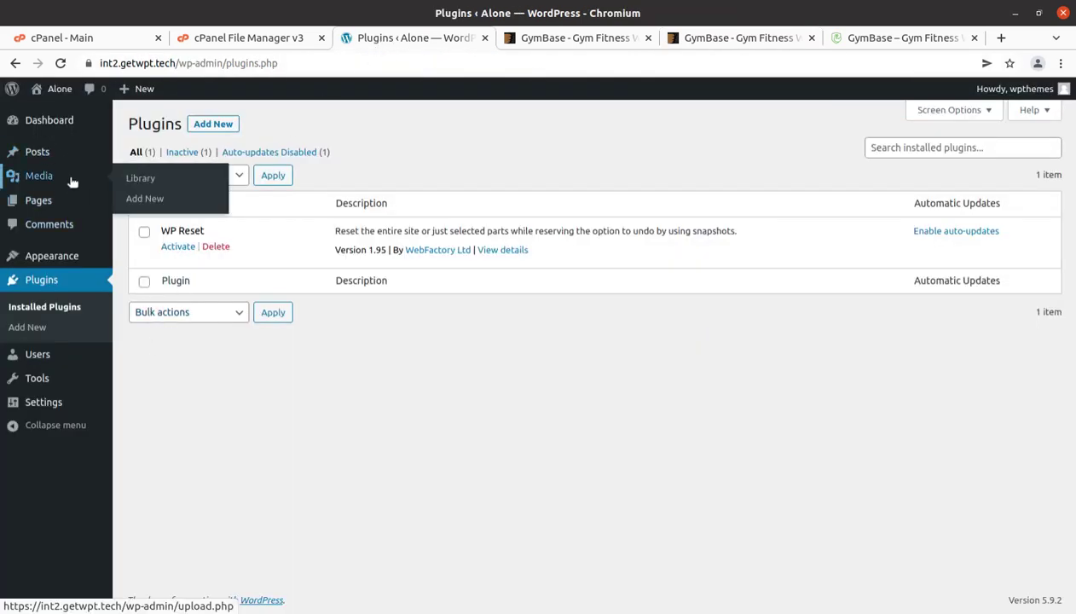
click(65, 128)
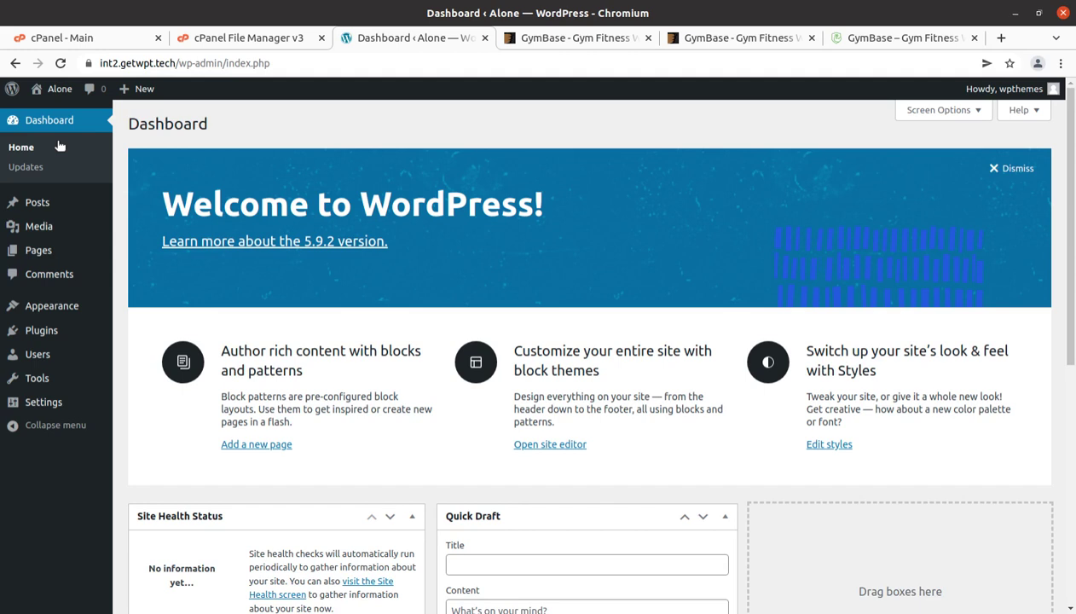
mouse_move(77, 315)
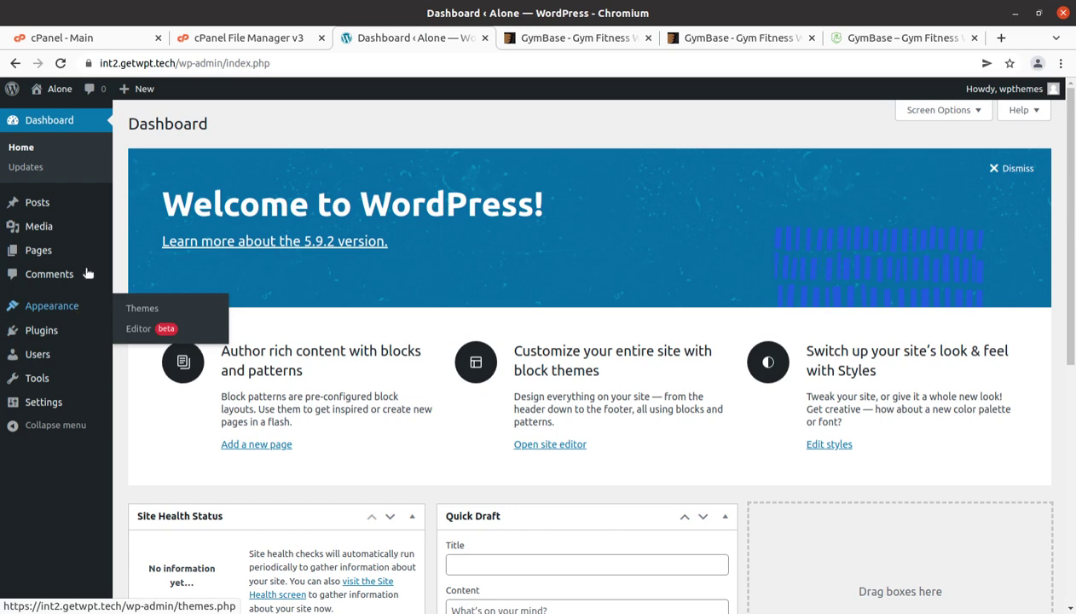
mouse_move(103, 331)
scroll(165, 375, down, 2)
scroll(334, 460, down, 3)
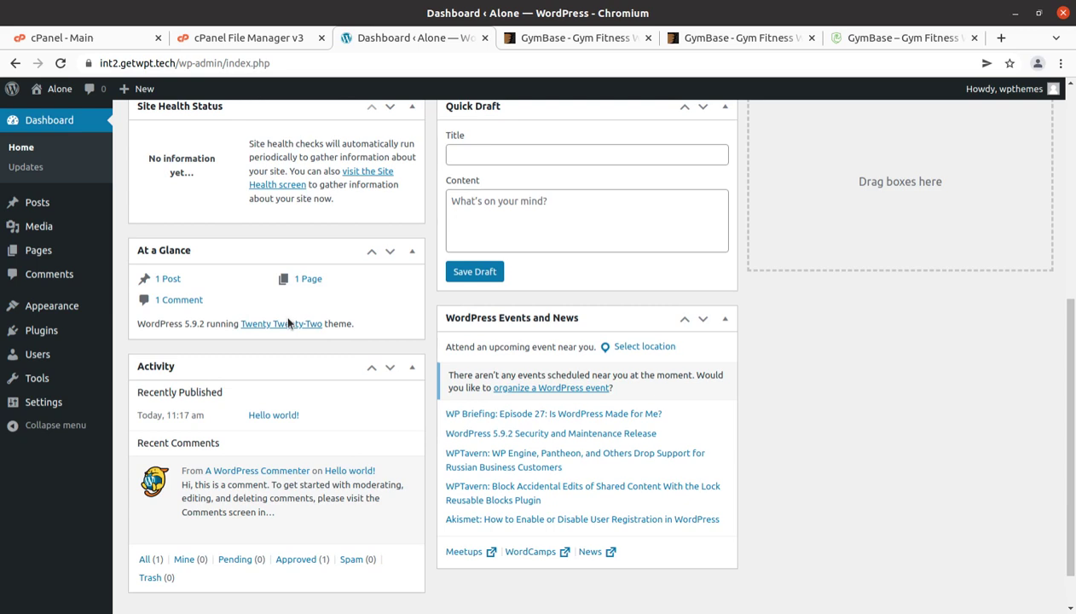
scroll(228, 398, up, 1)
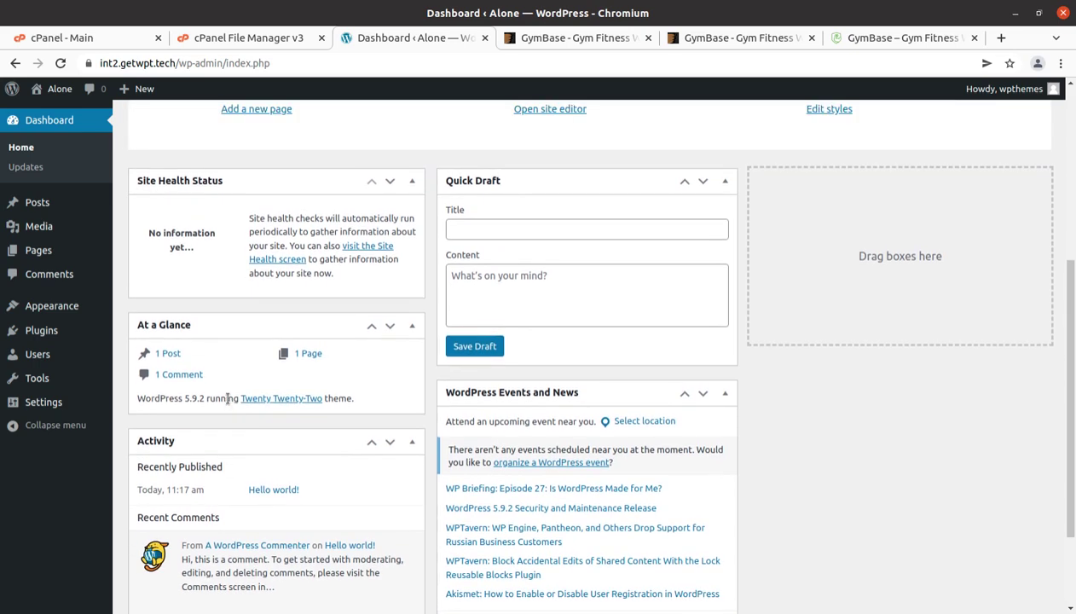
scroll(227, 398, up, 2)
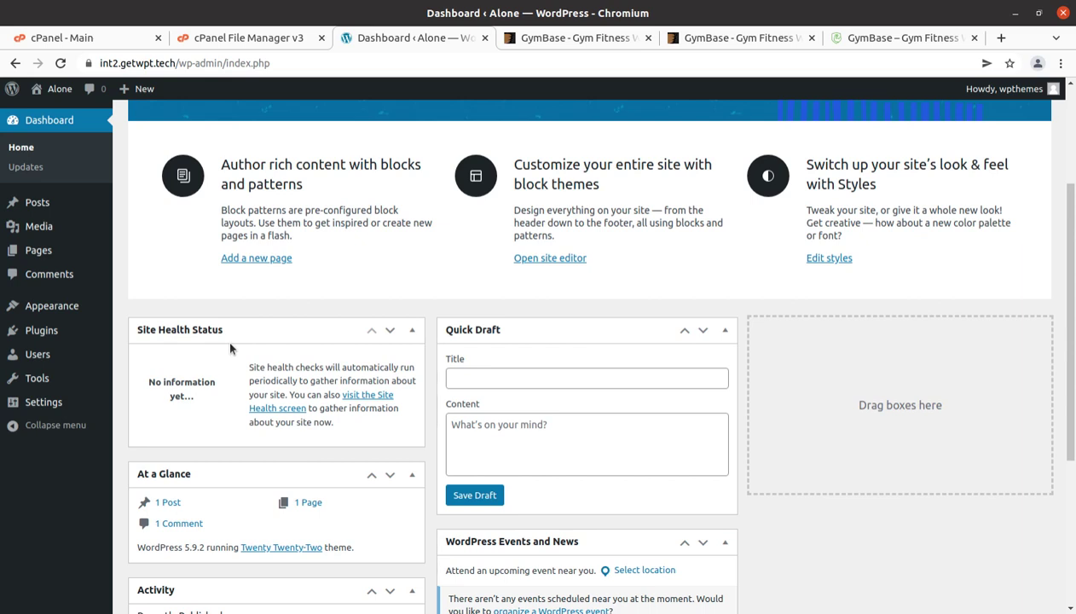
scroll(233, 303, up, 3)
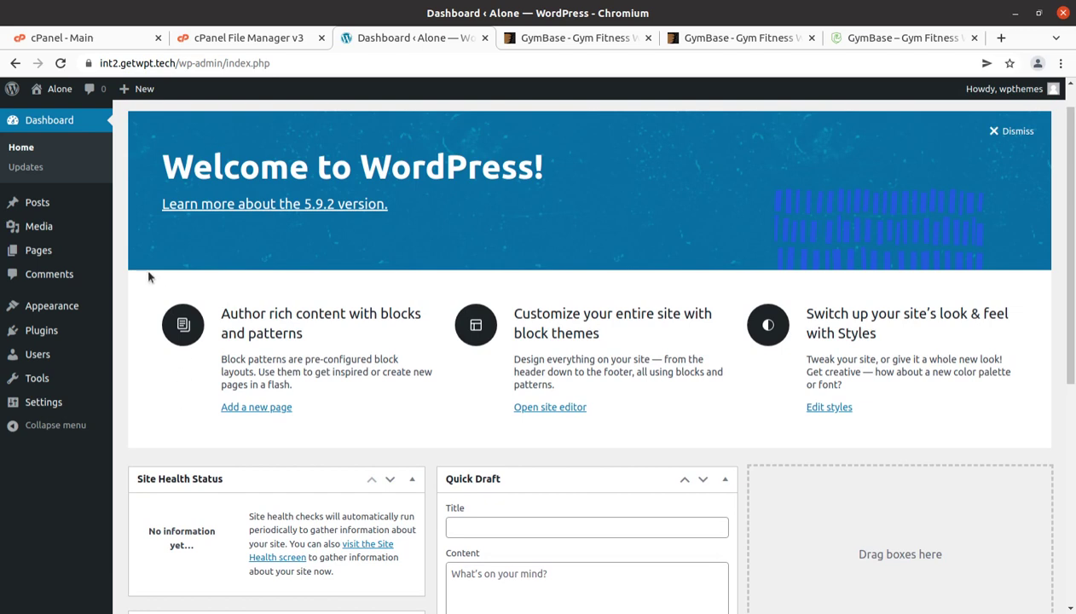
scroll(140, 348, up, 1)
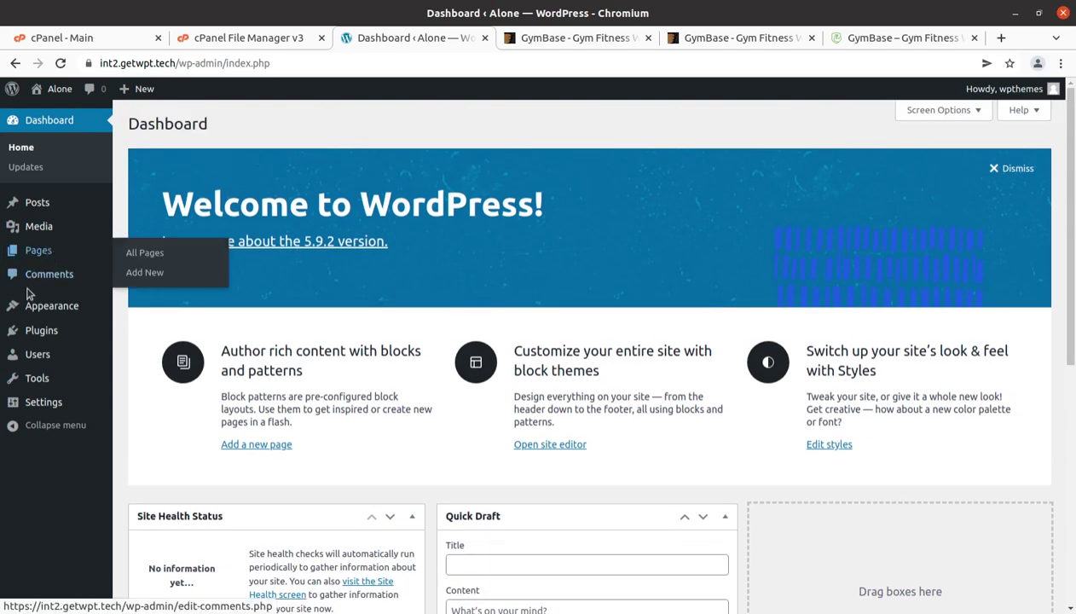
Switch to the file manager, inspect the "dummy content files" folder of gymbase_v1.4.4, and return to the gymbase_v1.4.4 folder
click(19, 21)
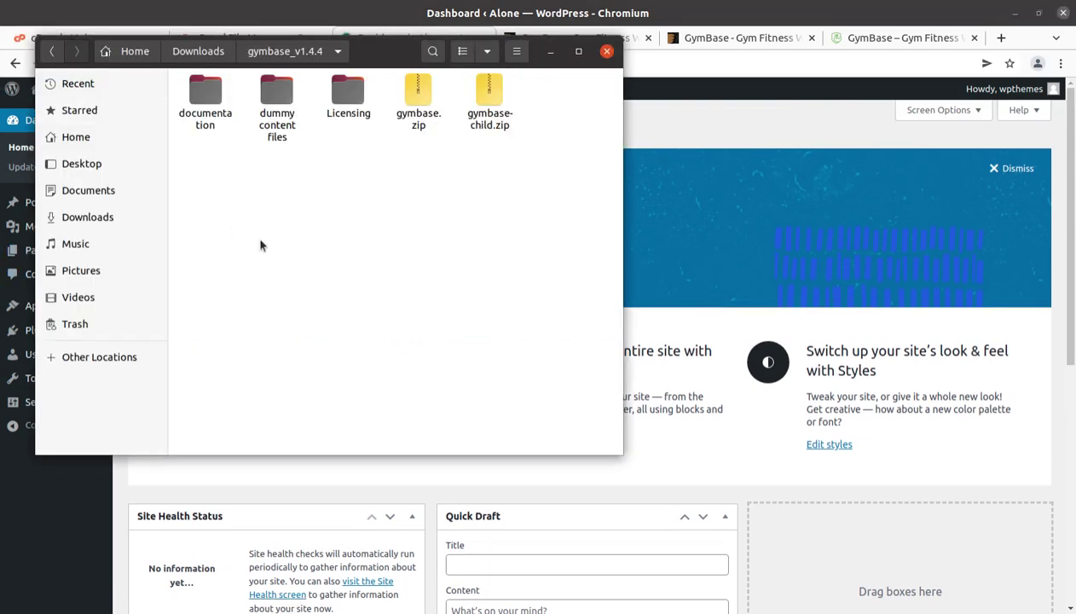
click(205, 94)
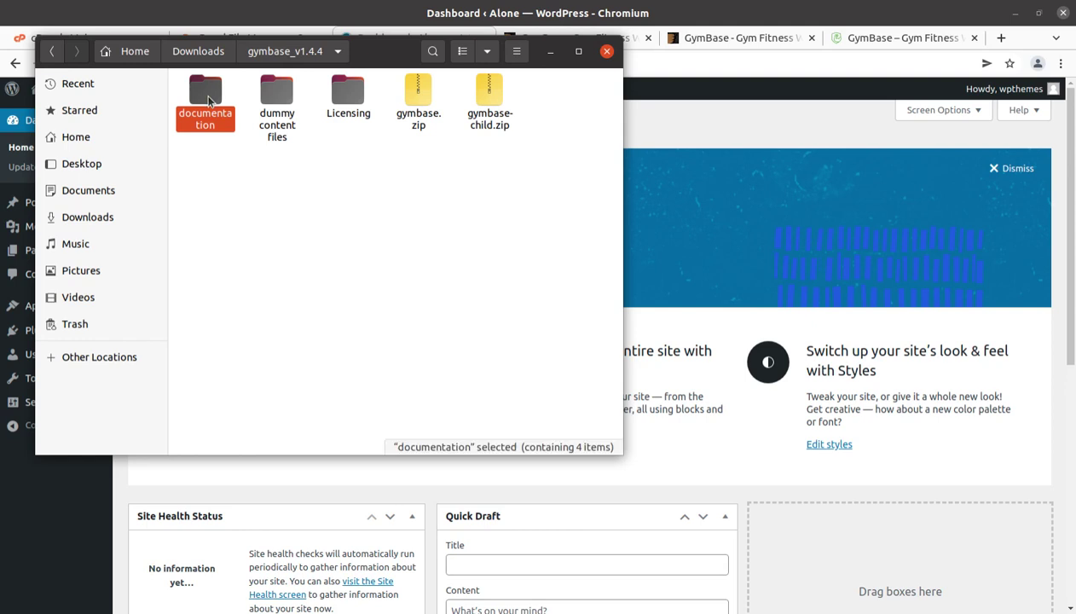
double_click(266, 96)
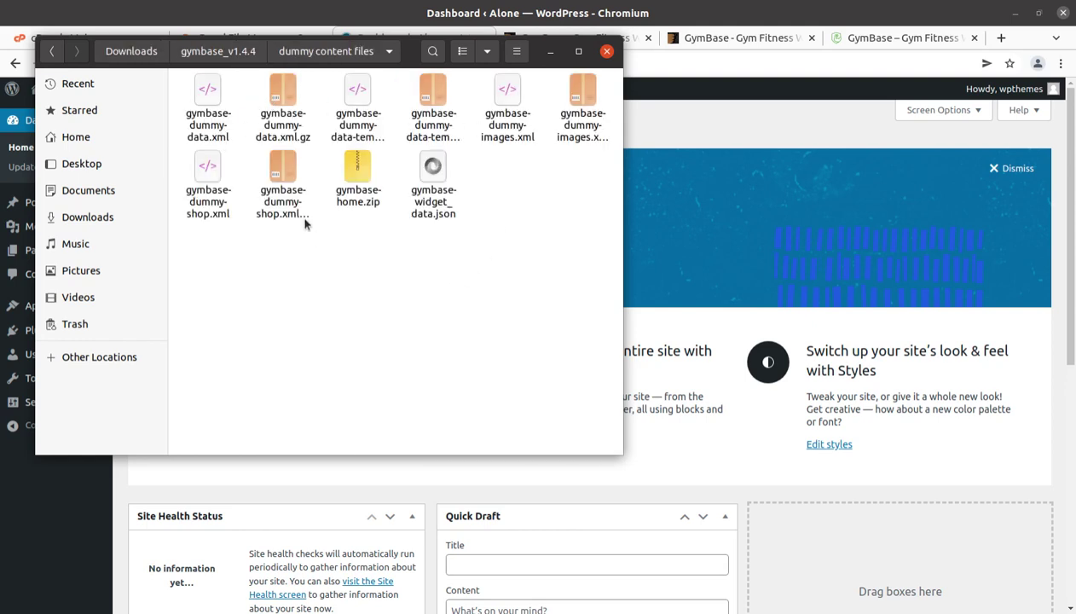
click(283, 174)
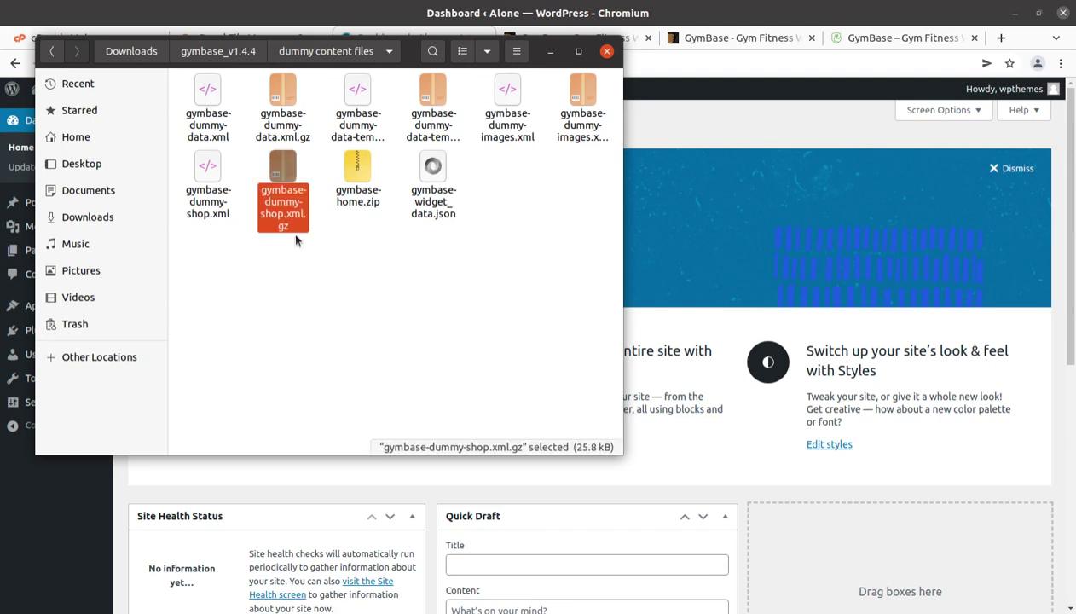
click(281, 96)
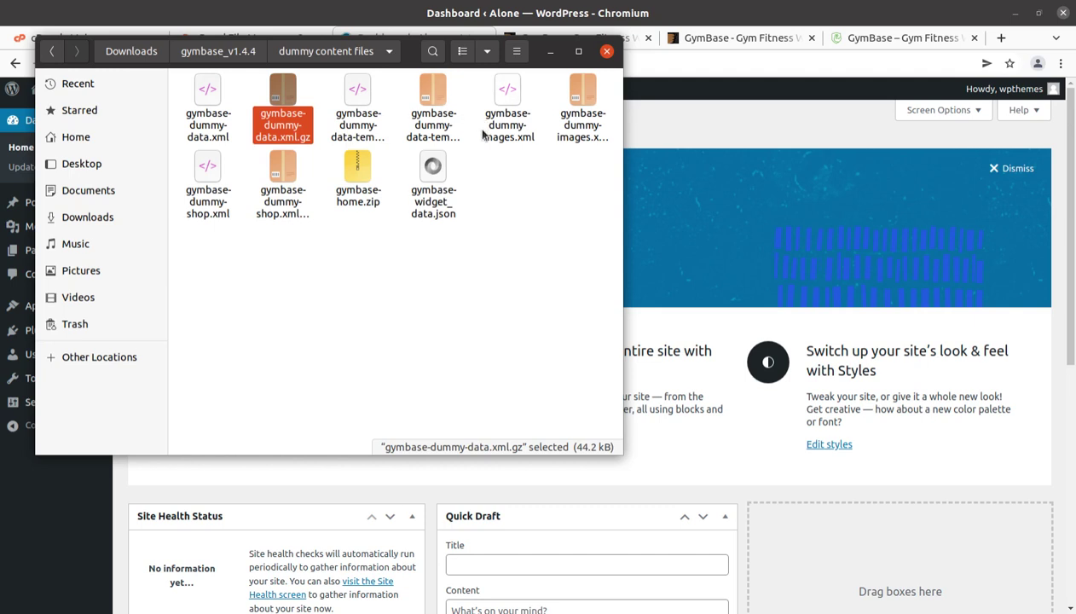
click(218, 53)
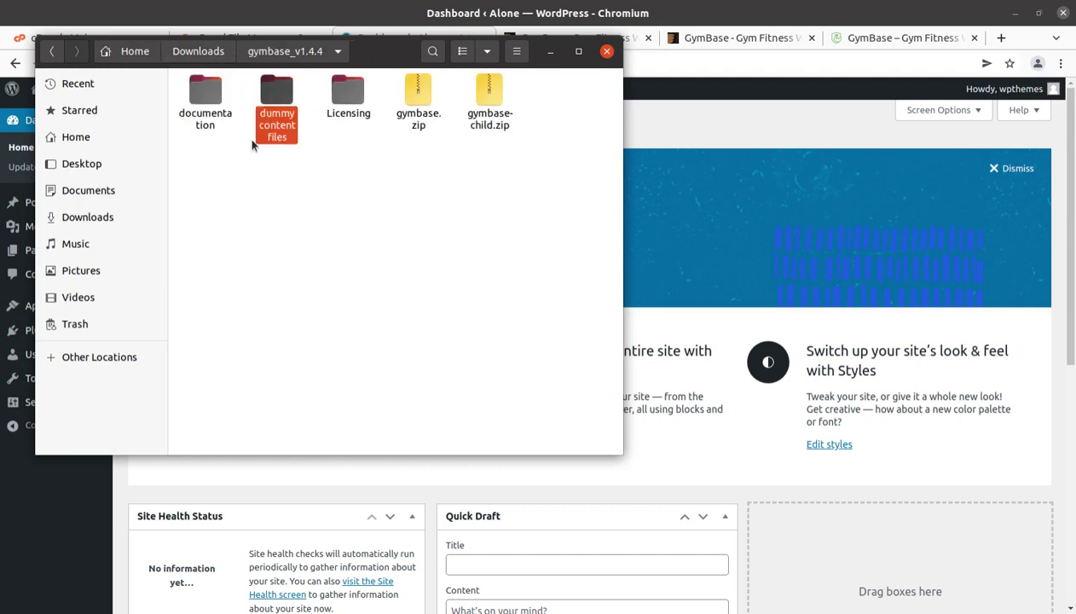
Identify the gymbase.zip and gymbase-child.zip theme archives, select gymbase.zip, and minimise the file manager to return to WordPress
click(424, 117)
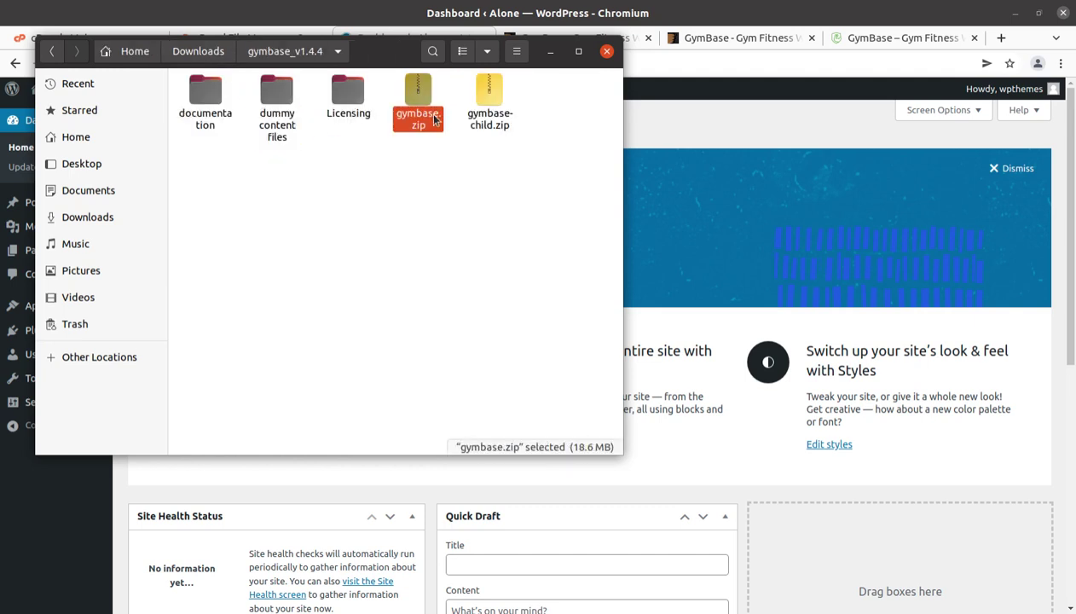
click(484, 117)
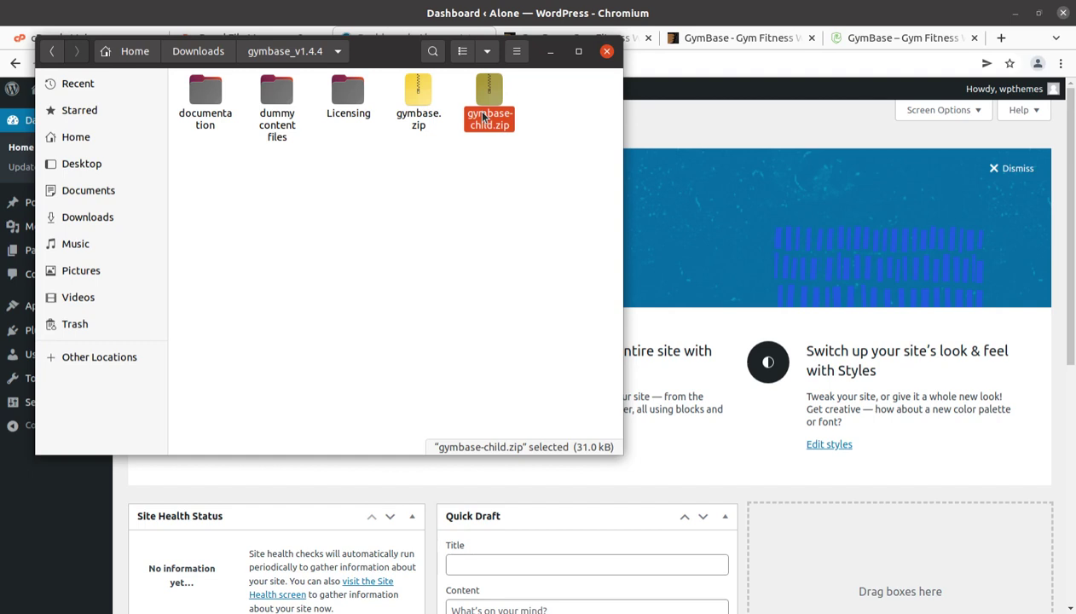
click(347, 183)
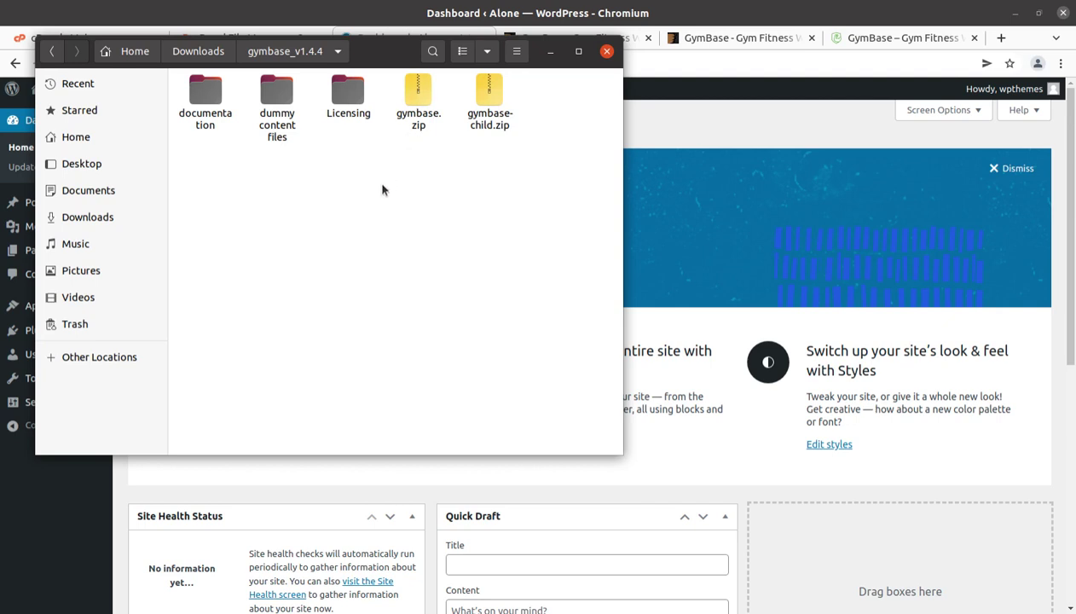
click(417, 96)
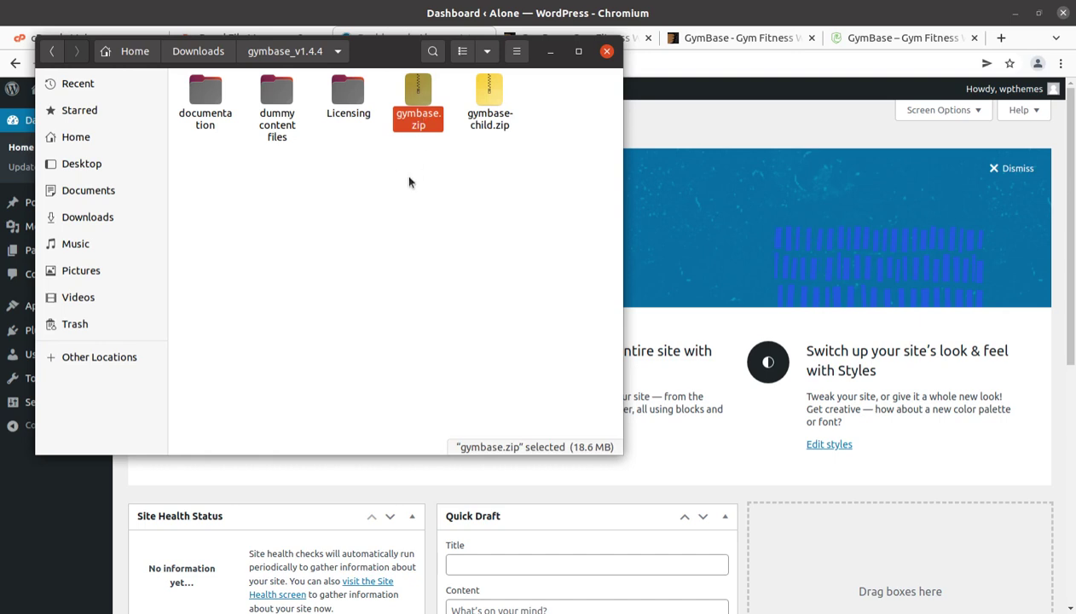
click(550, 53)
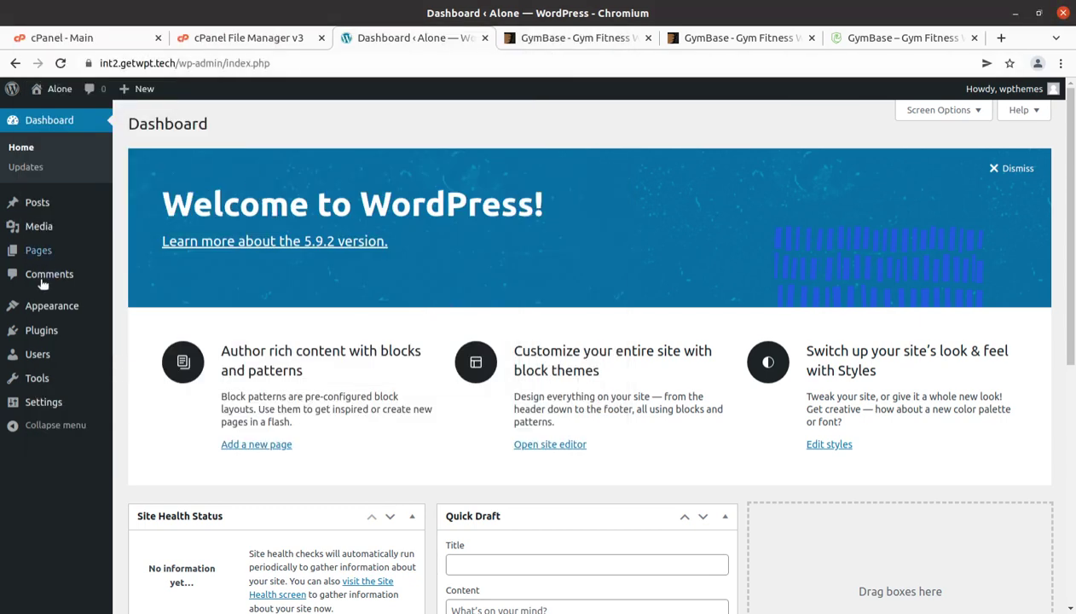
Open the WordPress Themes page and bring up the form for uploading a new theme archive
mouse_move(51, 309)
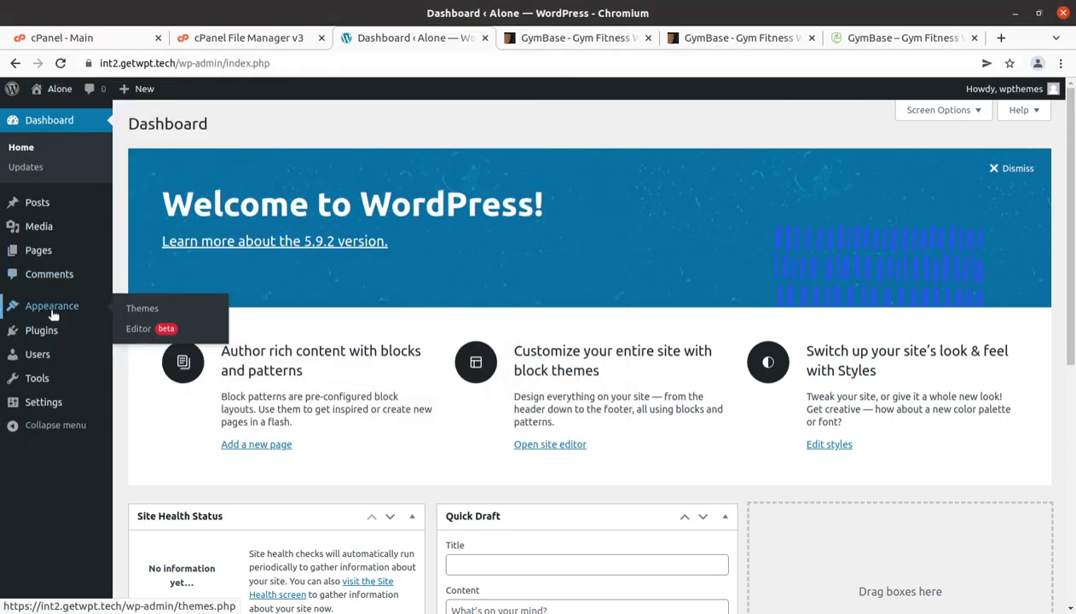
click(136, 312)
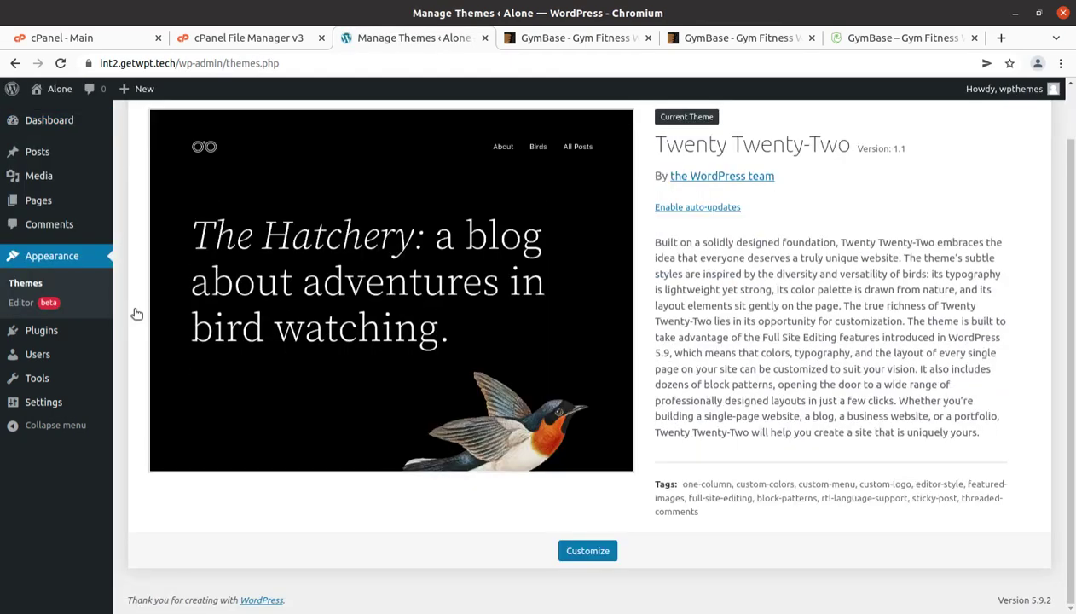
scroll(136, 314, up, 1)
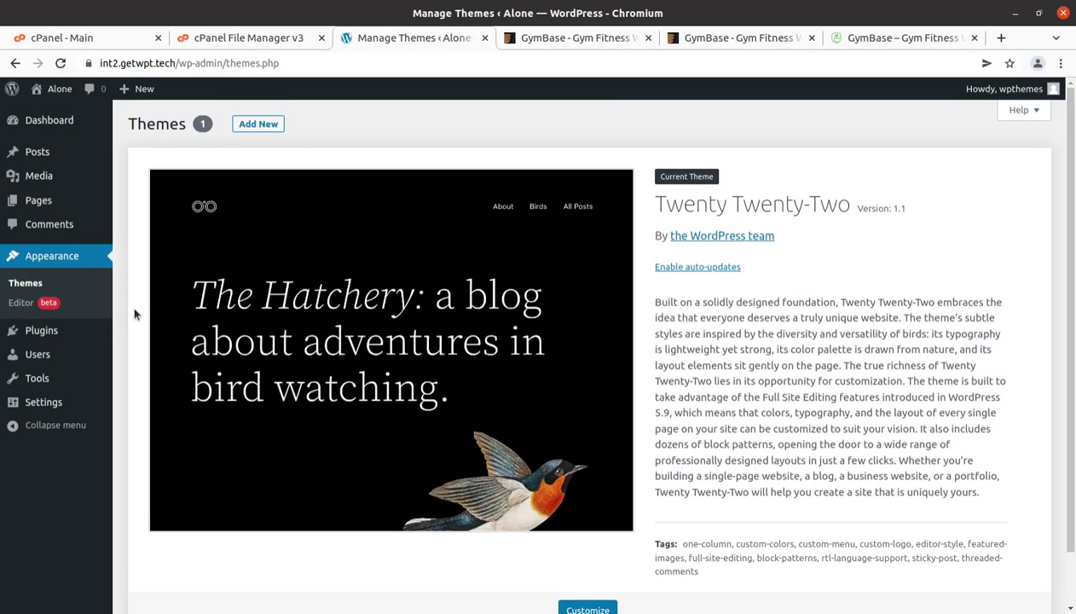
click(250, 127)
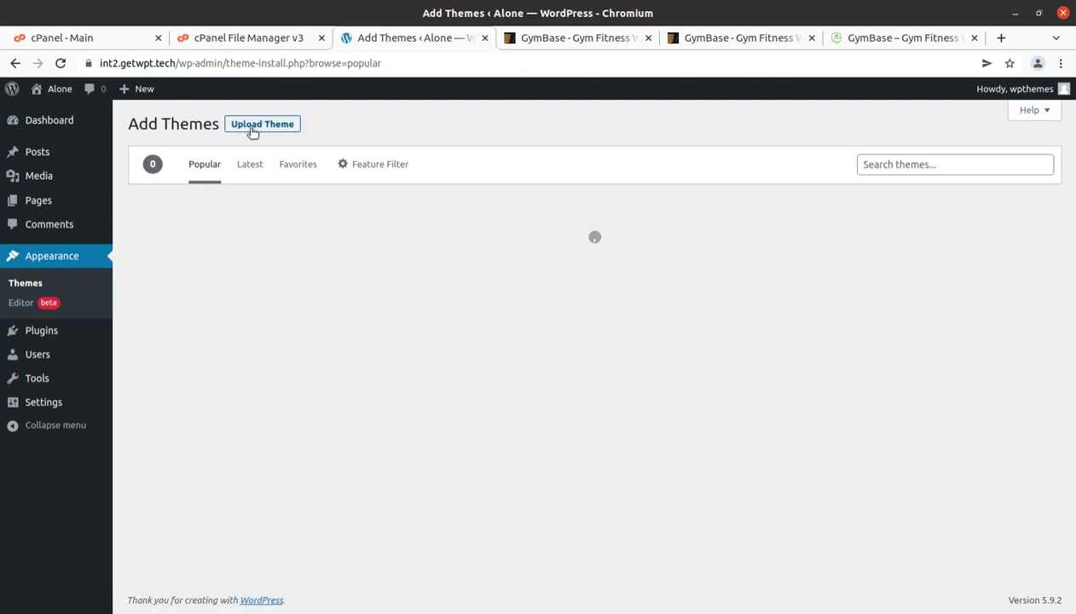
click(254, 131)
click(482, 253)
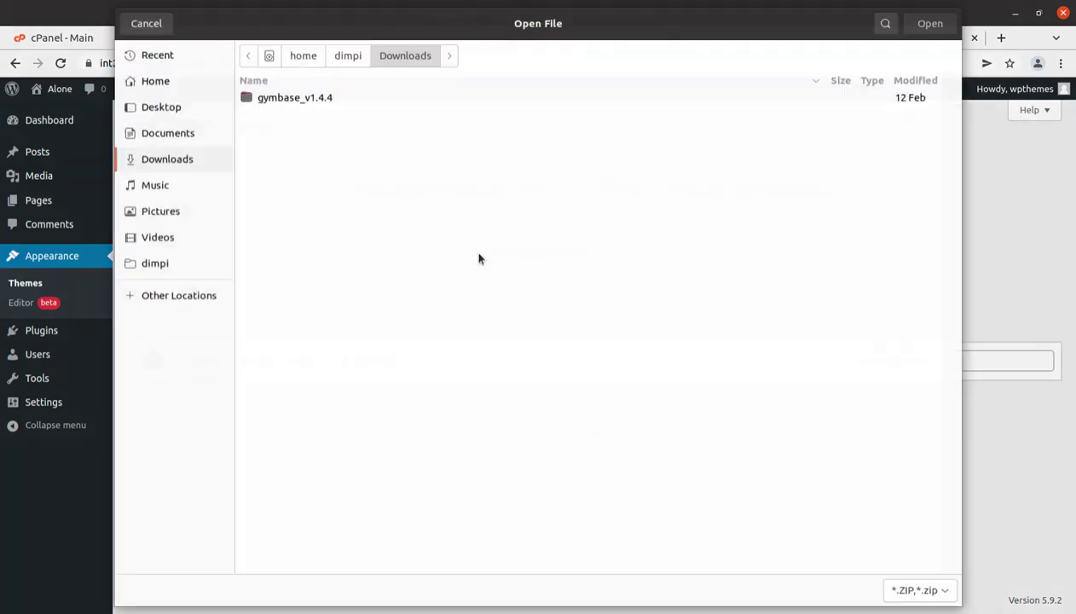
double_click(282, 90)
click(283, 142)
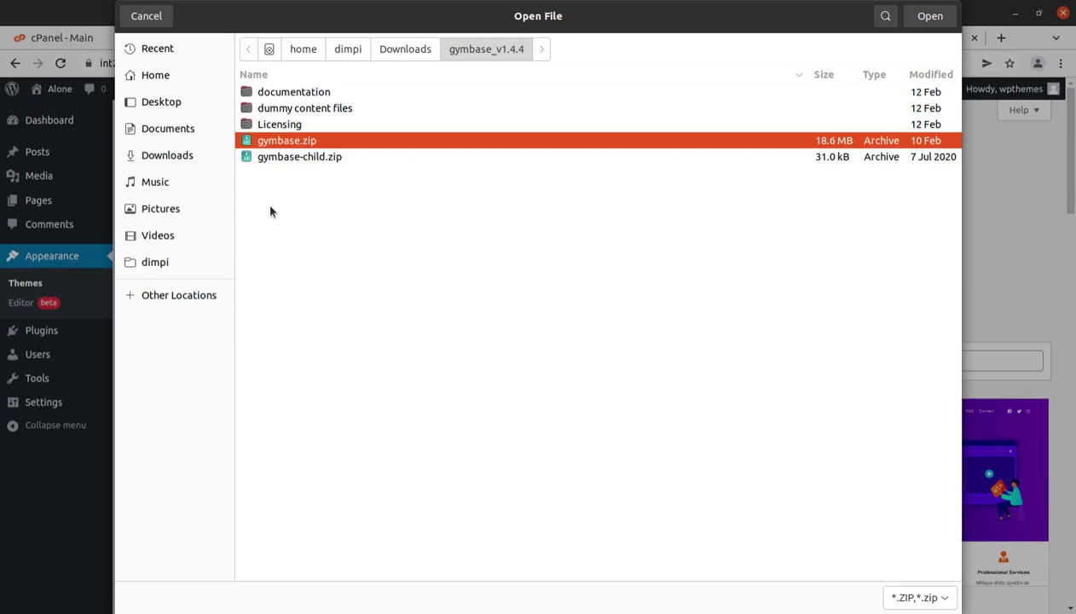
click(149, 16)
Switch to the cPanel File Manager and check that the current folder path ends in wp-content/themes
click(217, 45)
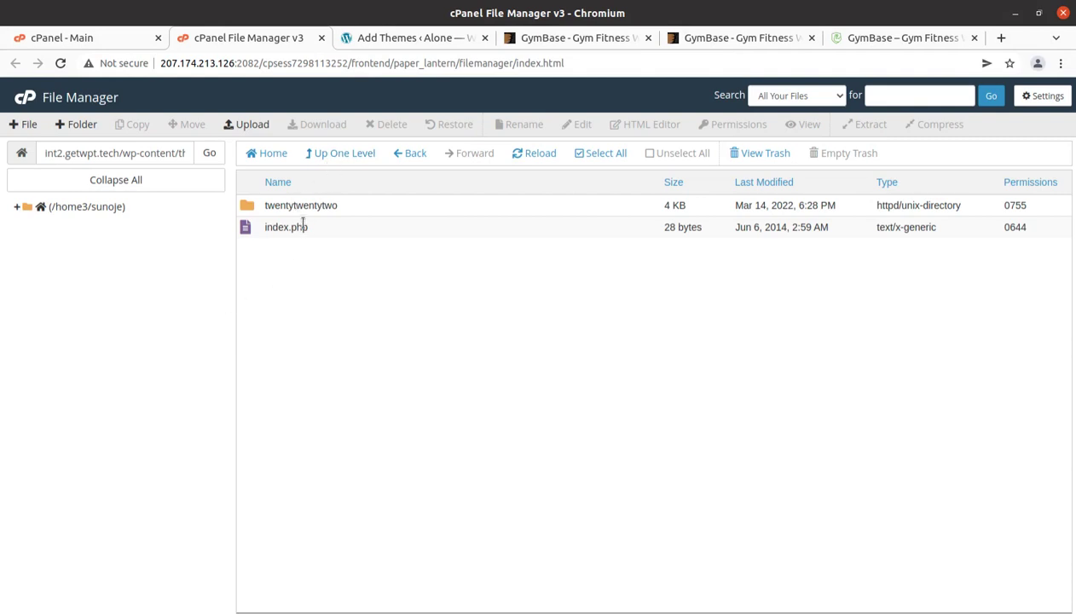
click(124, 153)
drag(155, 157, 217, 163)
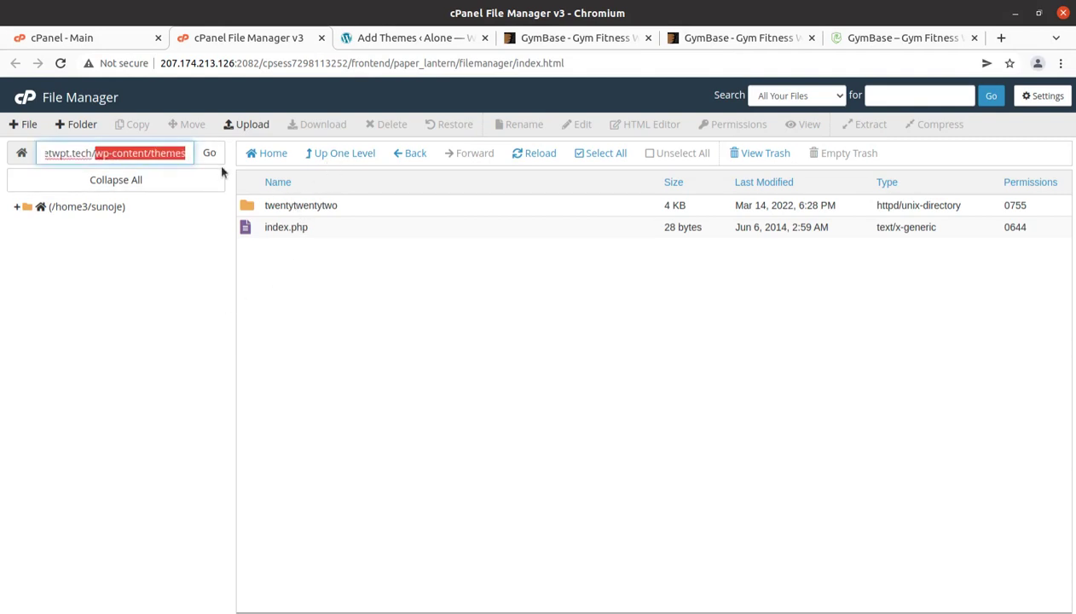
Upload gymbase.zip from the gymbase_v1.4.4 download folder to wp-content/themes and leave the upload page once it completes
click(253, 123)
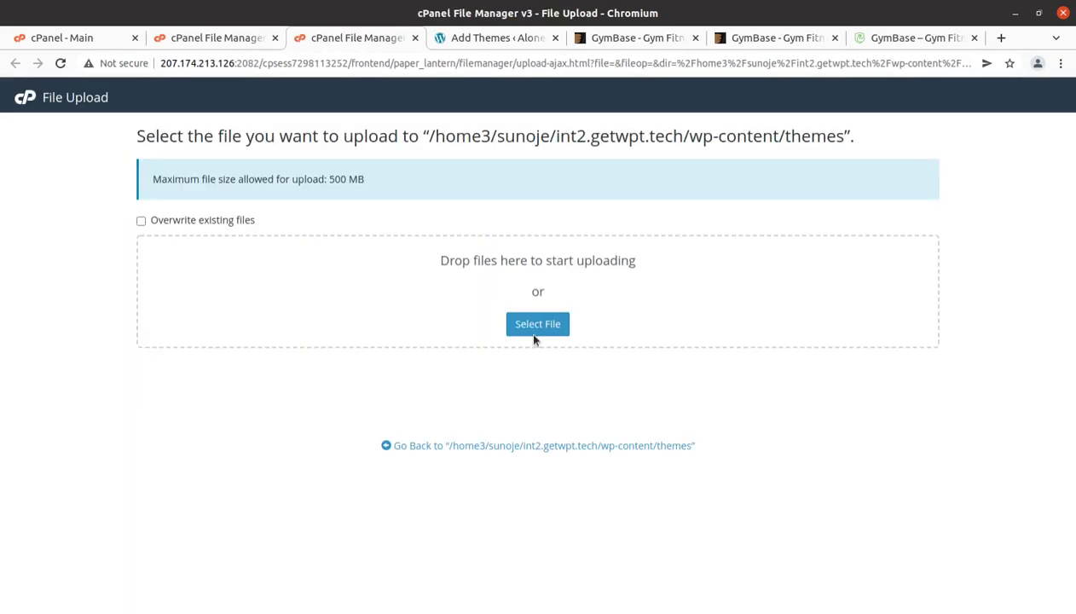
click(529, 329)
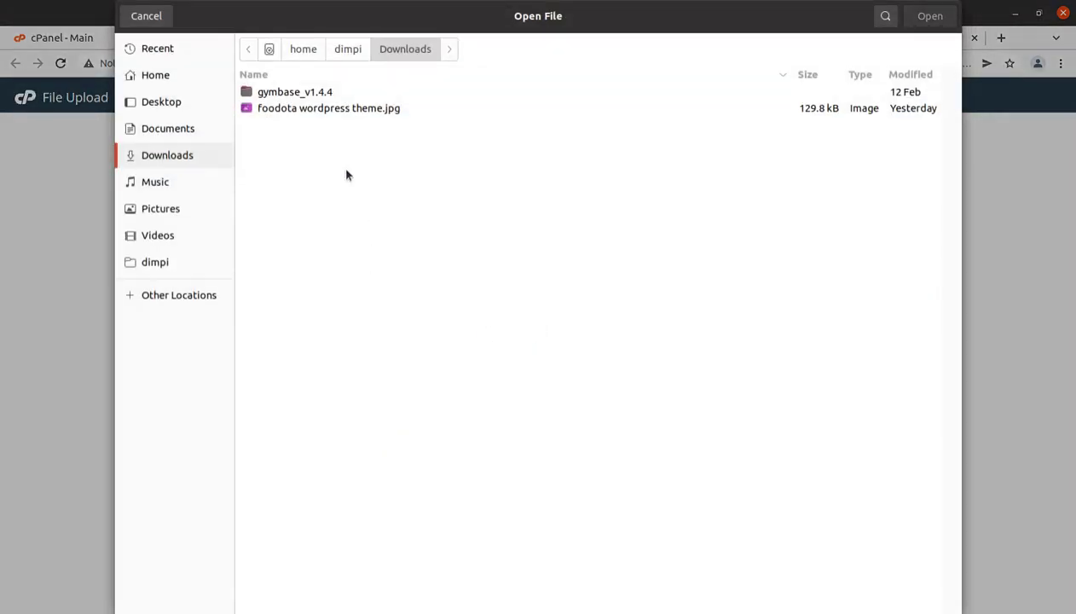
double_click(305, 92)
click(292, 142)
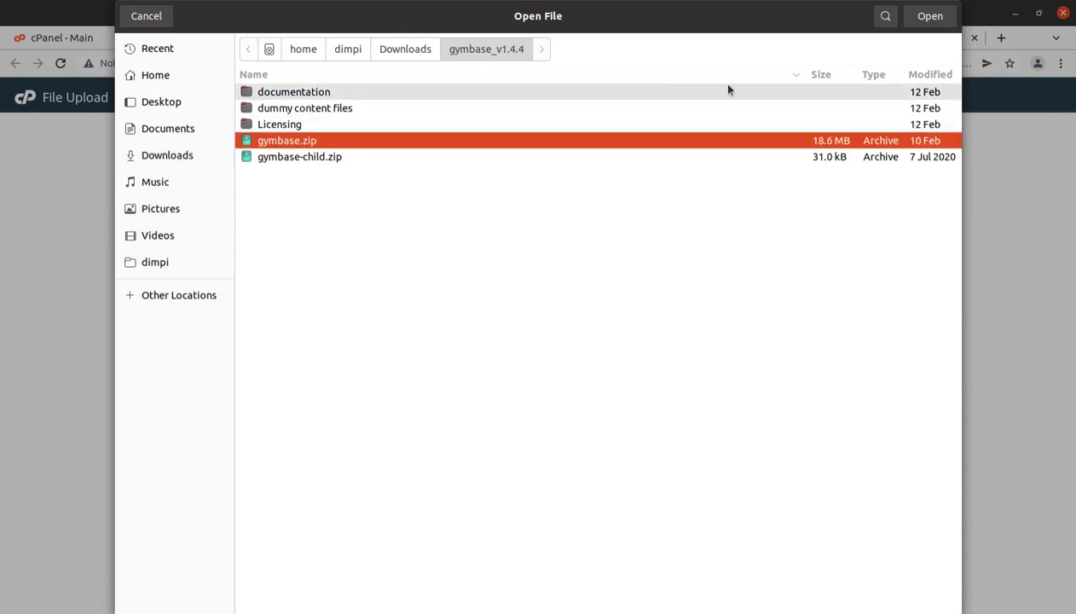
click(916, 19)
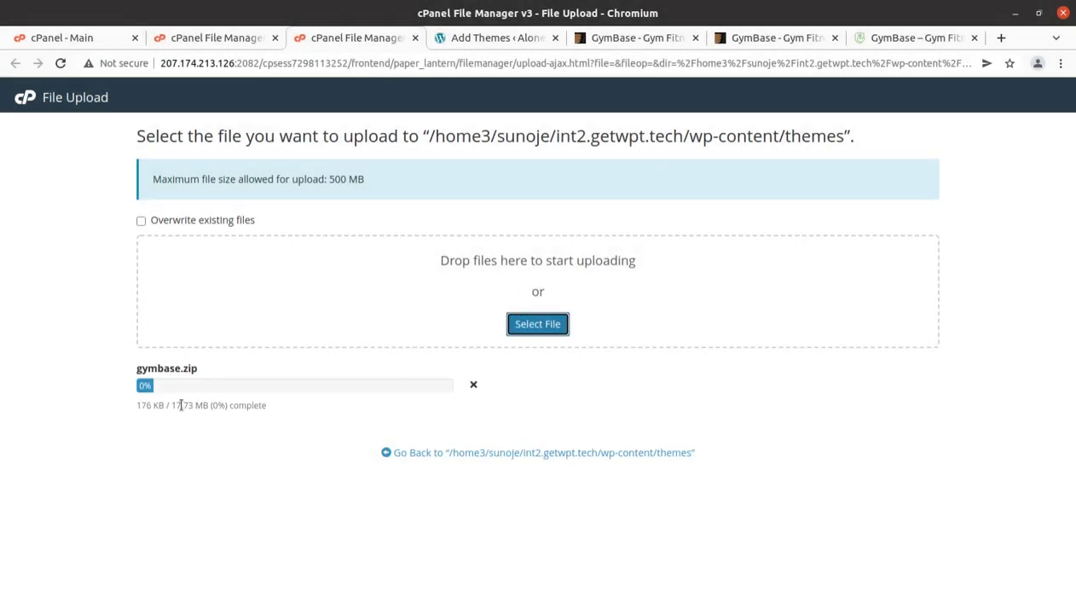
drag(172, 405, 195, 405)
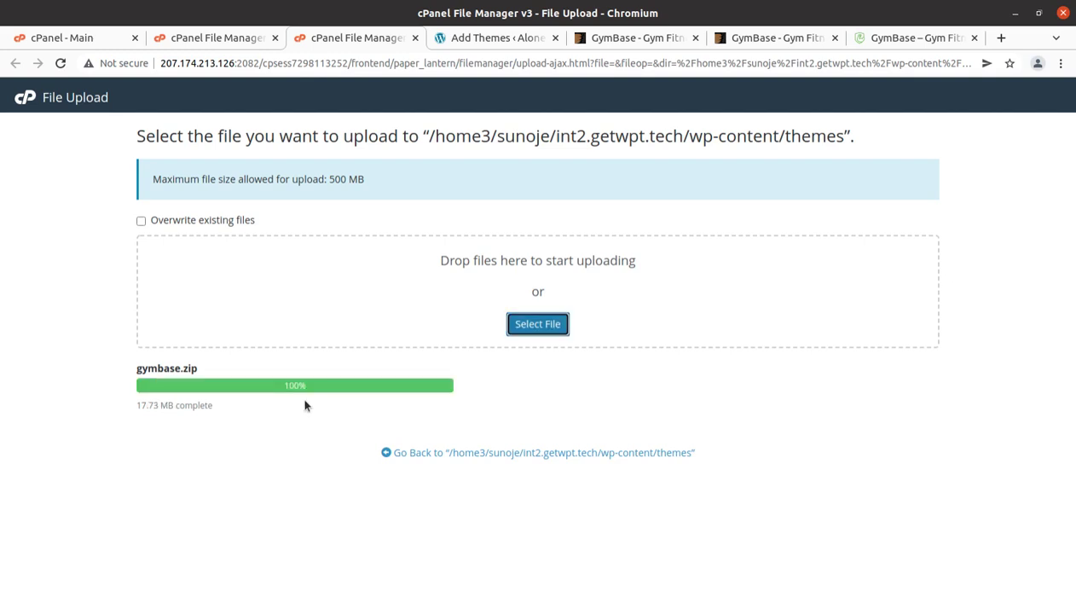
click(282, 387)
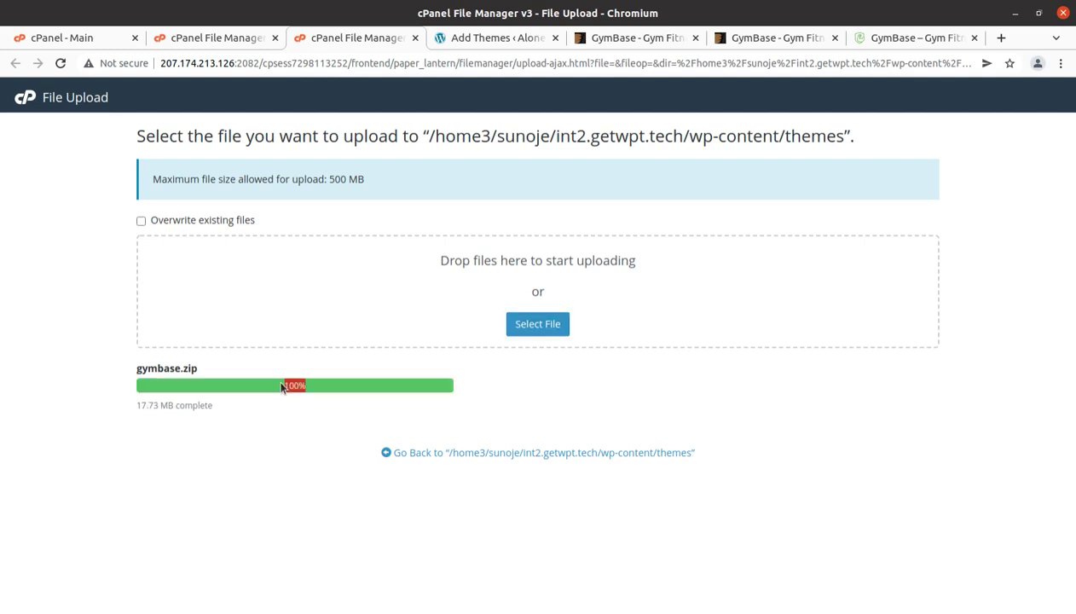
click(413, 452)
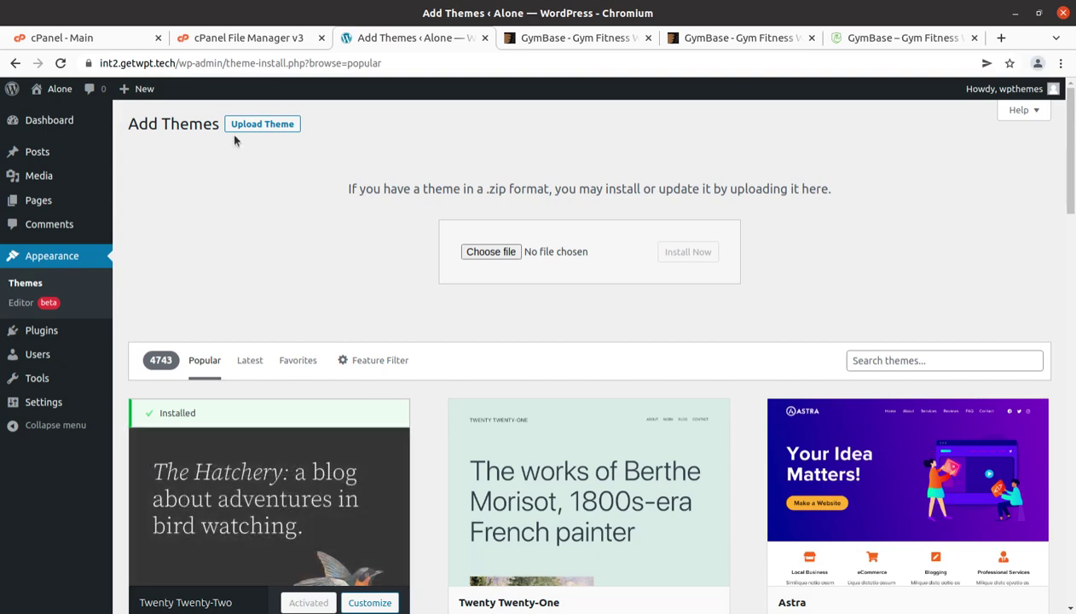
Return to the cPanel File Manager and extract gymbase.zip into /int2.getwpt.tech/wp-content/themes
click(226, 37)
click(363, 233)
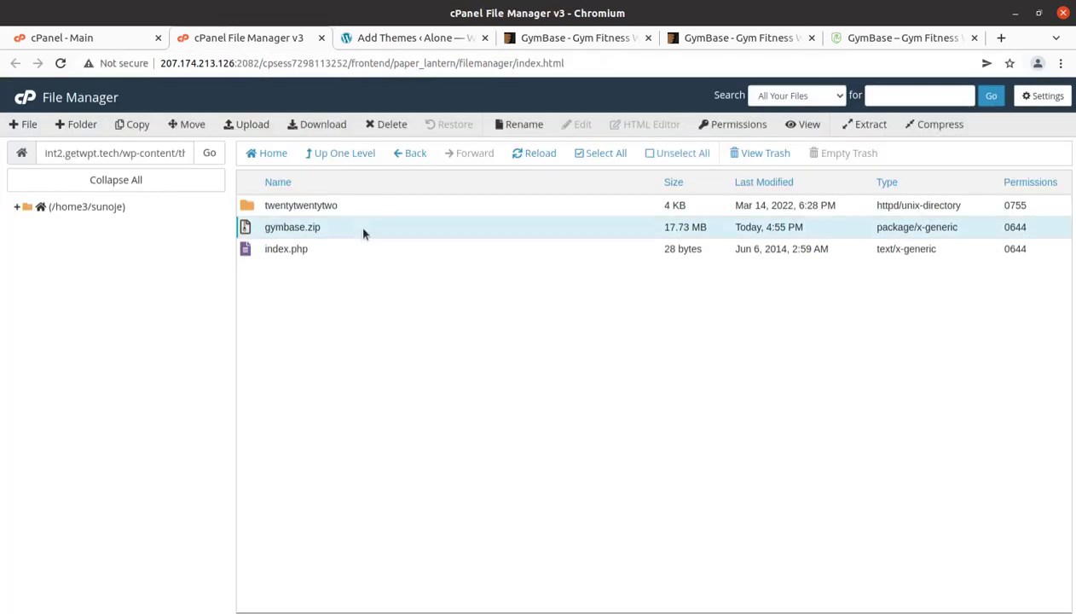
right_click(363, 233)
click(397, 386)
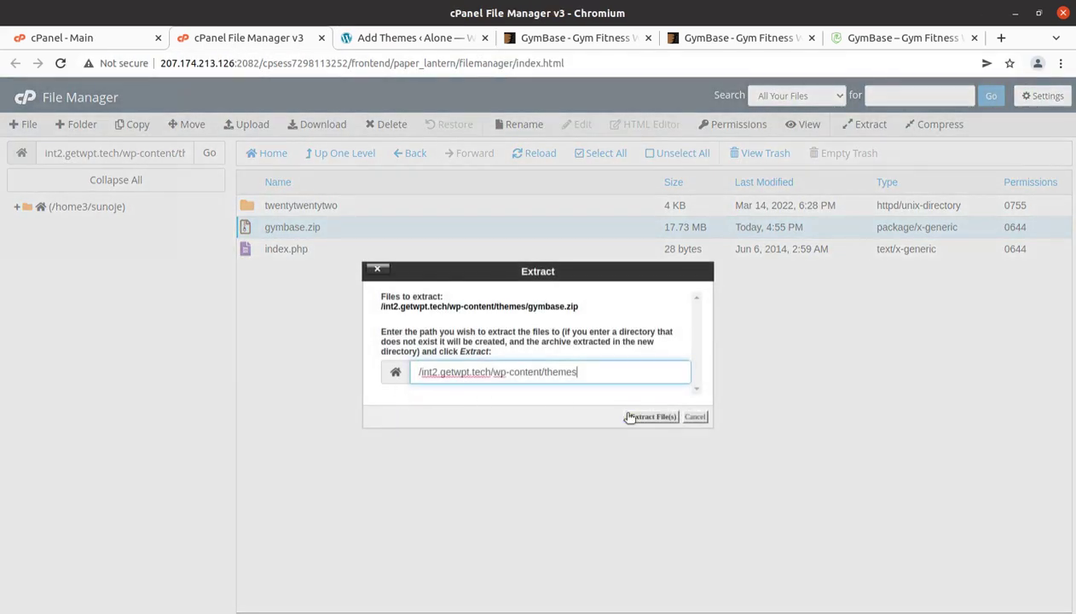
click(631, 417)
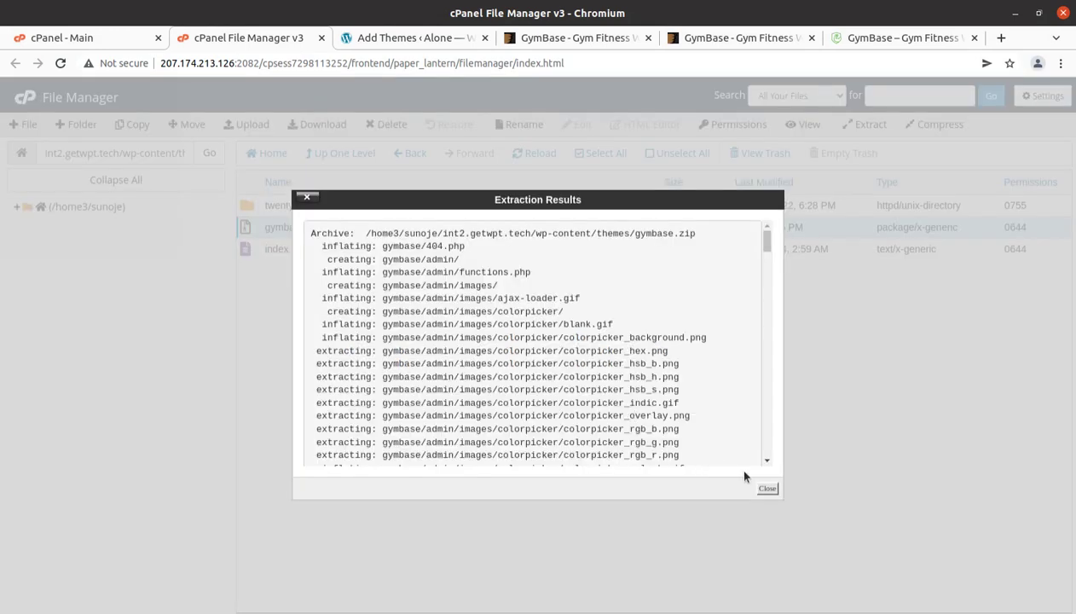
click(768, 488)
Refresh the themes directory, inspect the files inside the extracted gymbase folder, and return to the themes directory
click(534, 153)
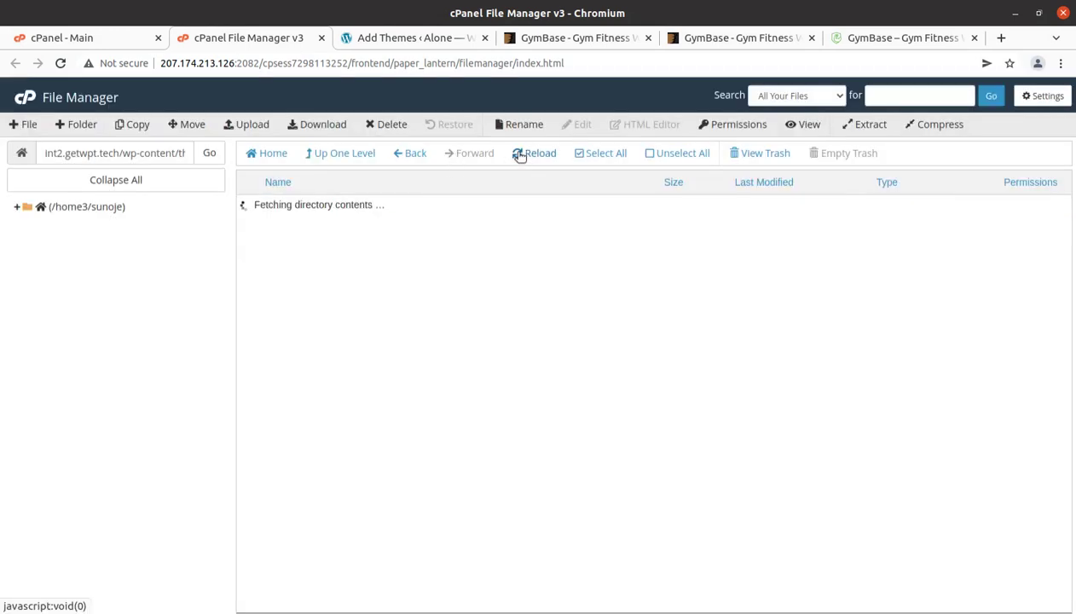
double_click(324, 208)
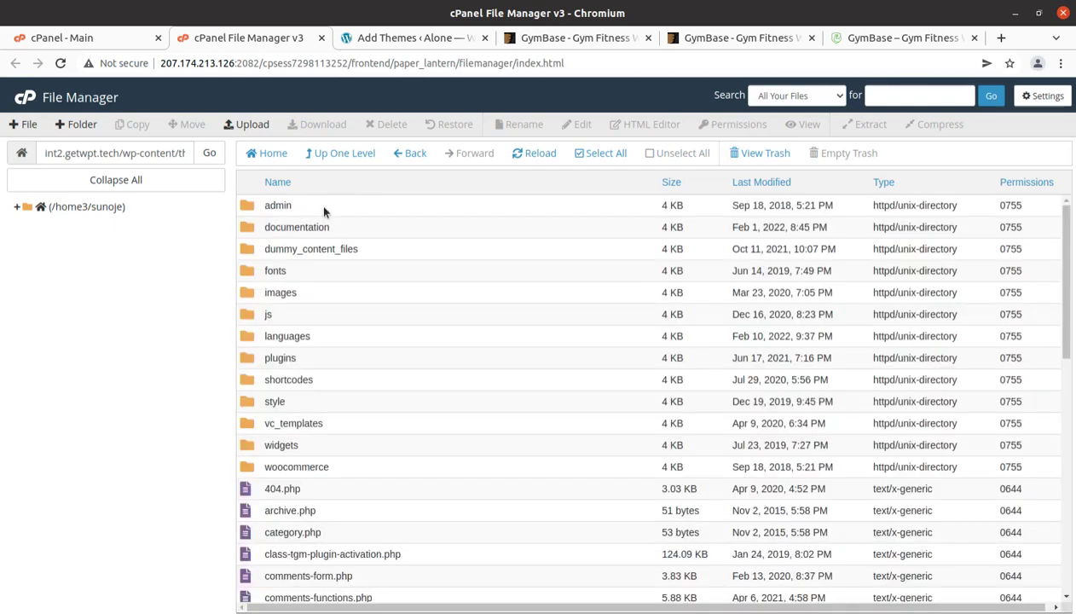
scroll(343, 288, down, 4)
scroll(344, 288, down, 10)
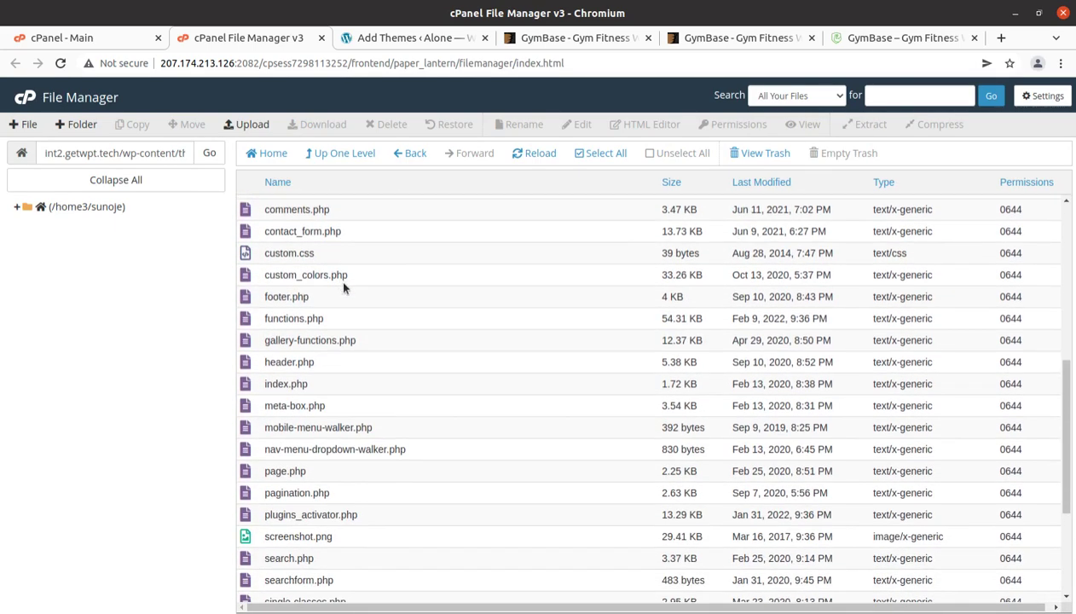
click(326, 158)
Permanently delete gymbase.zip from the themes directory, skipping the trash
click(337, 256)
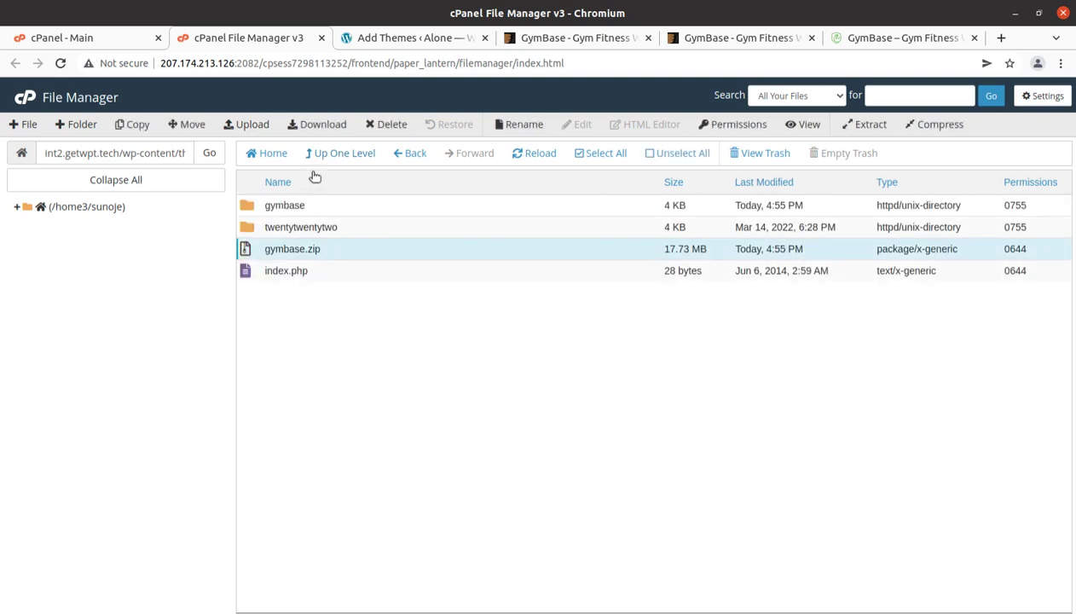
click(385, 124)
click(391, 352)
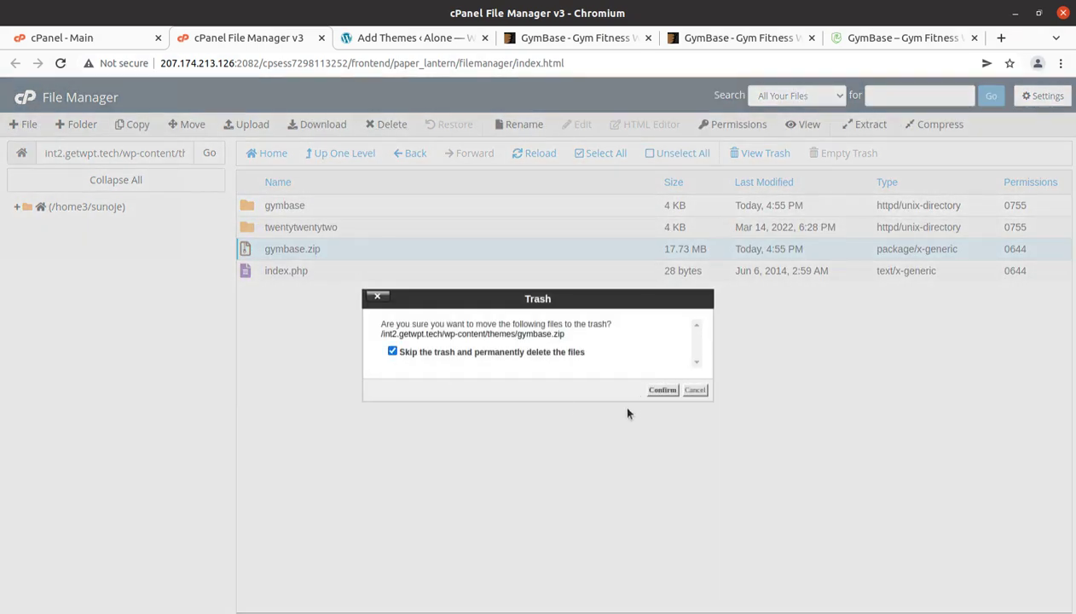
click(653, 390)
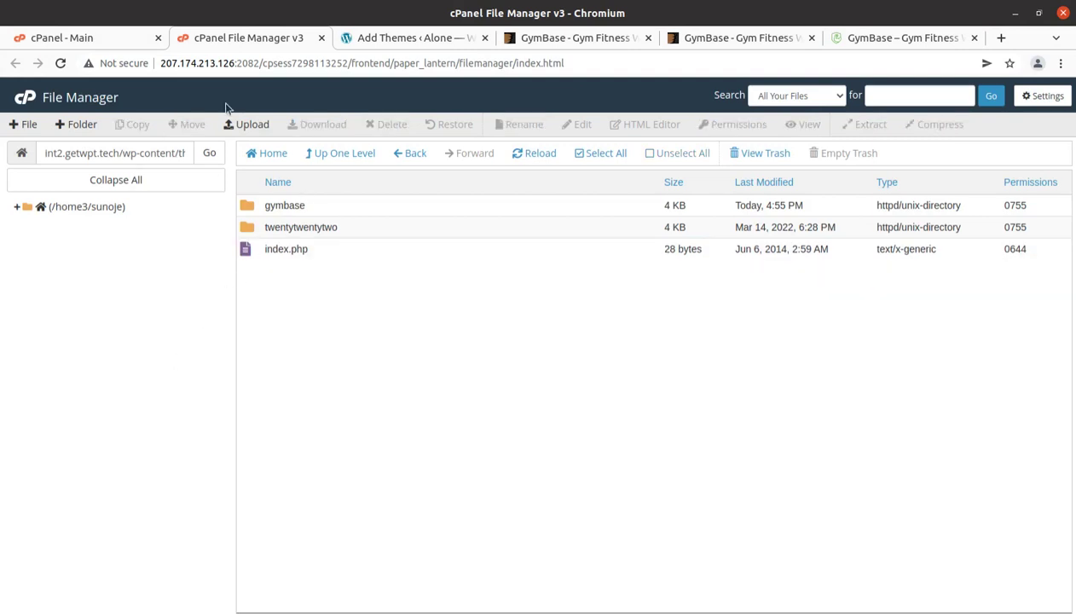
Switch back to WordPress and open the list of installed themes to locate GymBase
click(386, 39)
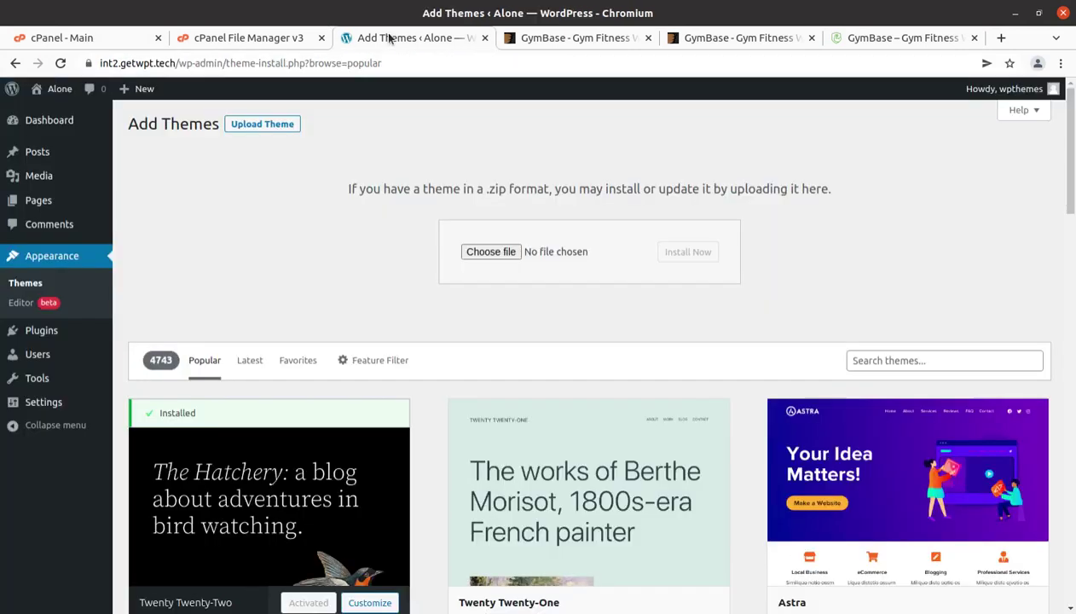
click(30, 289)
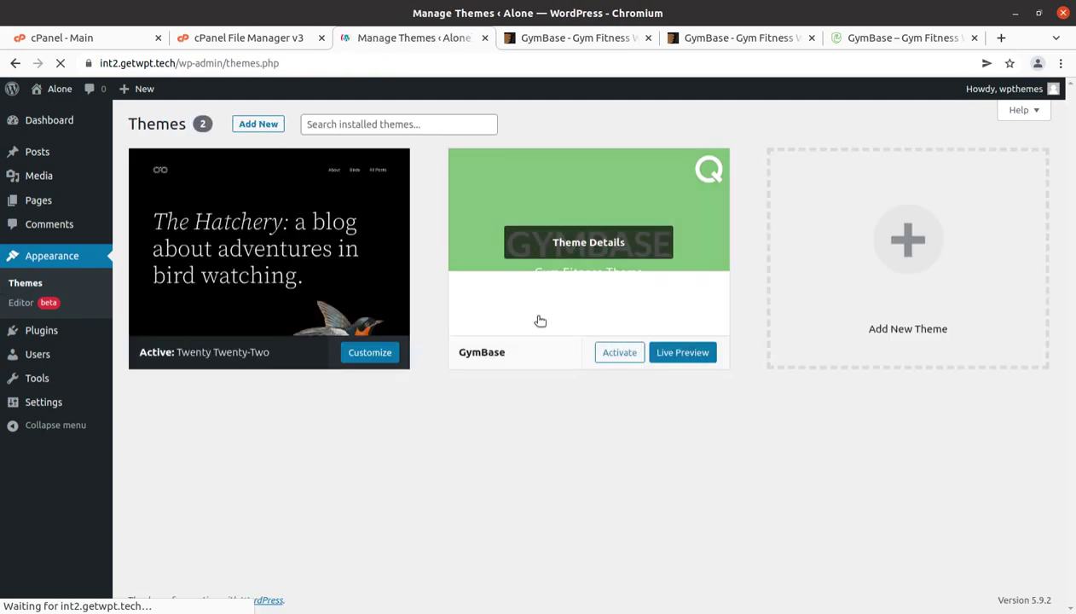
mouse_move(519, 302)
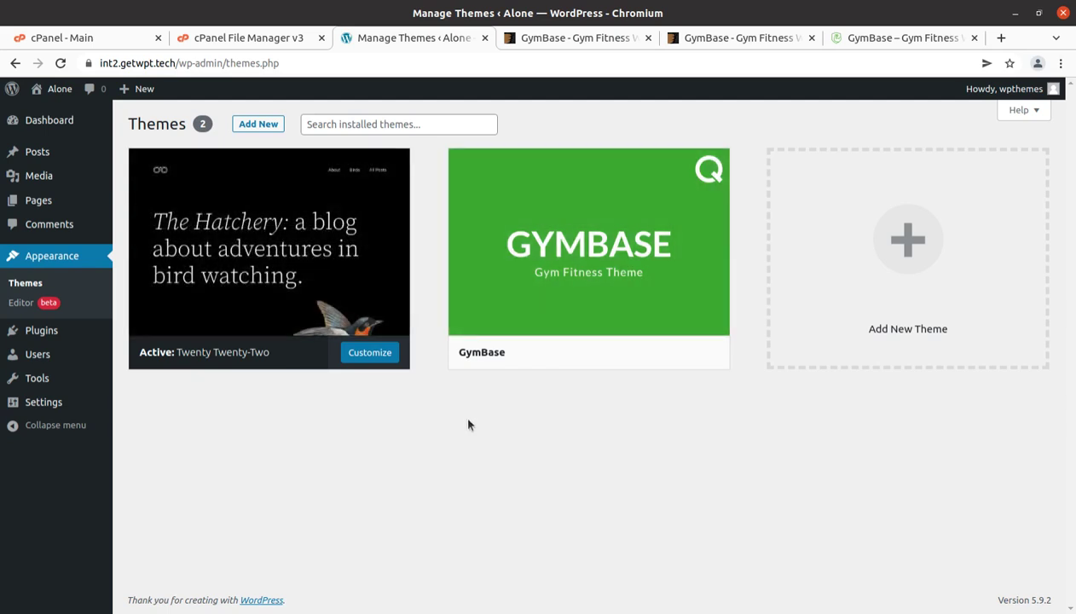
Open the GymBase theme details, read its name and description, and activate the theme
click(571, 248)
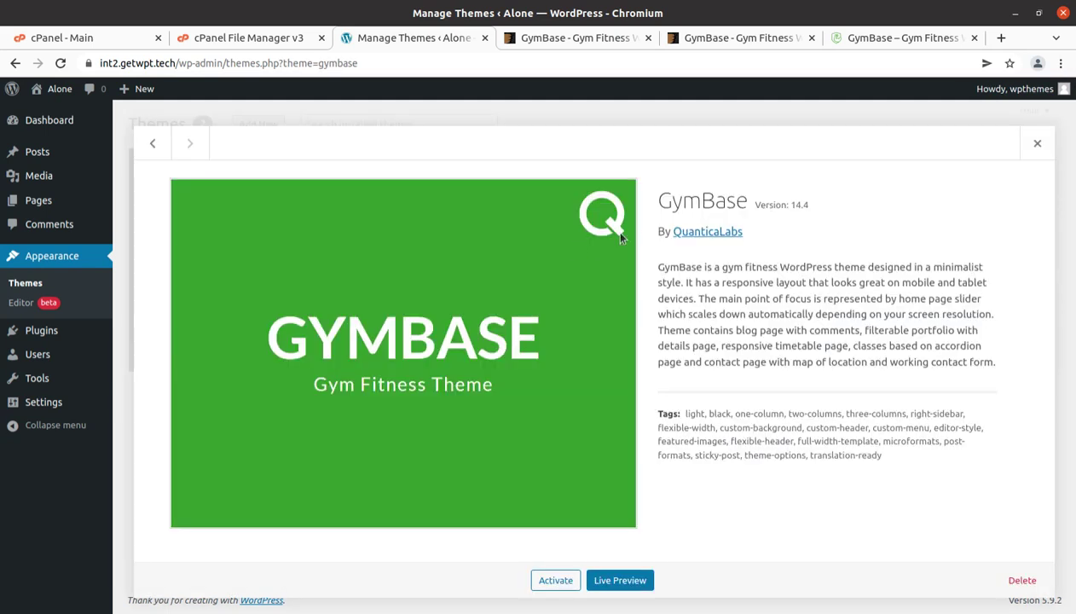
drag(658, 201, 758, 201)
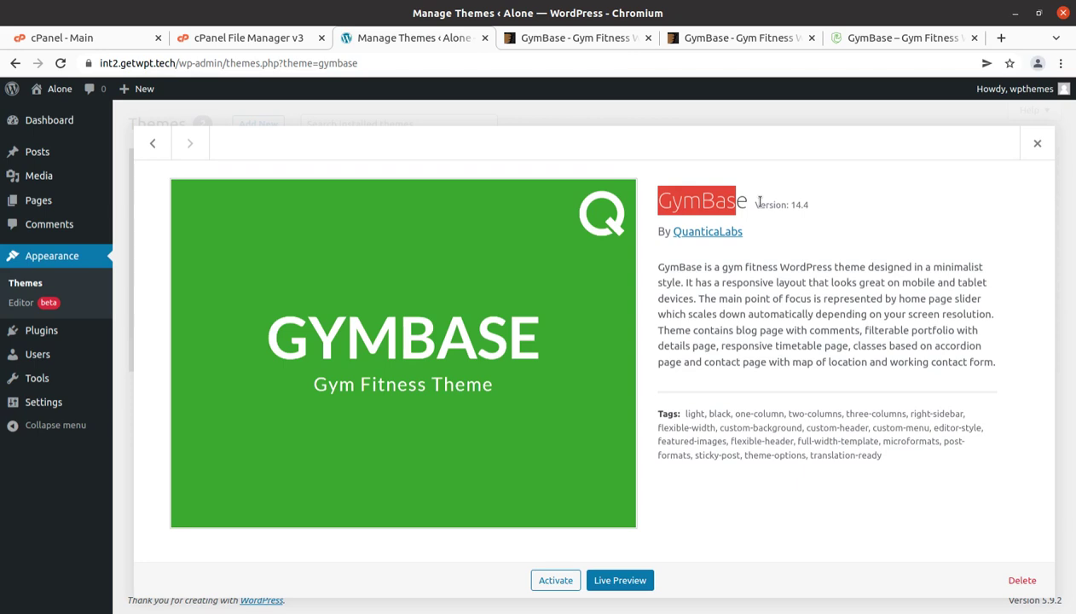
click(779, 392)
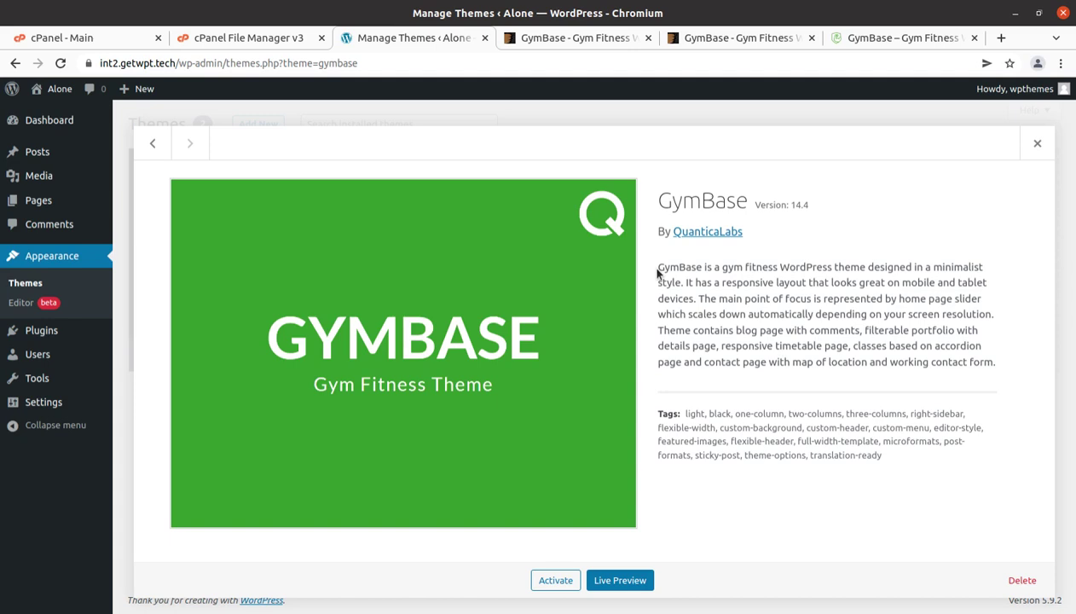
drag(663, 269, 748, 375)
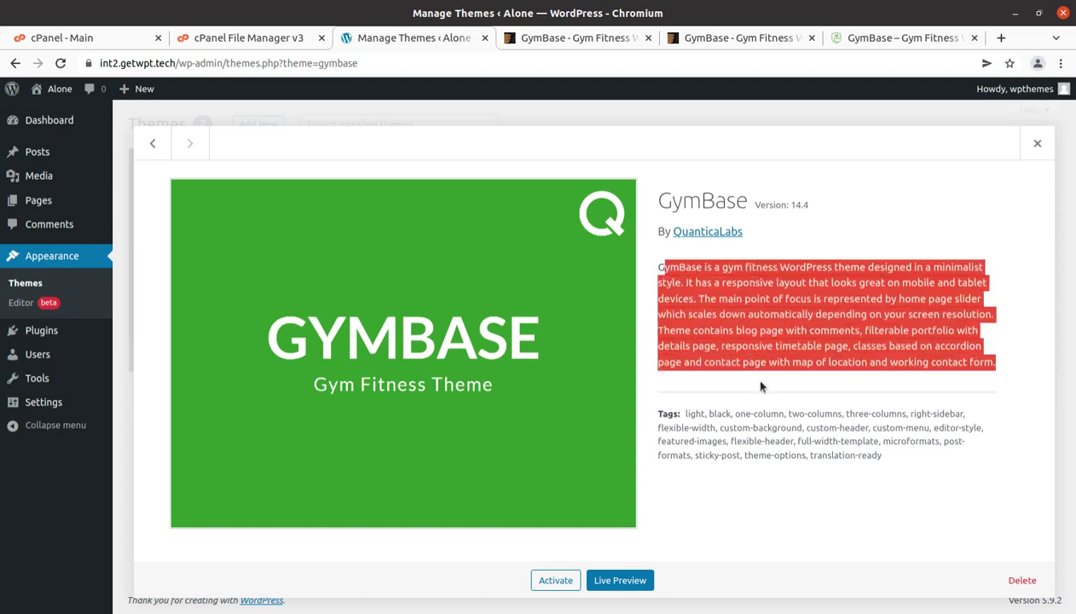
click(553, 582)
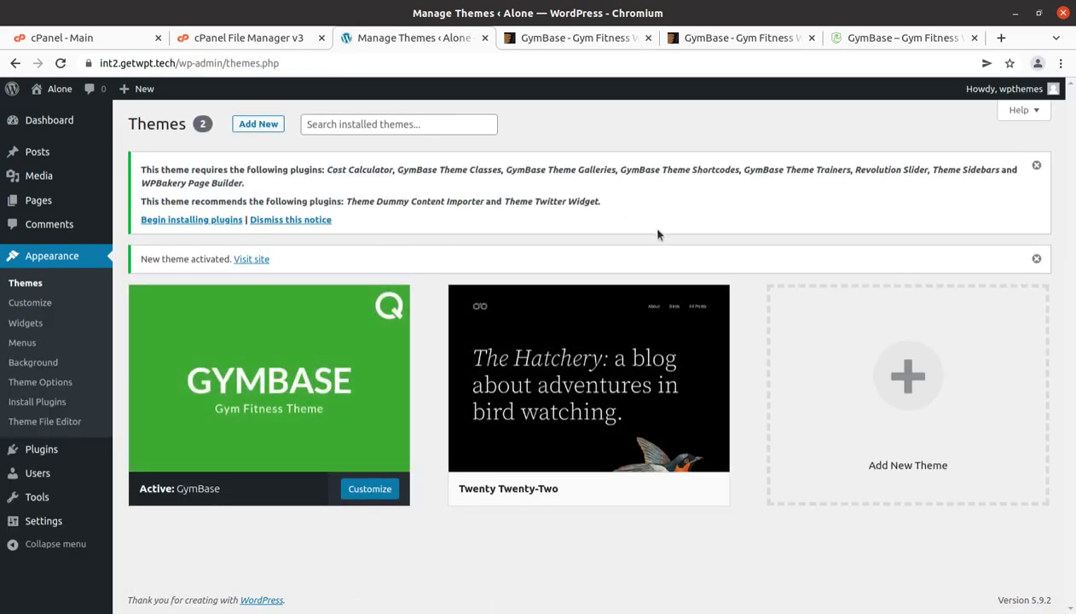
Open the required plugins installation page for GymBase and look through the list of required and recommended plugins
click(154, 221)
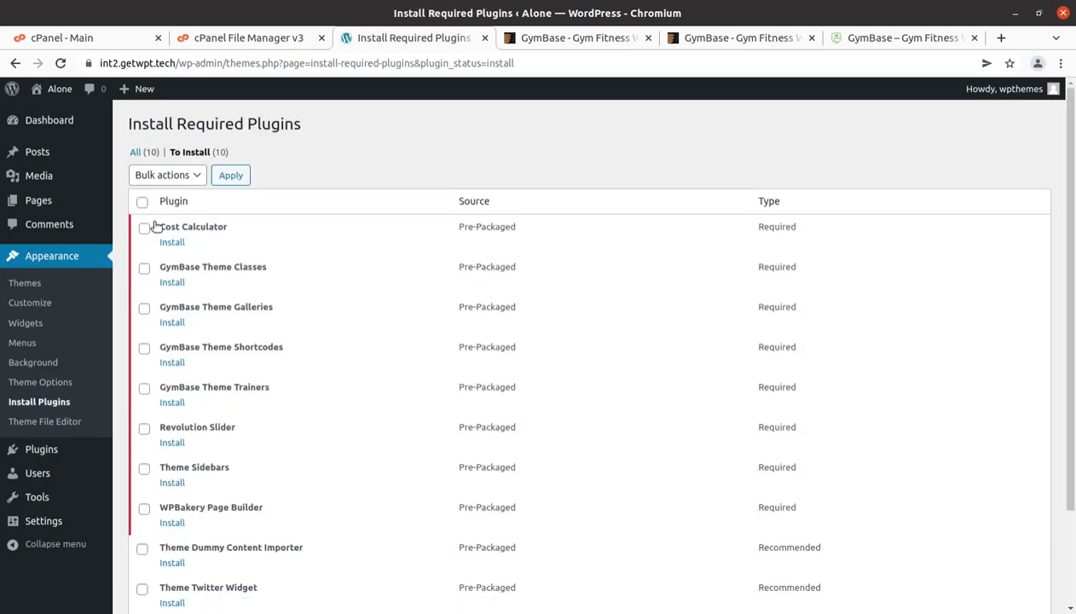
scroll(510, 408, down, 3)
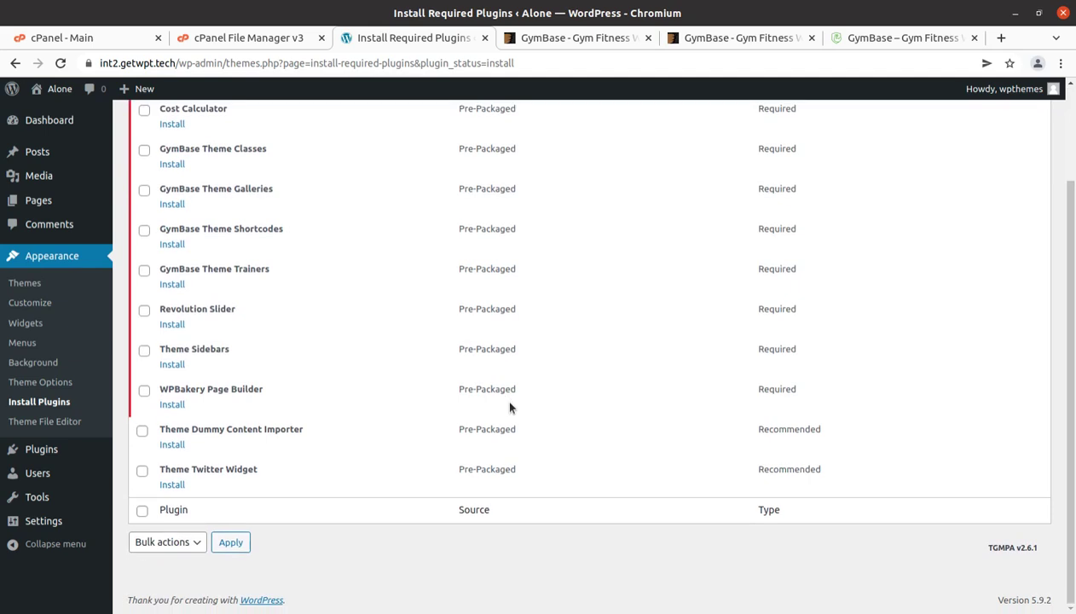
scroll(510, 407, up, 3)
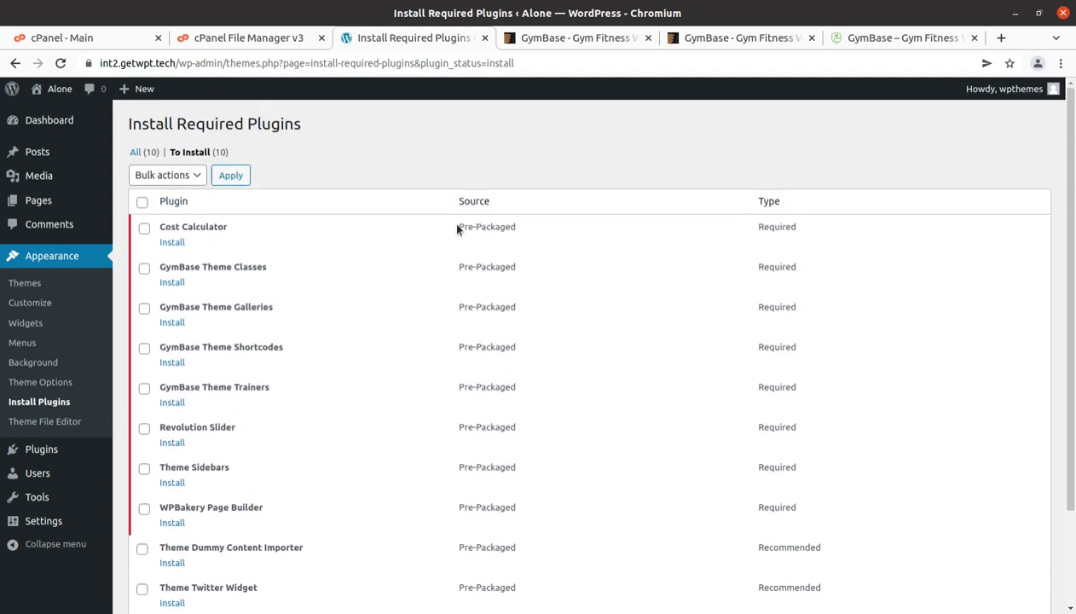
Examine the plugins to install, comparing the recommended entries with the required GymBase Theme Classes, Galleries, Shortcodes and Trainers plugins
drag(238, 153, 208, 154)
scroll(445, 320, down, 3)
scroll(441, 320, up, 3)
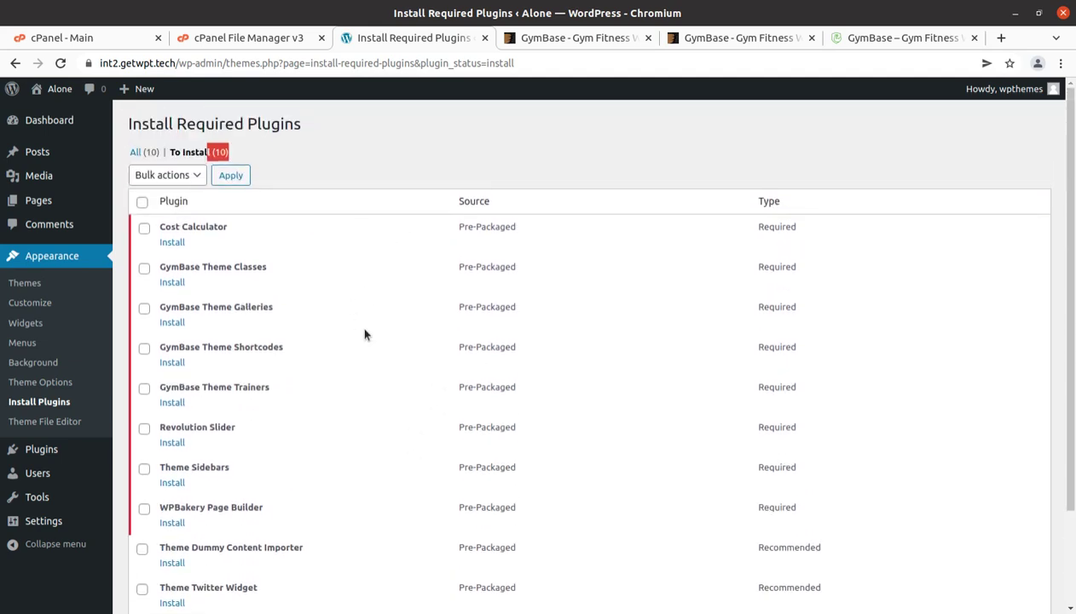
scroll(365, 332, down, 2)
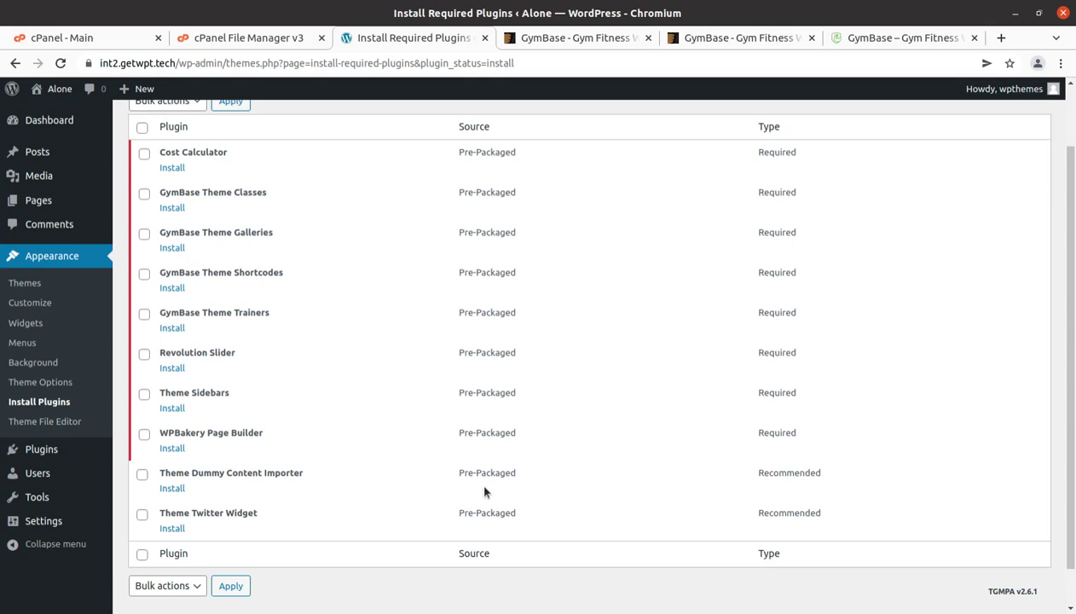
drag(456, 473, 588, 518)
scroll(588, 518, up, 2)
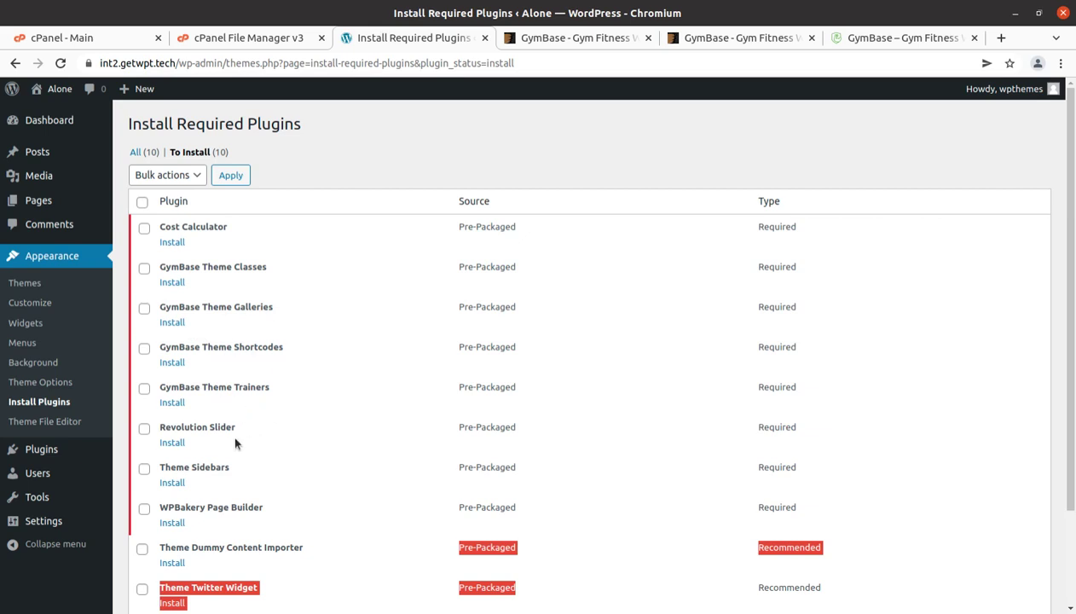
drag(307, 386, 156, 262)
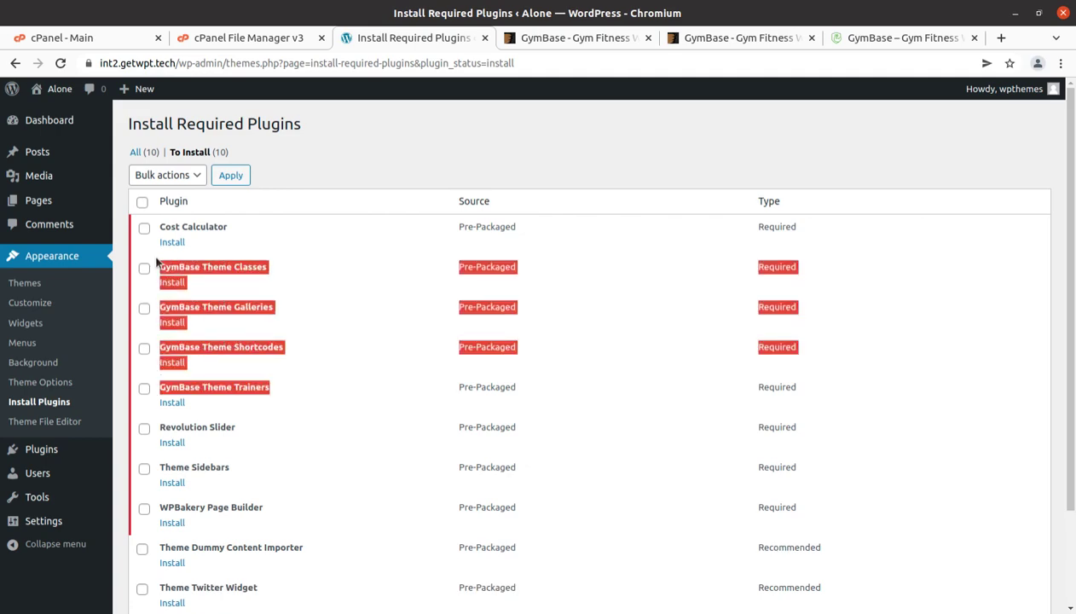
Switch to the GymBase item page on ThemeForest and check who the theme's author is
click(555, 38)
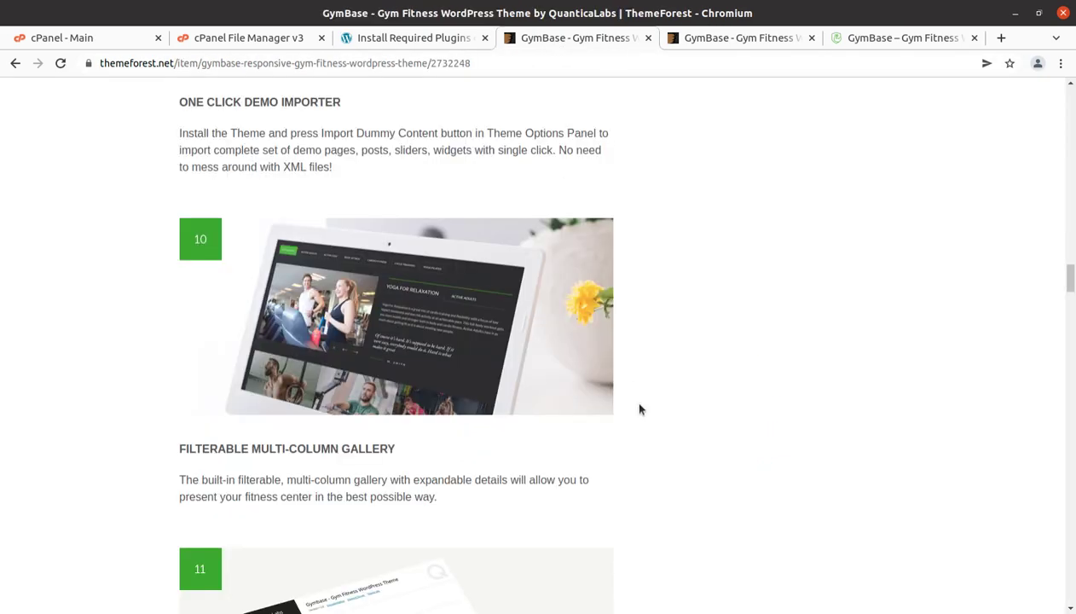
scroll(639, 400, up, 5)
scroll(643, 408, up, 15)
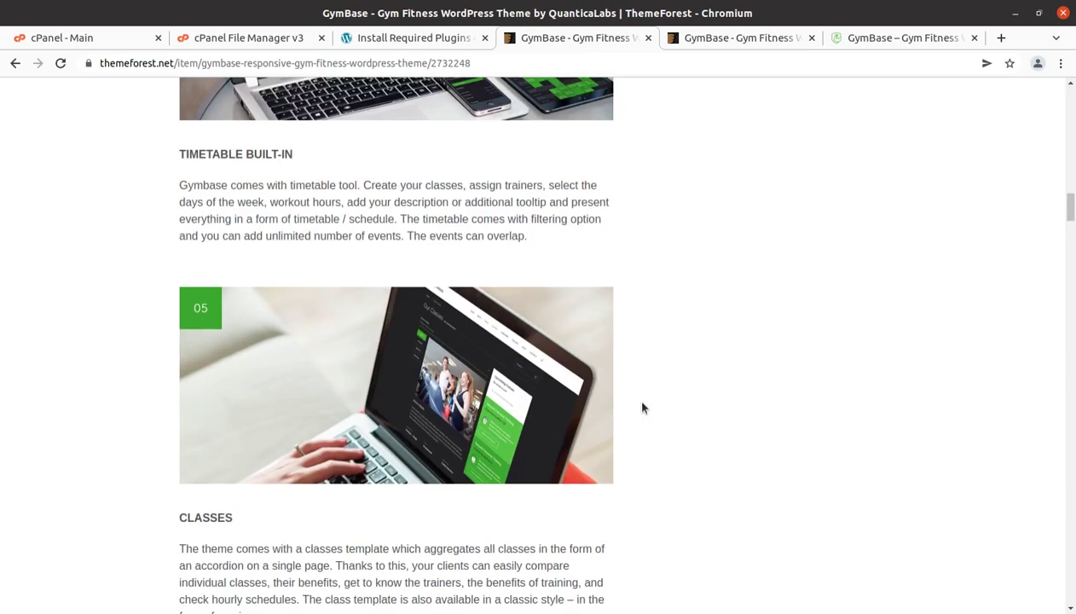
scroll(643, 407, up, 15)
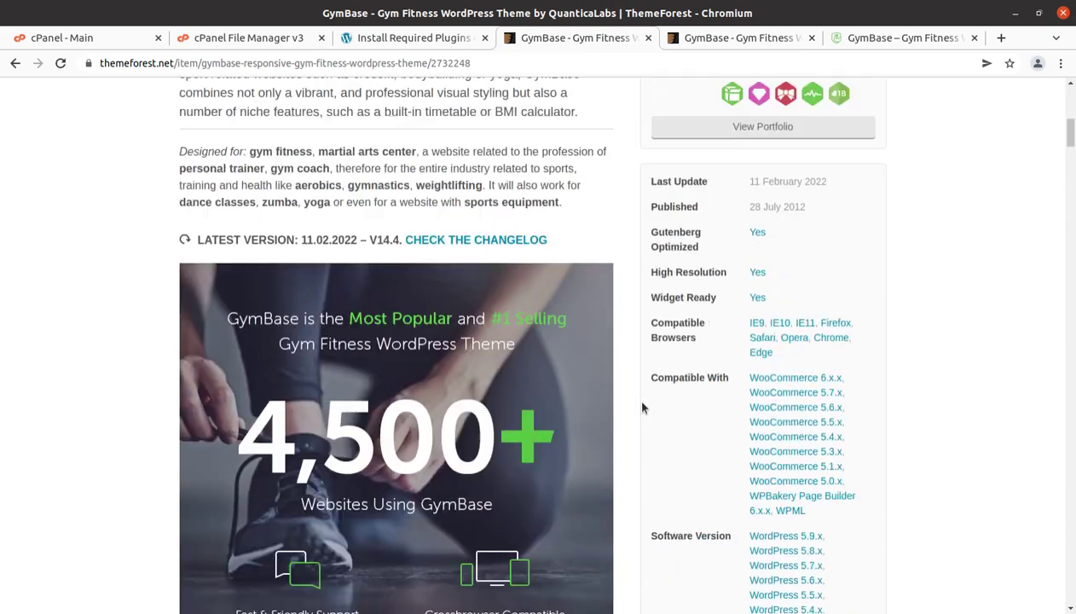
scroll(643, 407, up, 1)
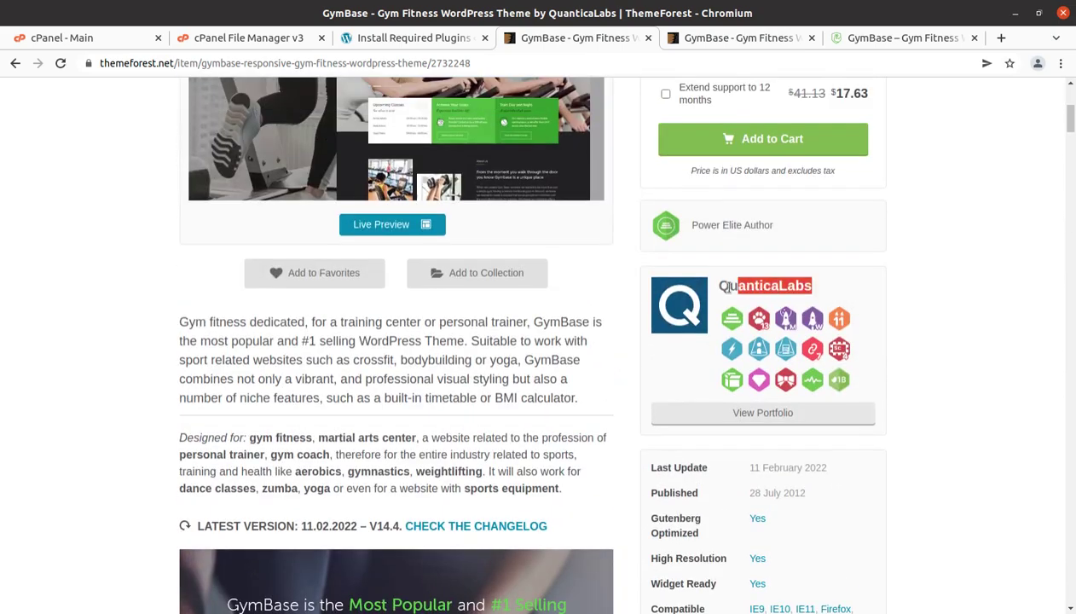
Return to the WordPress plugin list and review the Revolution Slider, Theme Sidebars and WPBakery Page Builder entries
click(414, 37)
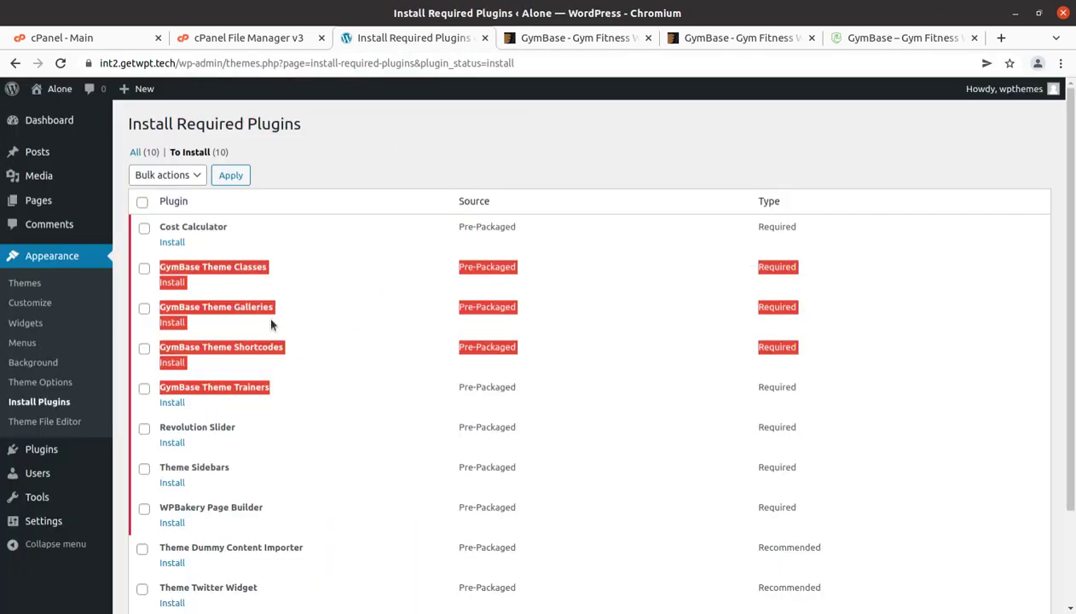
scroll(250, 430, down, 2)
drag(245, 306, 160, 309)
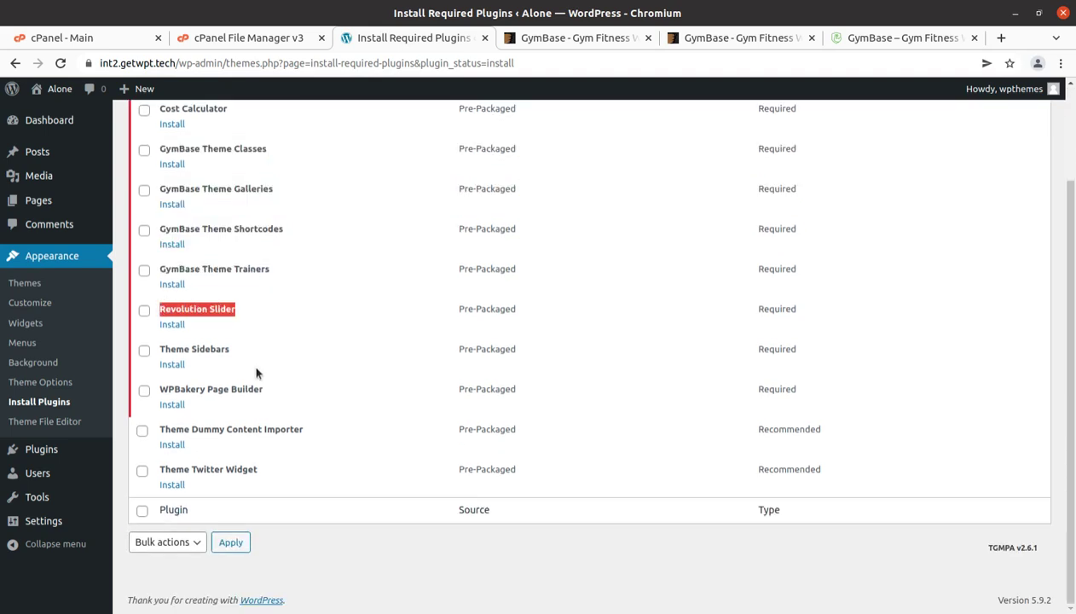
drag(247, 350, 163, 356)
drag(270, 389, 161, 385)
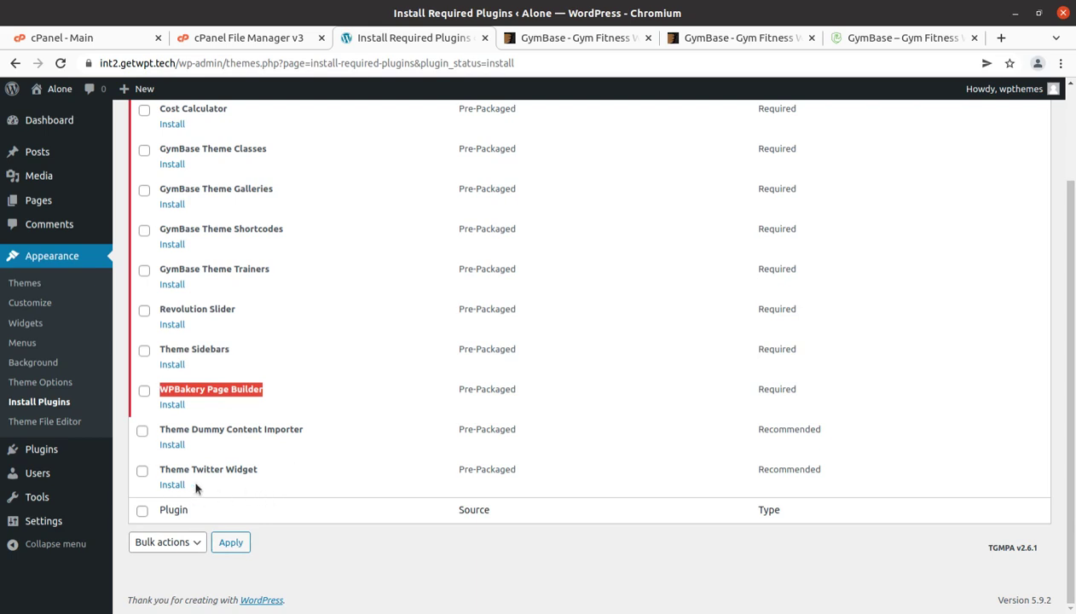
Install all the listed required and recommended plugins in bulk and look through the installation log
scroll(274, 466, up, 2)
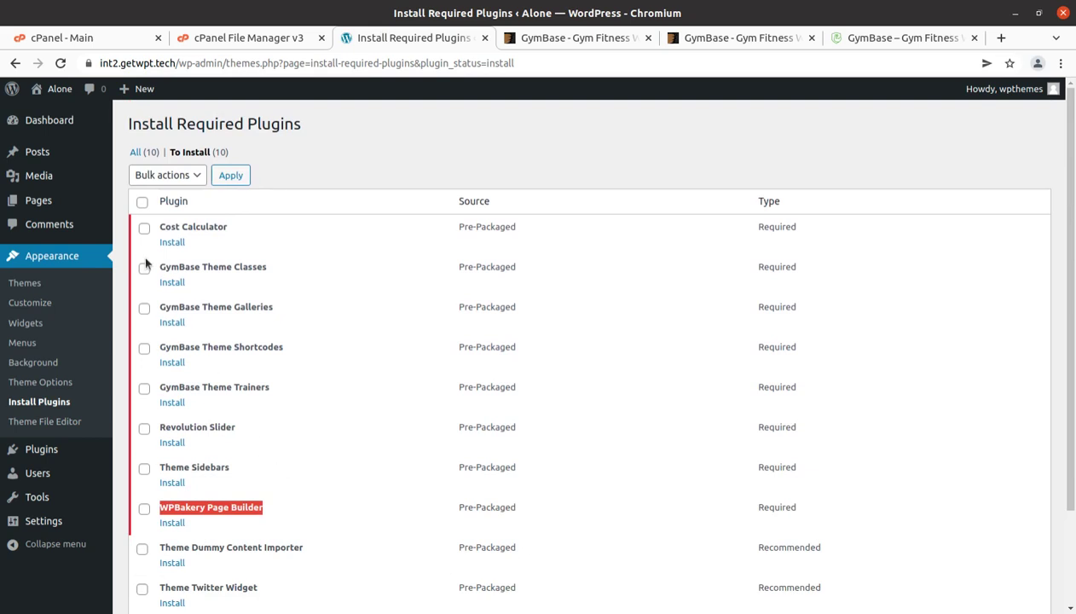
click(141, 202)
click(172, 175)
click(171, 202)
click(231, 175)
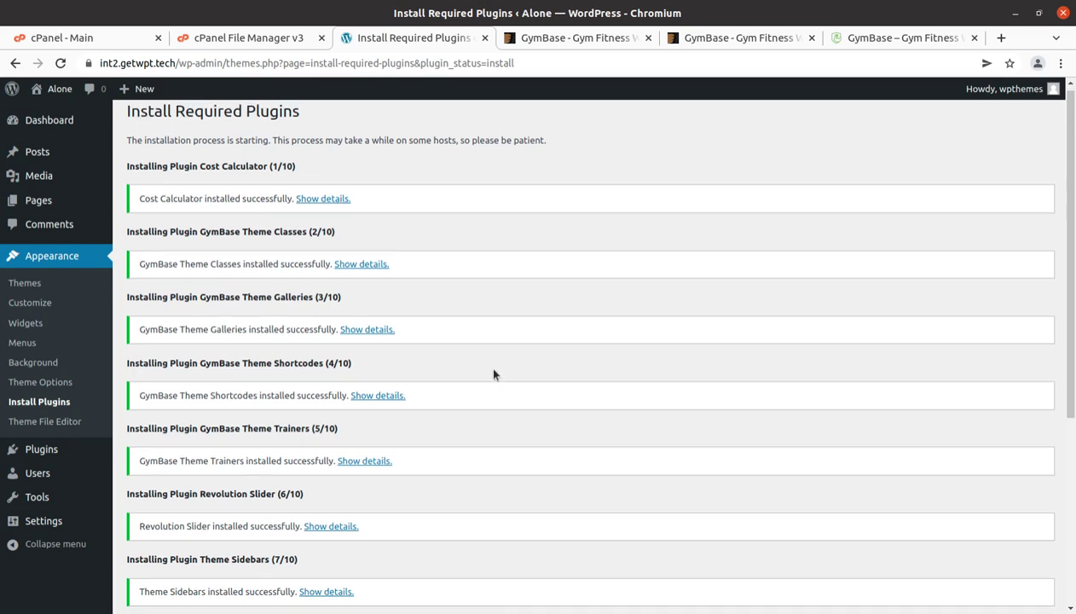
scroll(493, 374, down, 5)
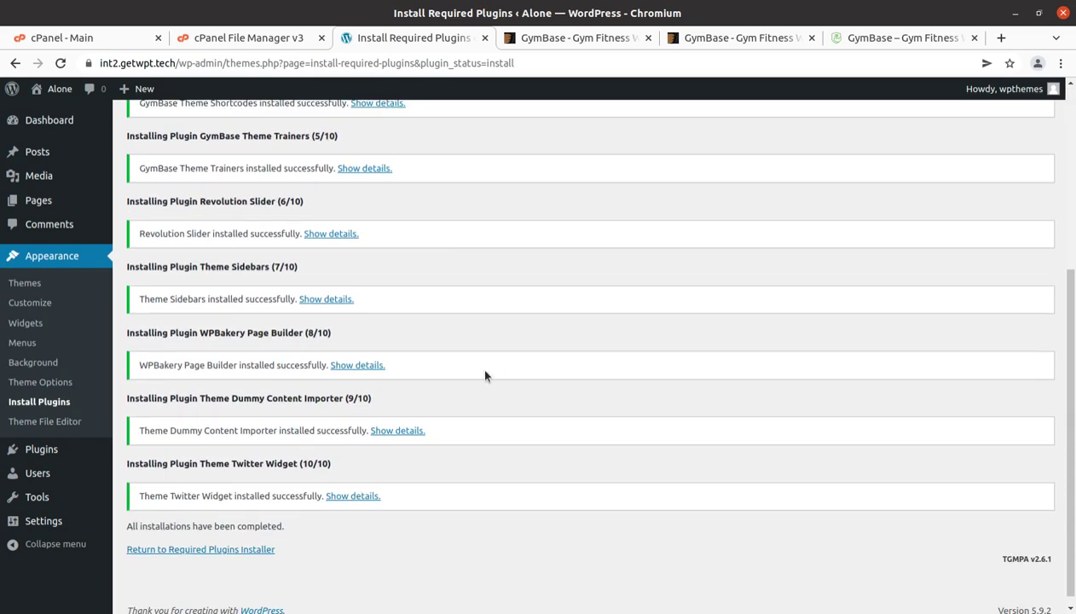
scroll(486, 375, up, 5)
scroll(485, 376, down, 5)
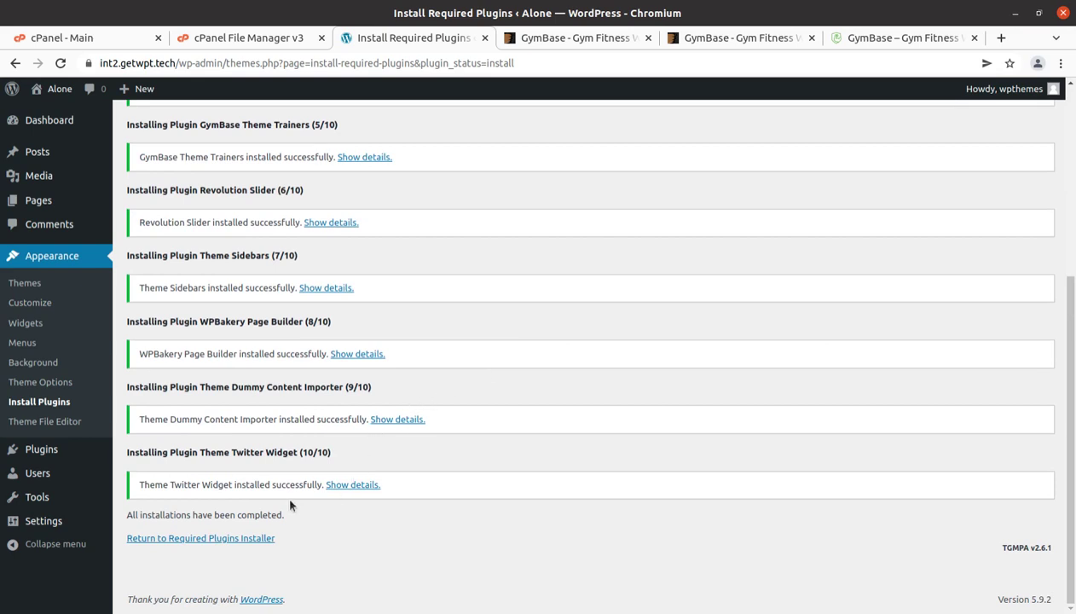
Return to the required plugins installer and activate all the installed plugins in bulk
click(224, 541)
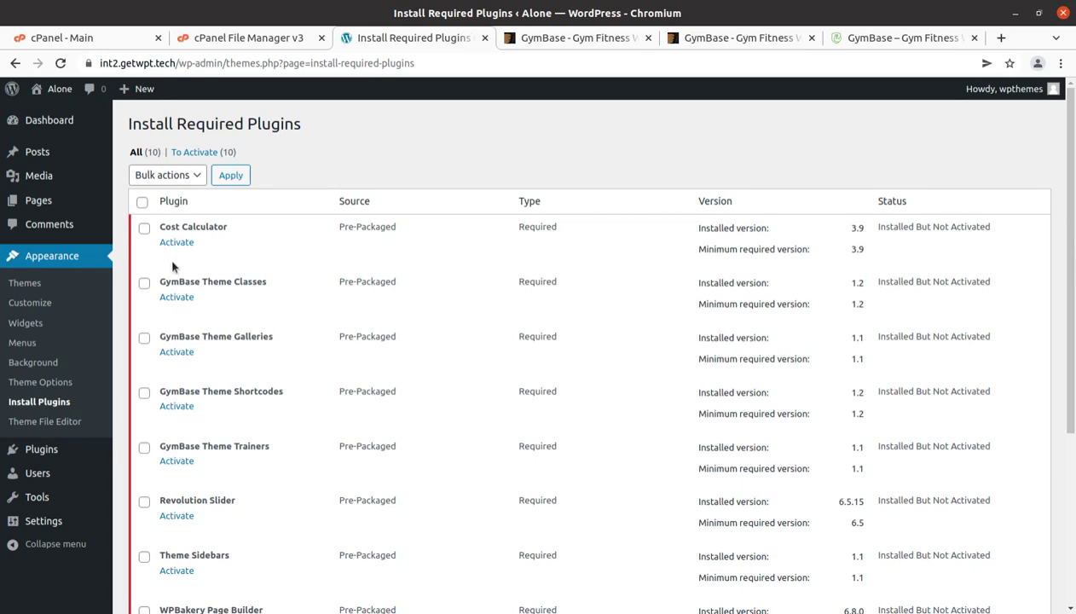
scroll(273, 254, down, 5)
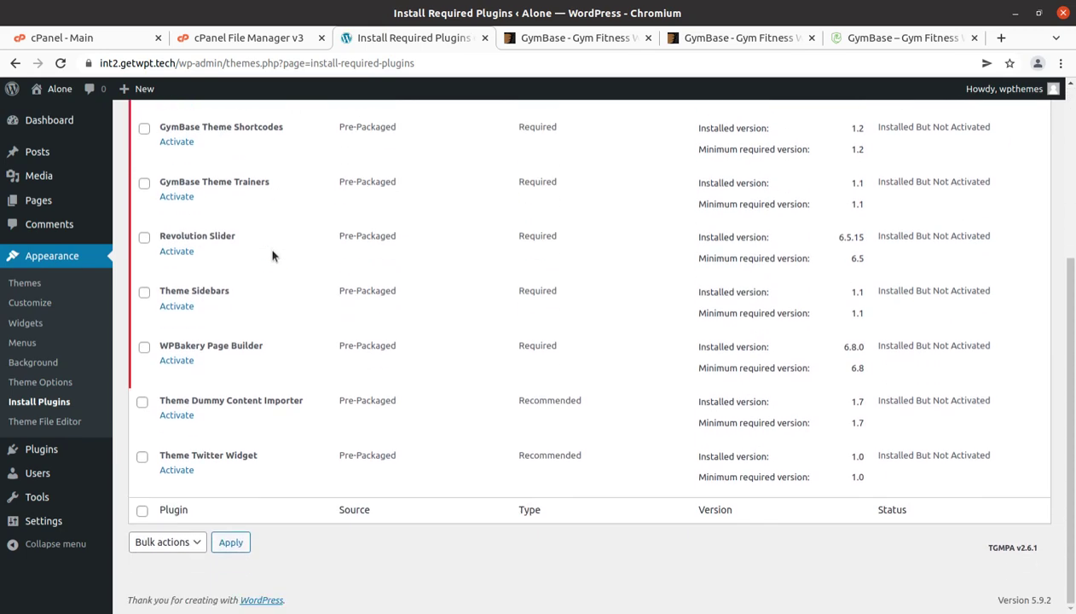
scroll(273, 254, up, 5)
click(141, 201)
click(167, 177)
click(149, 228)
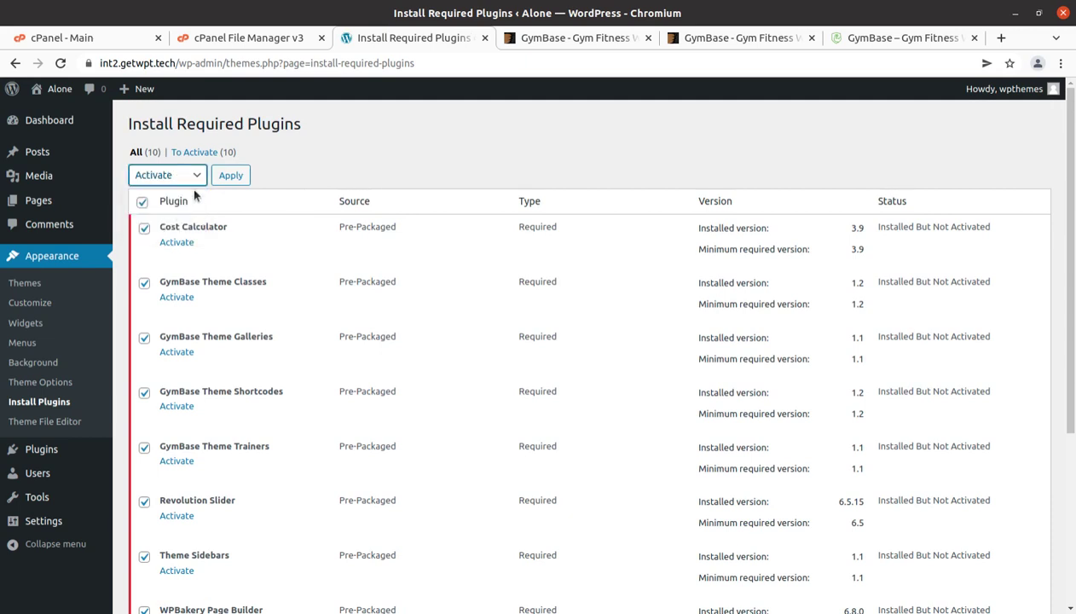
click(223, 173)
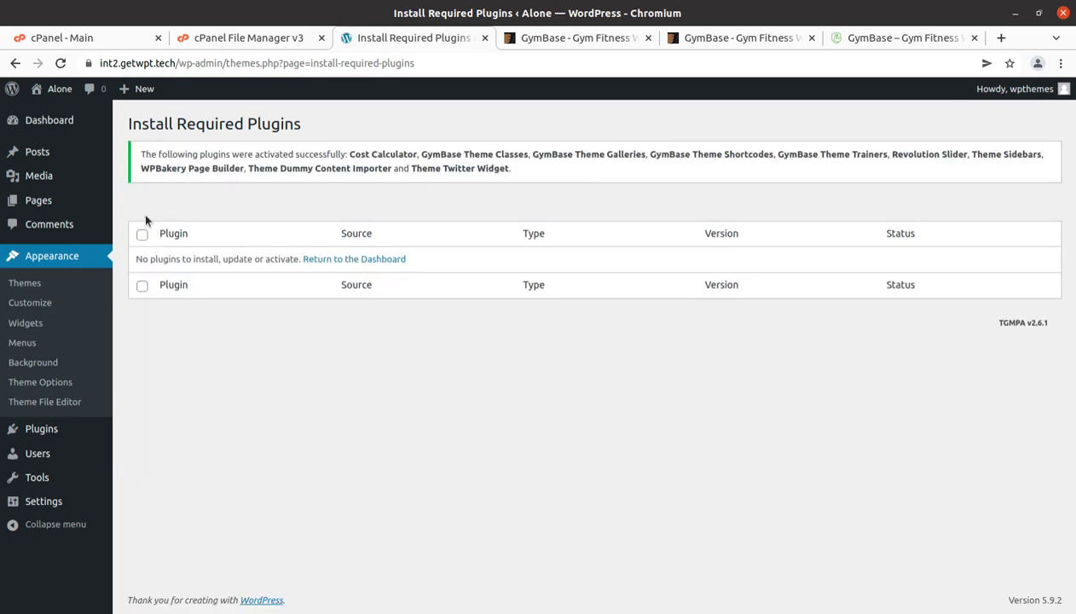
Go to the WordPress dashboard and open the site's front end in a new tab to view it
click(45, 122)
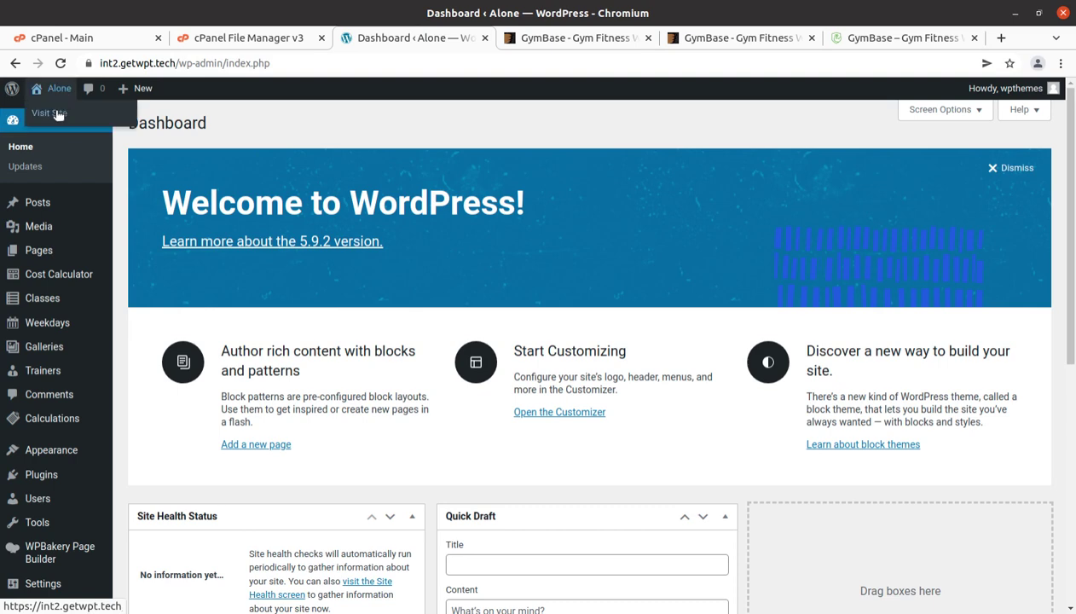
middle_click(56, 113)
click(479, 38)
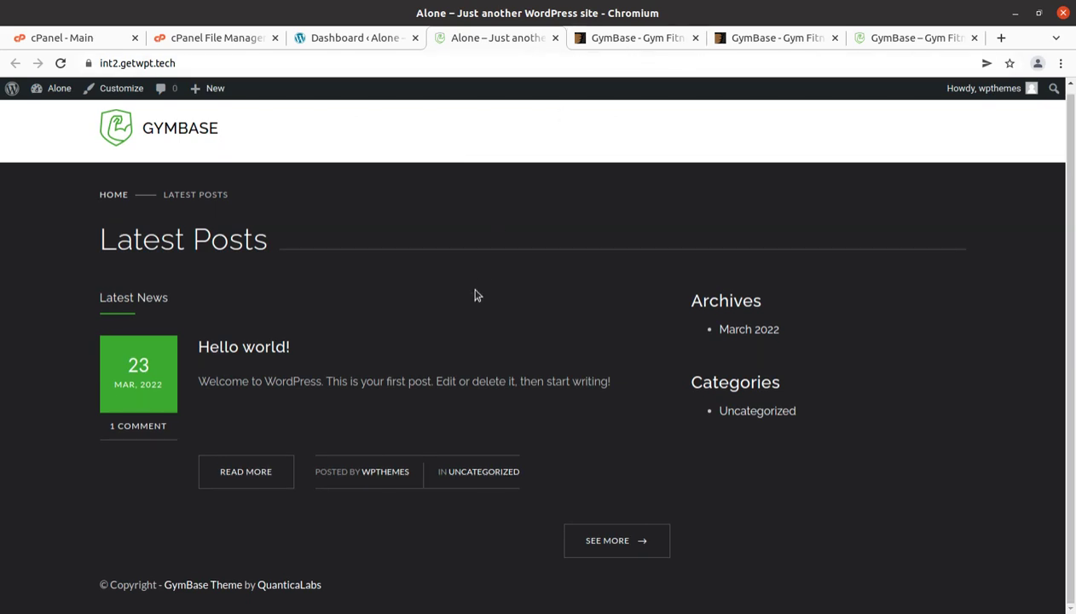
Compare the site's front end with the GymBase ThemeForest preview and look through the live demo's home page
click(634, 39)
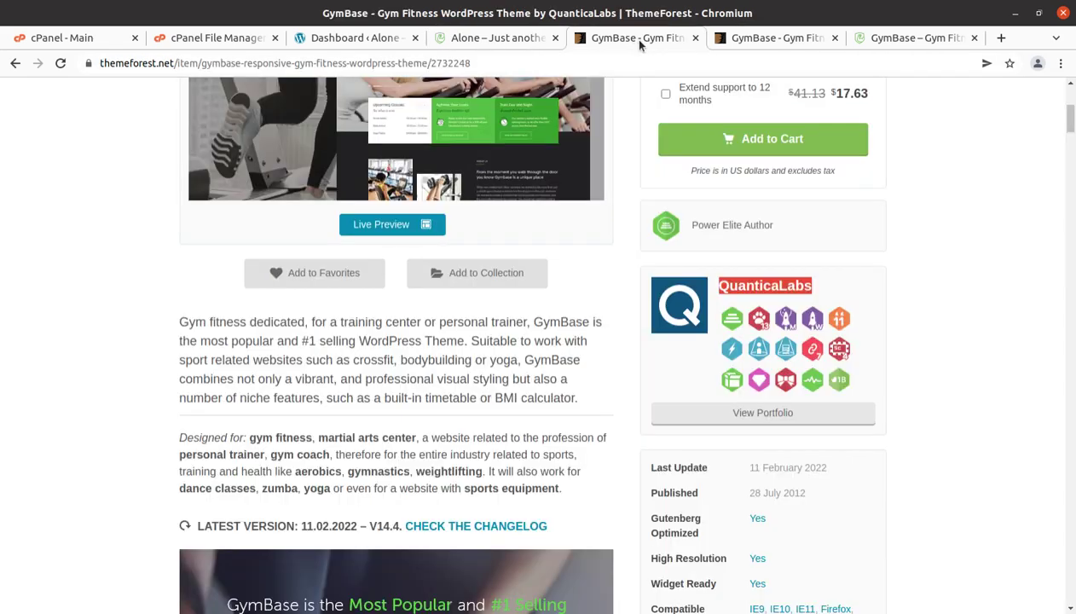
click(516, 38)
click(670, 40)
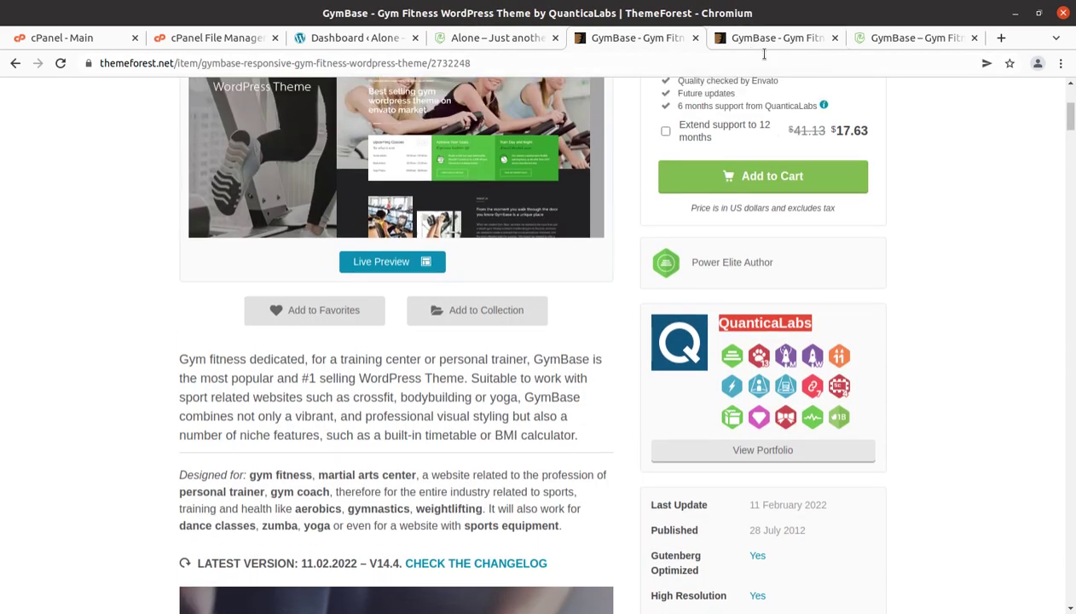
click(746, 39)
click(916, 38)
click(778, 40)
click(912, 38)
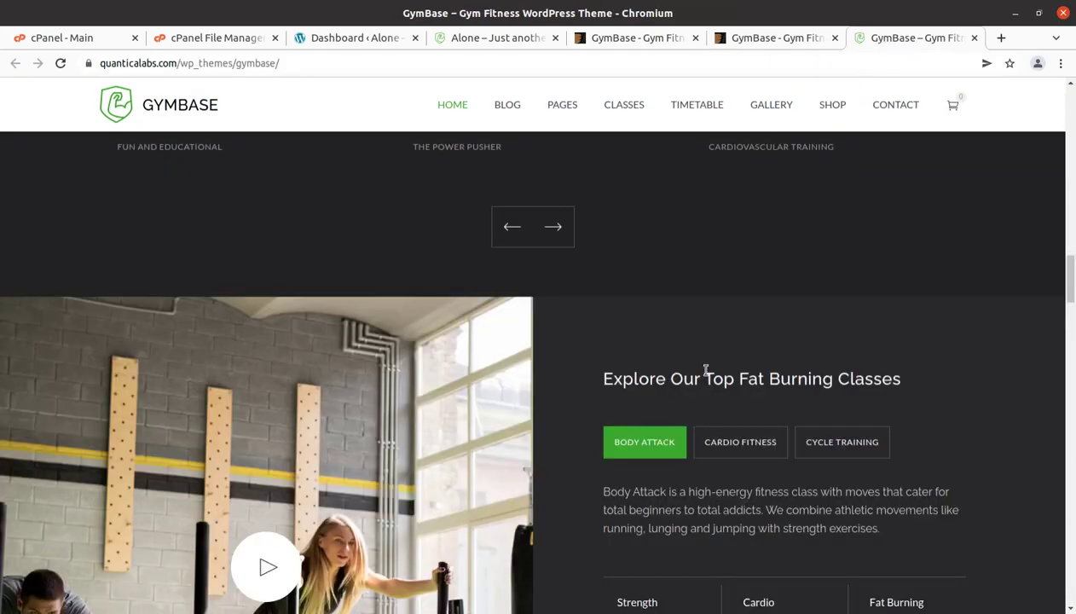
scroll(695, 369, down, 10)
scroll(705, 373, up, 15)
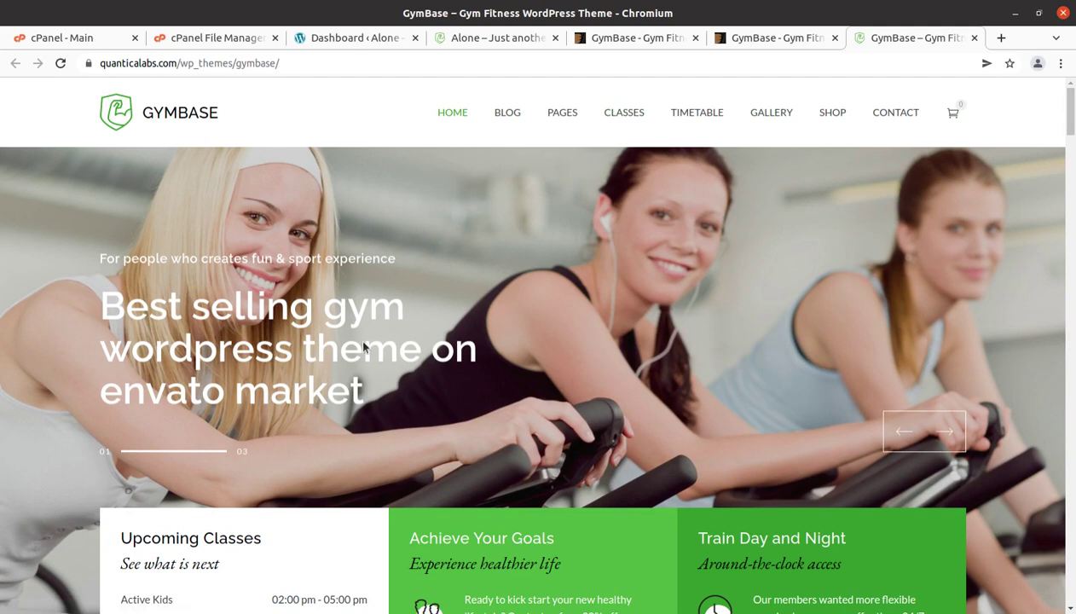
click(757, 40)
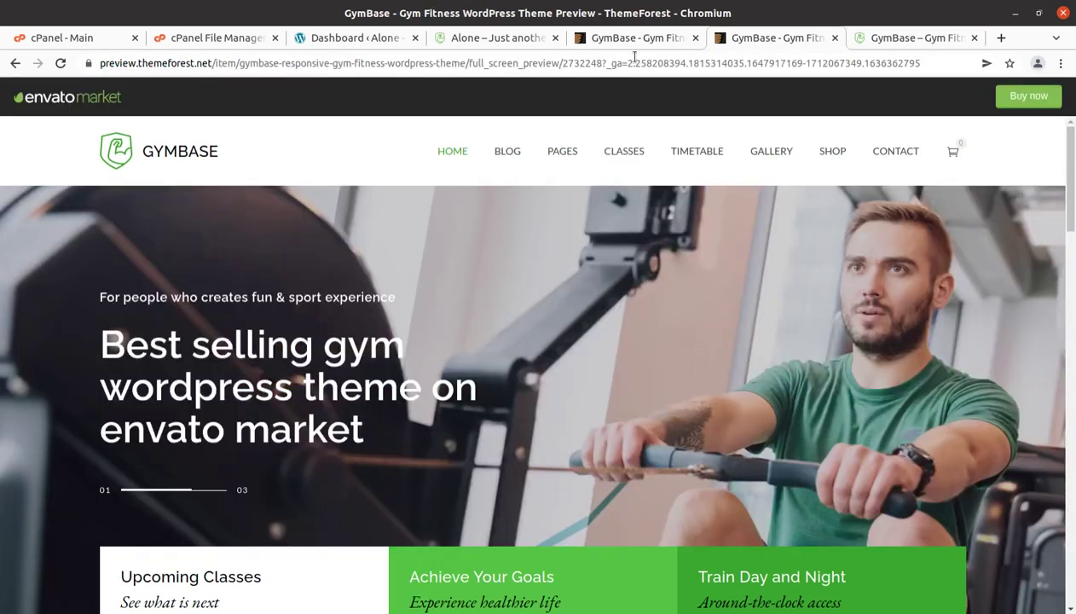
Check the dashboard's Trainers options and compare the ThemeForest preview with the author's GymBase demo site
click(335, 41)
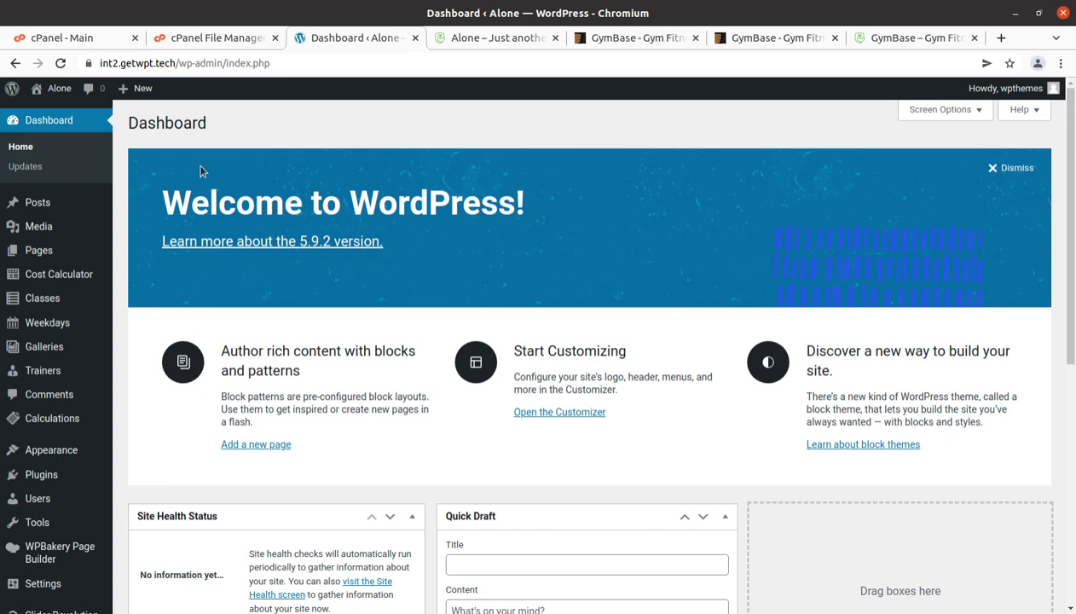
mouse_move(76, 370)
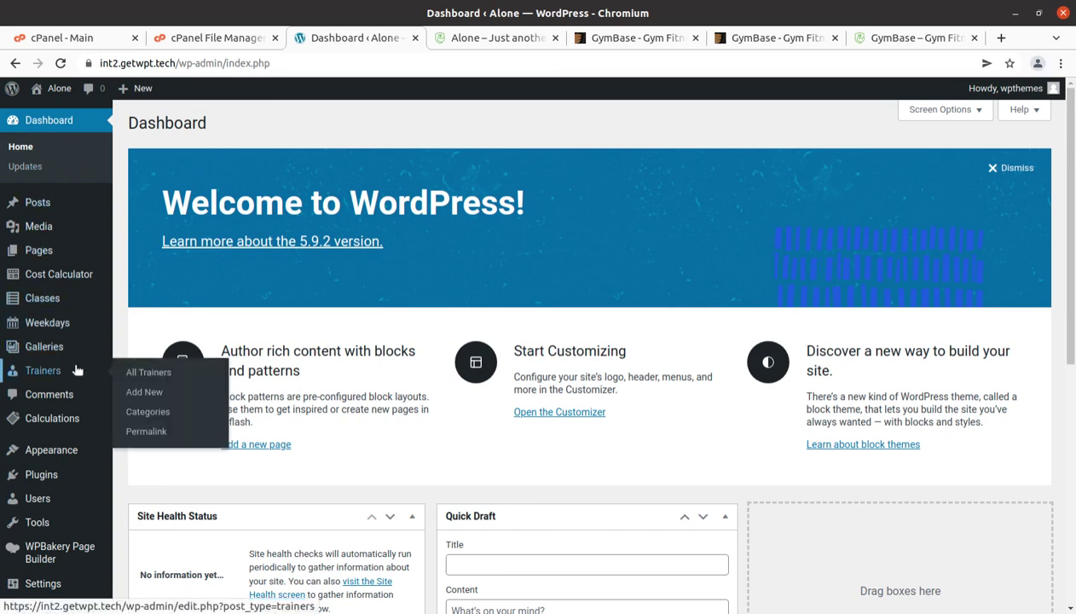
click(746, 44)
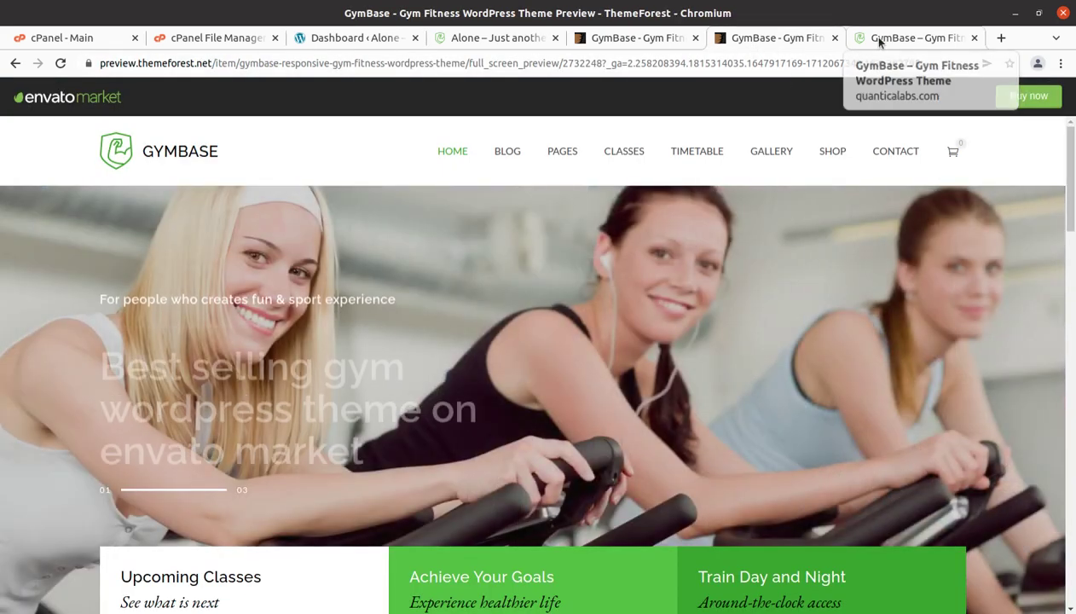
click(879, 43)
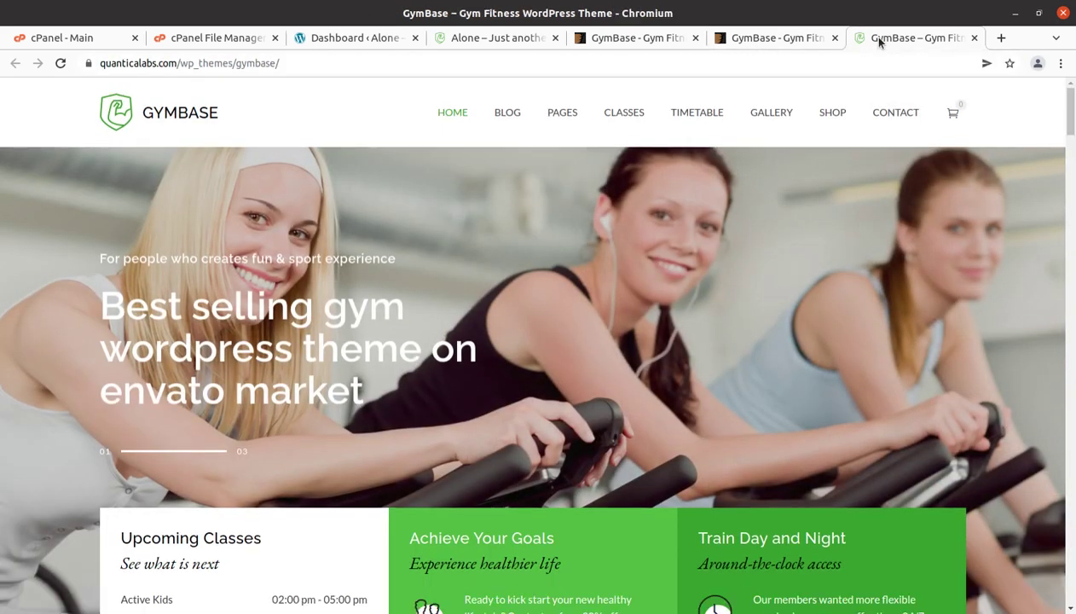
click(801, 43)
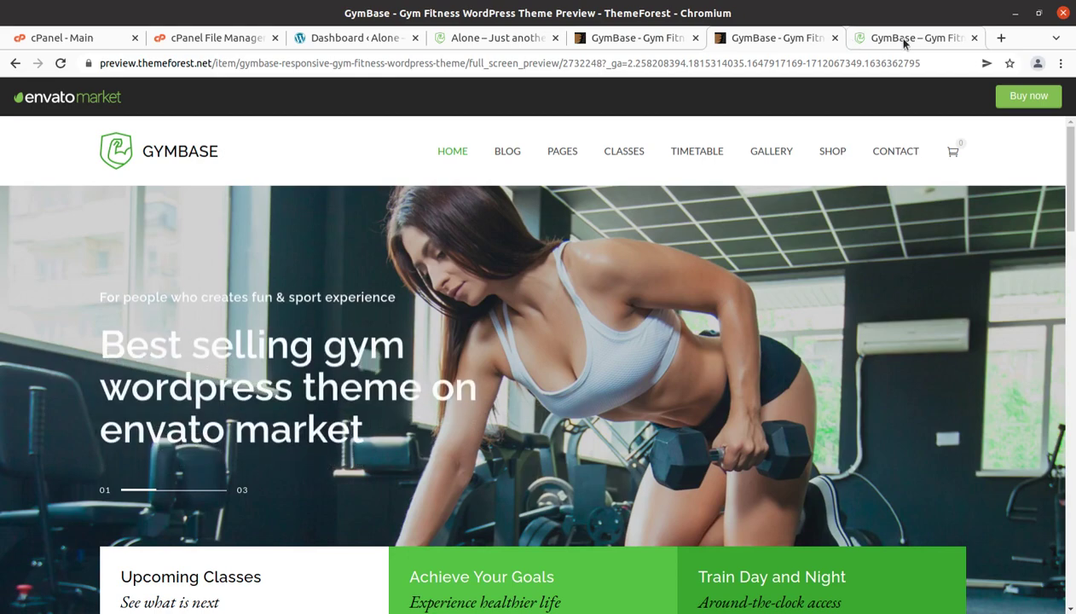
click(903, 40)
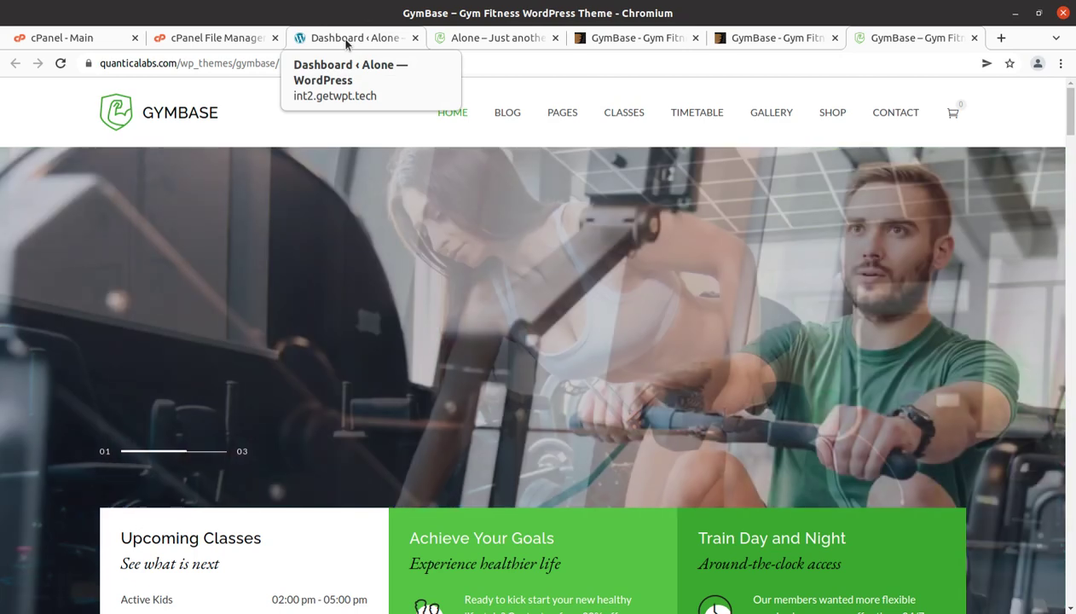
Return to the WordPress dashboard and look through the admin menu's sections for where the theme's settings and demo import are found
click(347, 40)
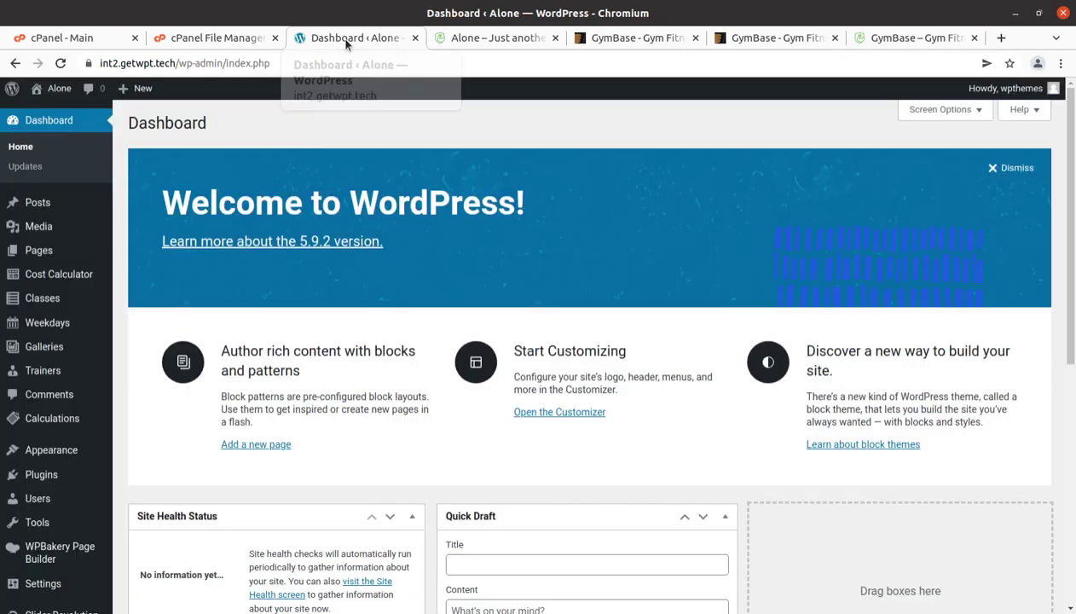
scroll(61, 348, down, 5)
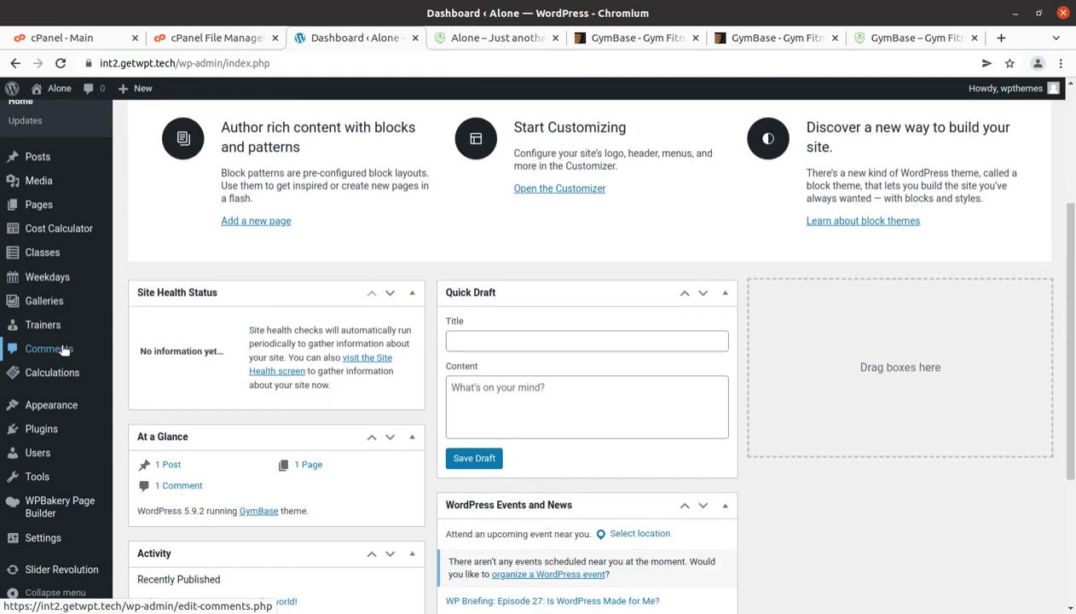
mouse_move(34, 409)
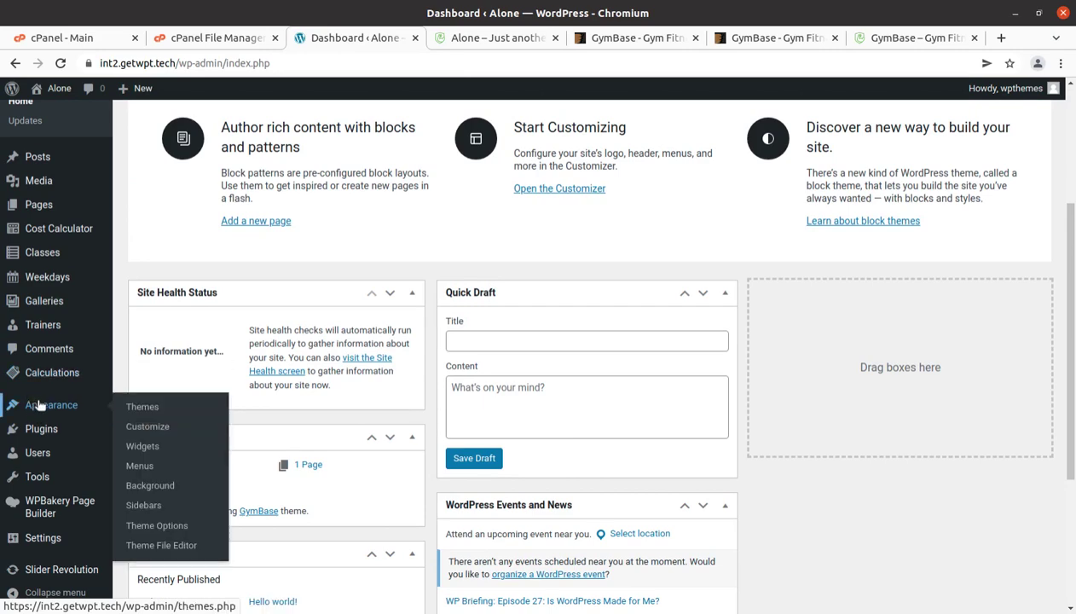
scroll(102, 544, down, 1)
scroll(101, 544, down, 3)
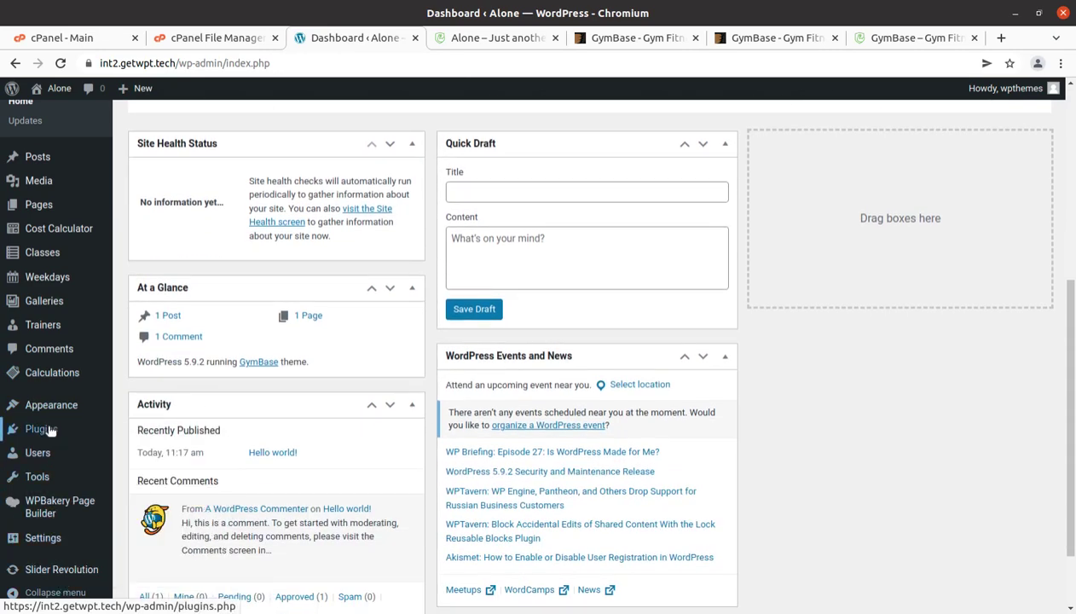
mouse_move(44, 482)
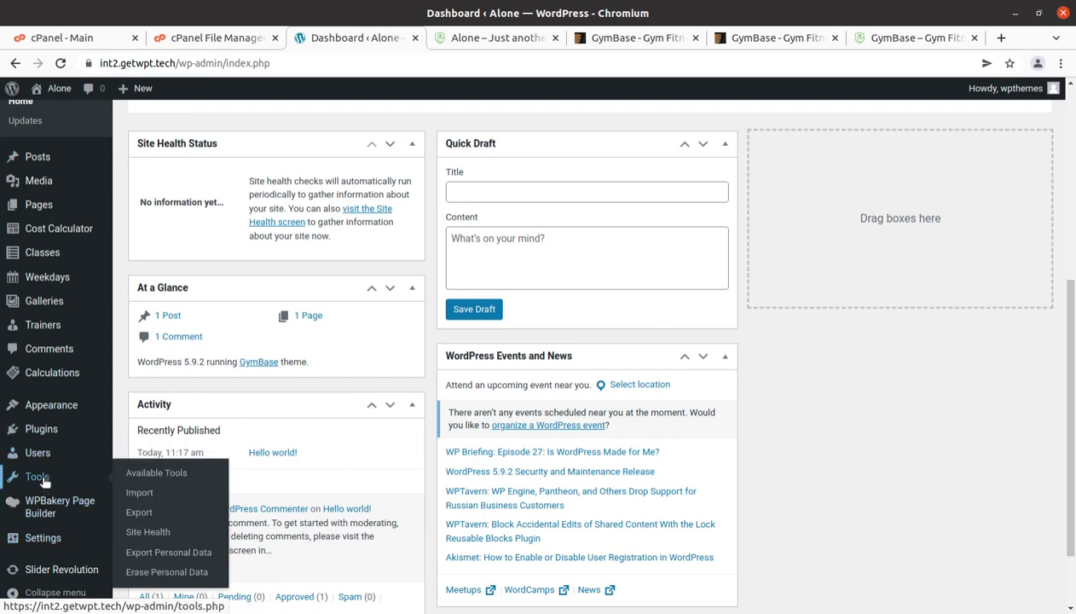
scroll(72, 379, up, 4)
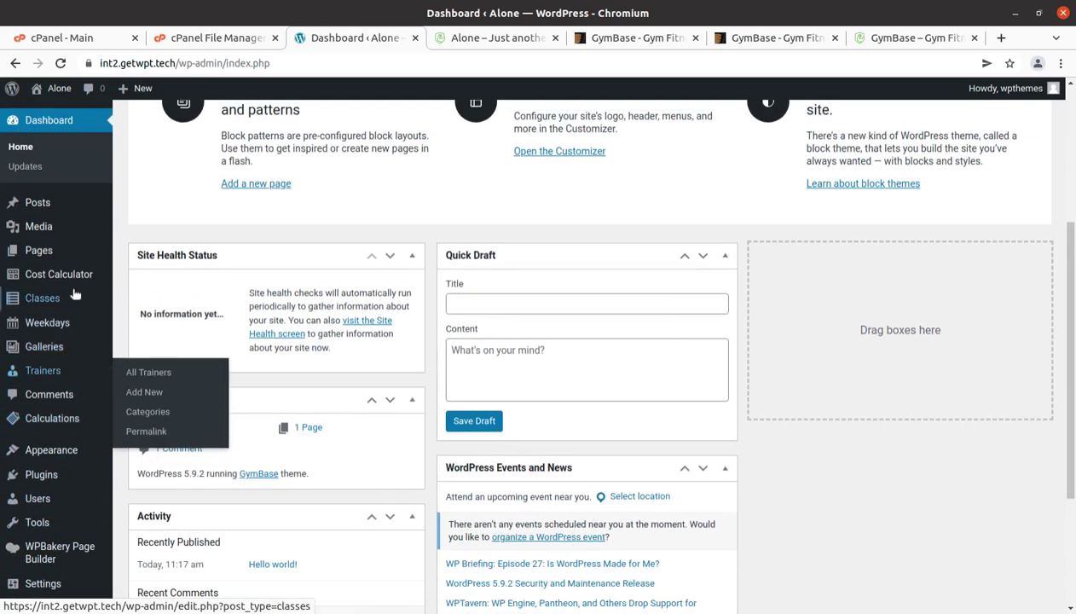
mouse_move(72, 252)
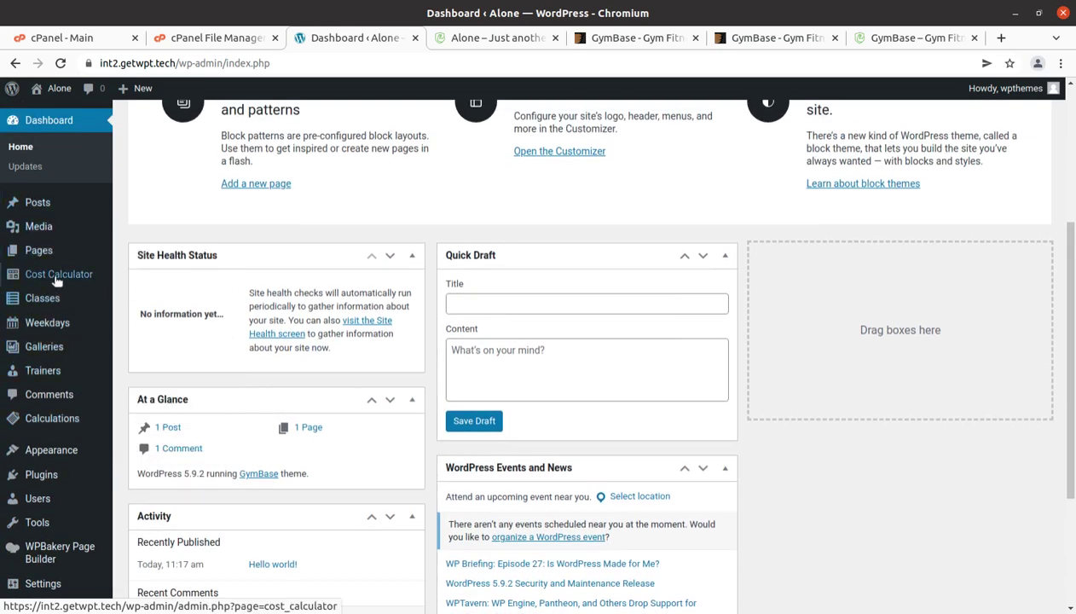
mouse_move(42, 324)
scroll(42, 366, down, 3)
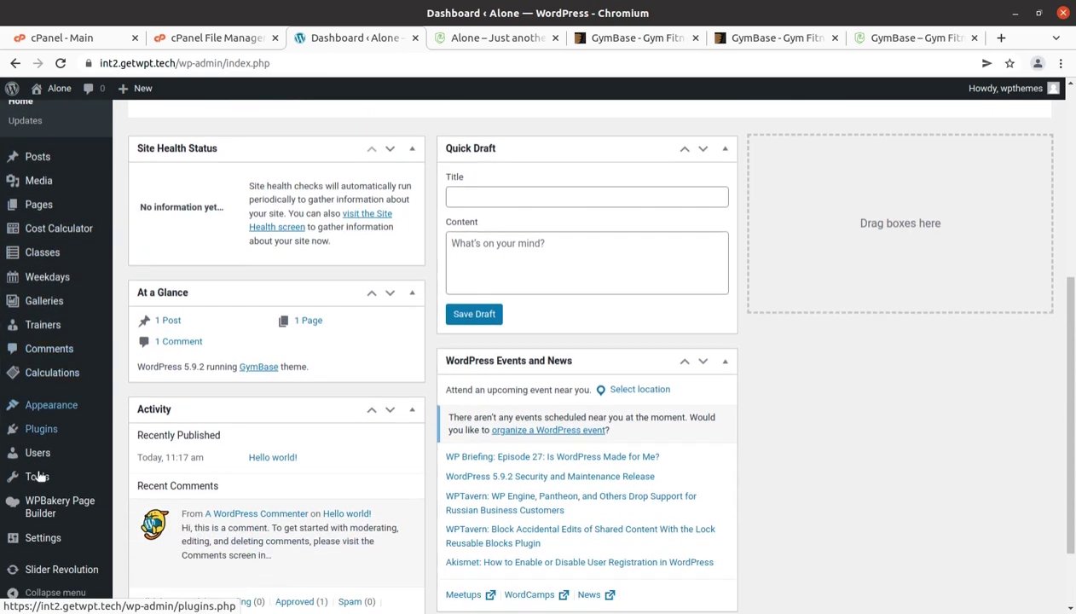
mouse_move(38, 545)
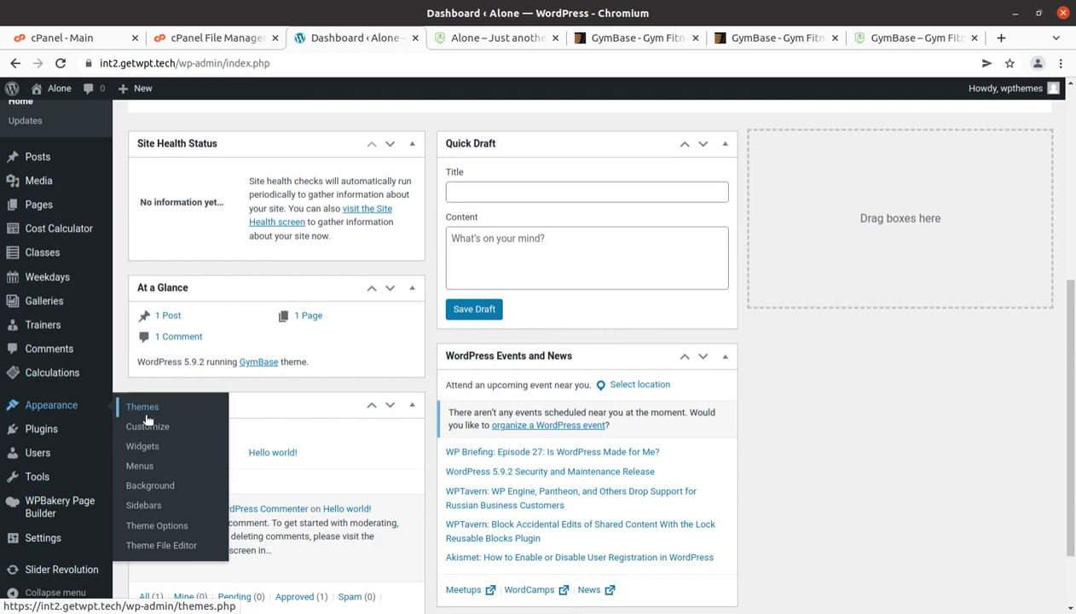
Open the GymBase Theme Options and look through all the Main settings
click(169, 527)
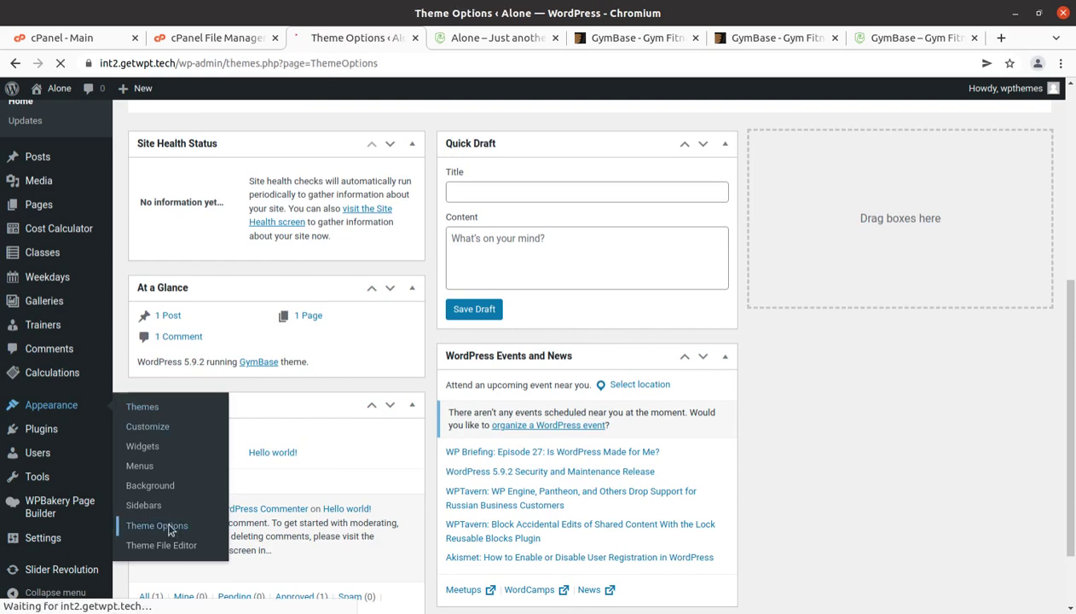
scroll(405, 456, down, 4)
scroll(404, 460, up, 4)
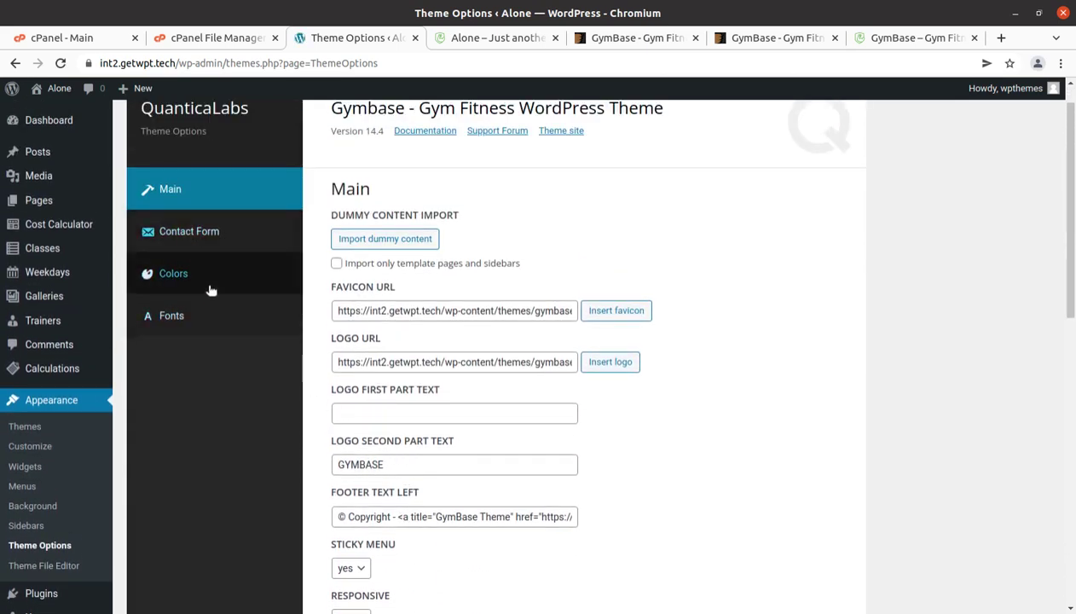
click(177, 208)
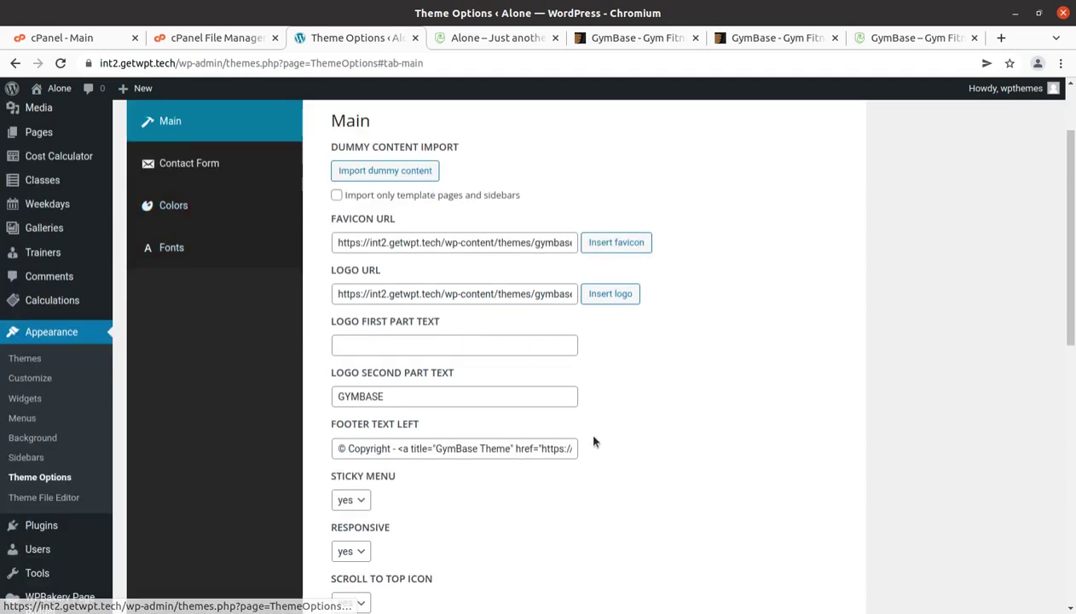
scroll(593, 439, down, 9)
scroll(594, 442, down, 5)
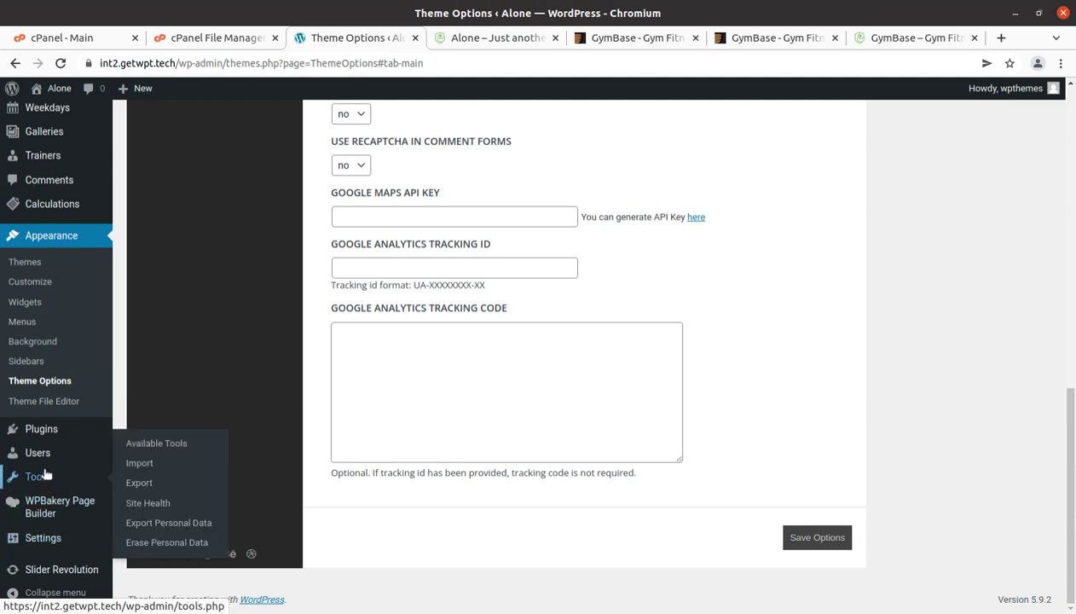
mouse_move(46, 459)
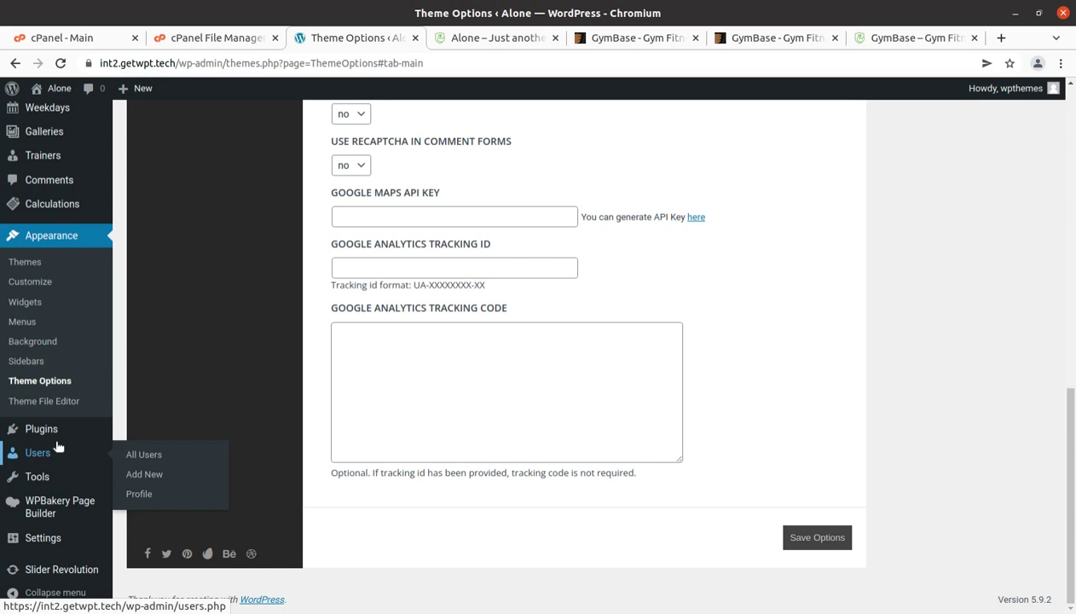
scroll(434, 324, up, 10)
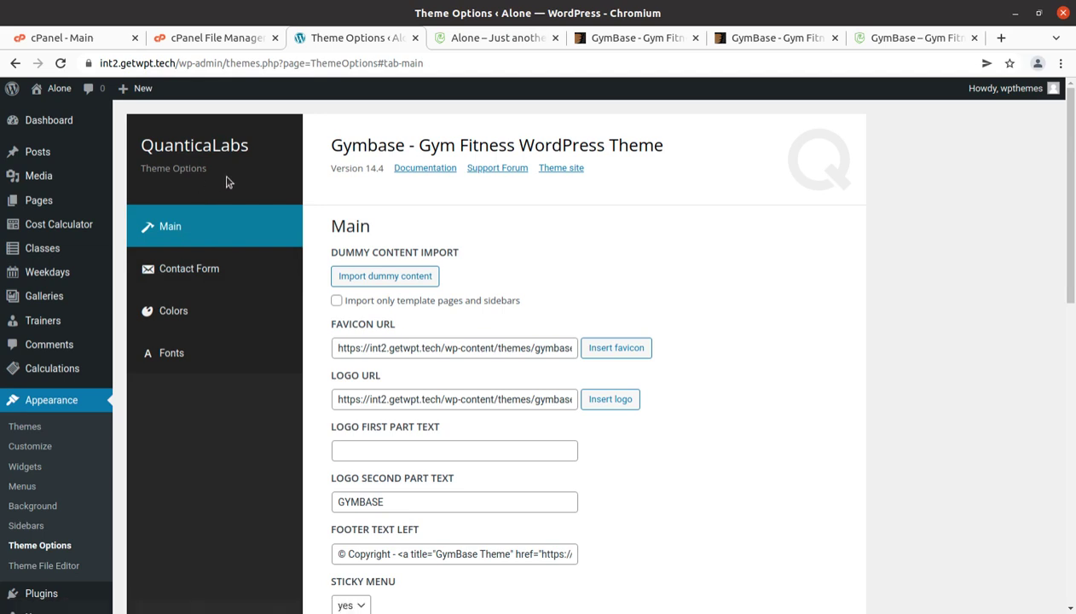
Import the theme's full dummy content from the Main theme options and confirm the import
scroll(51, 400, down, 1)
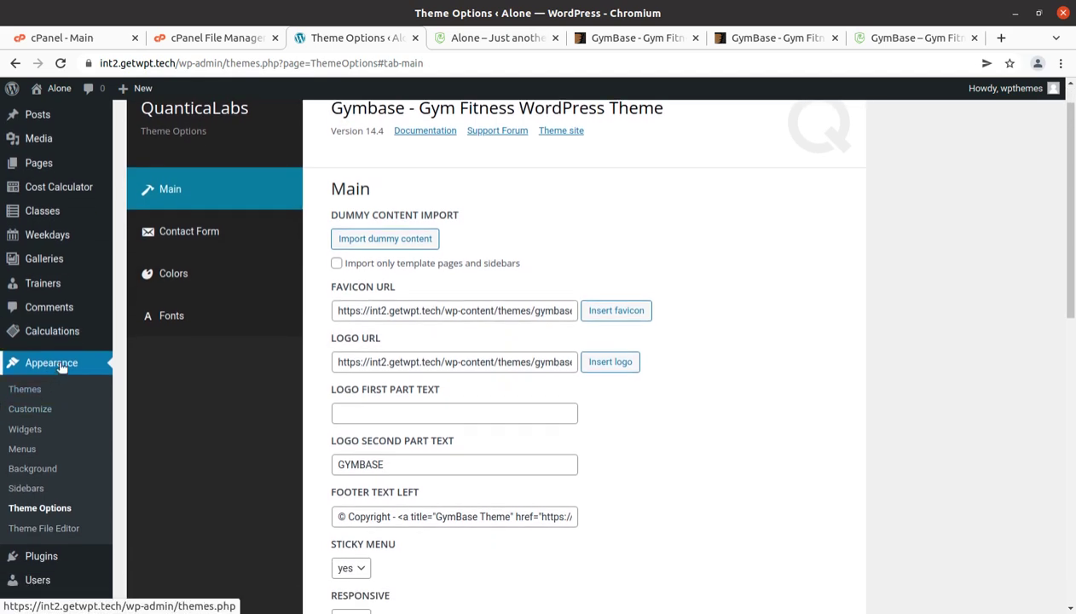
scroll(180, 390, up, 1)
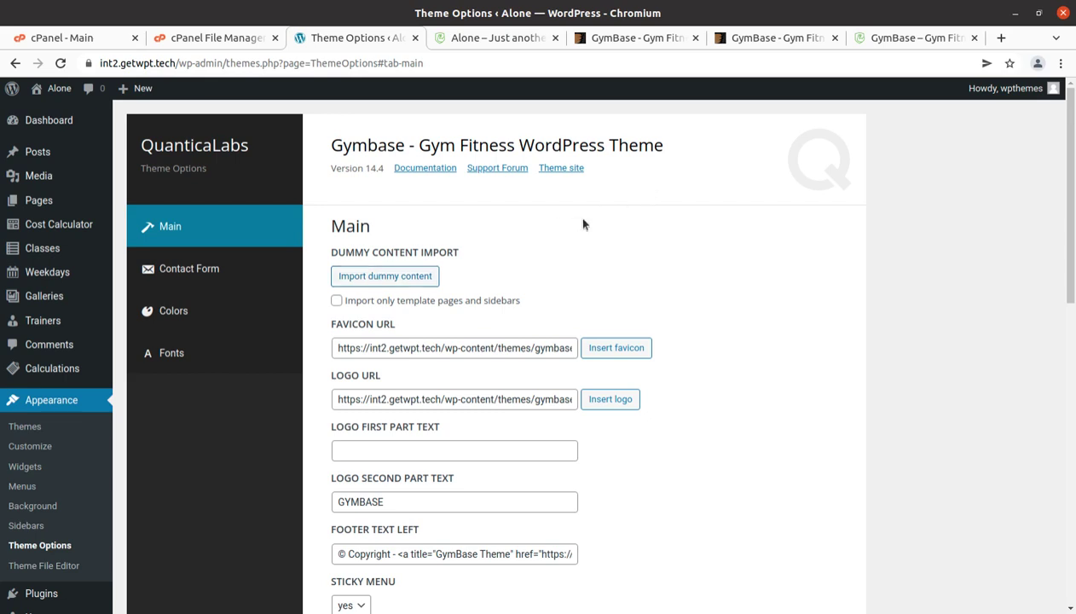
click(356, 280)
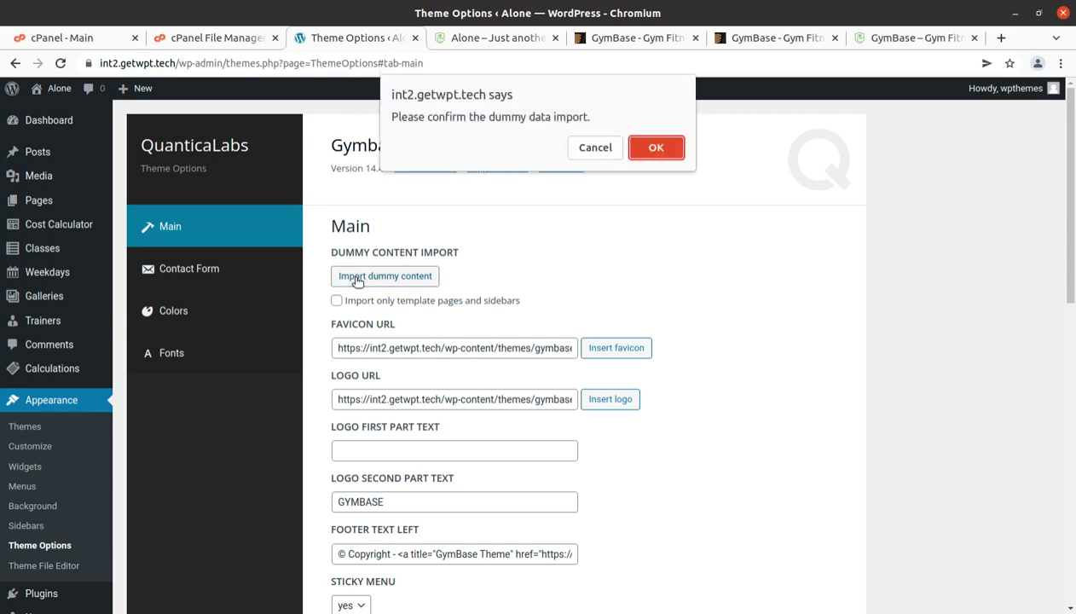
click(655, 147)
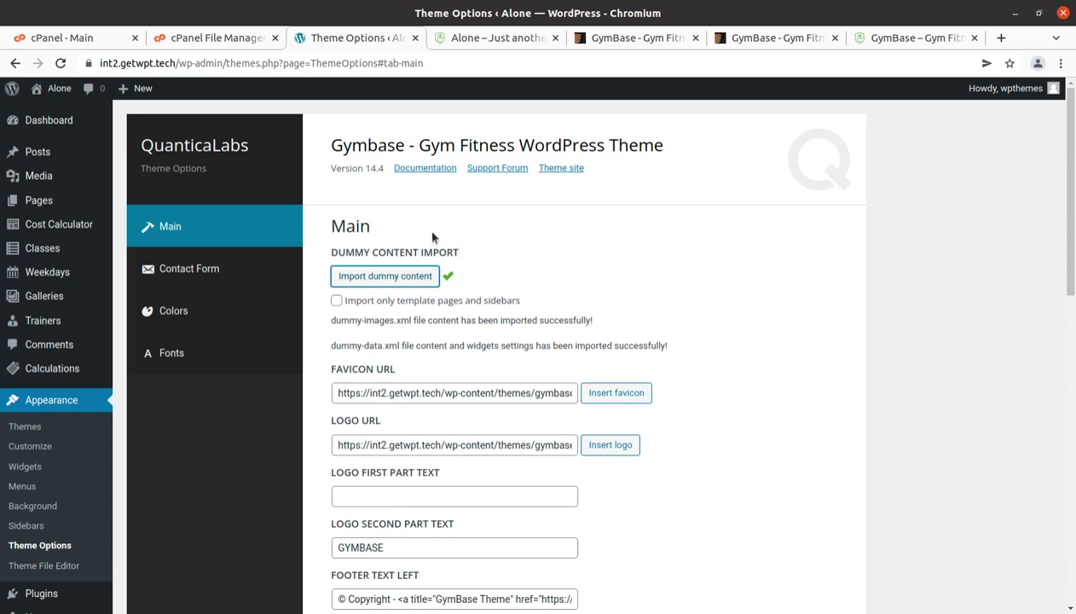
Open the list of all pages in a new tab and look through the imported pages
mouse_move(31, 203)
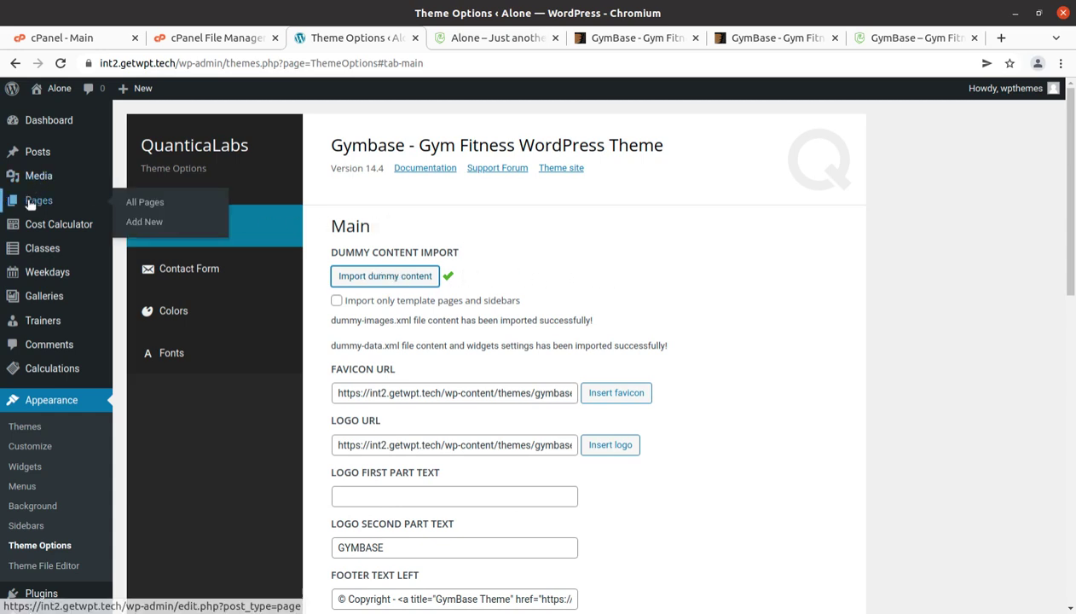
middle_click(157, 202)
click(428, 42)
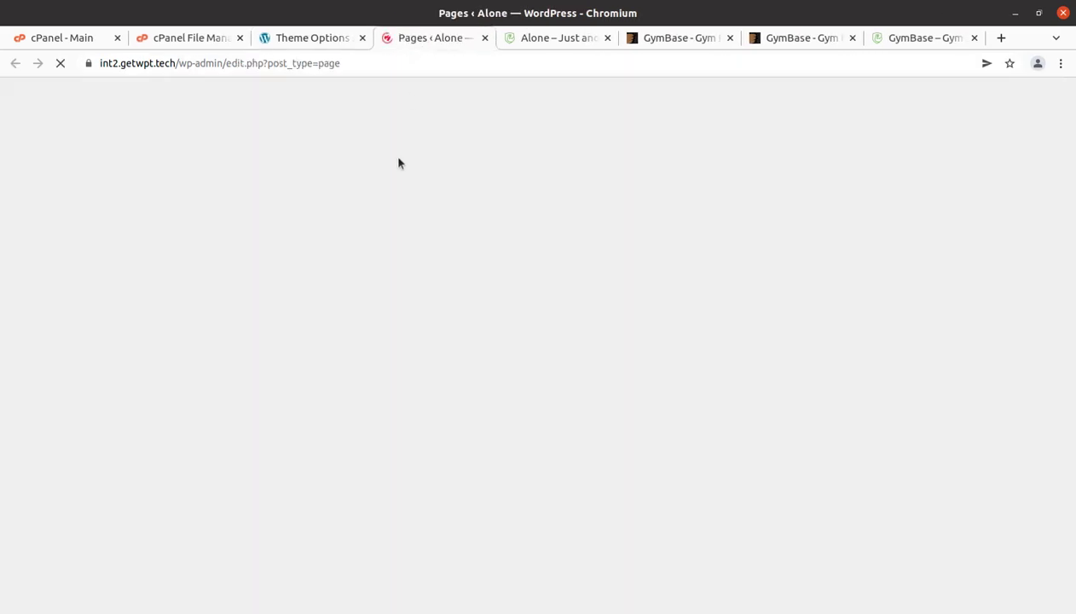
scroll(373, 260, down, 5)
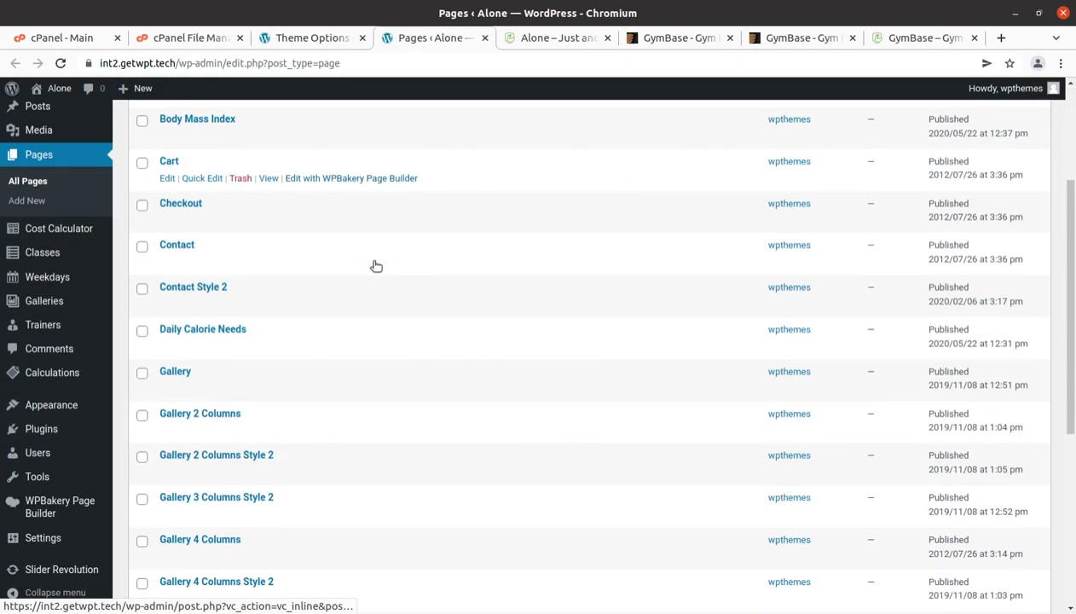
scroll(374, 266, down, 3)
scroll(374, 266, up, 10)
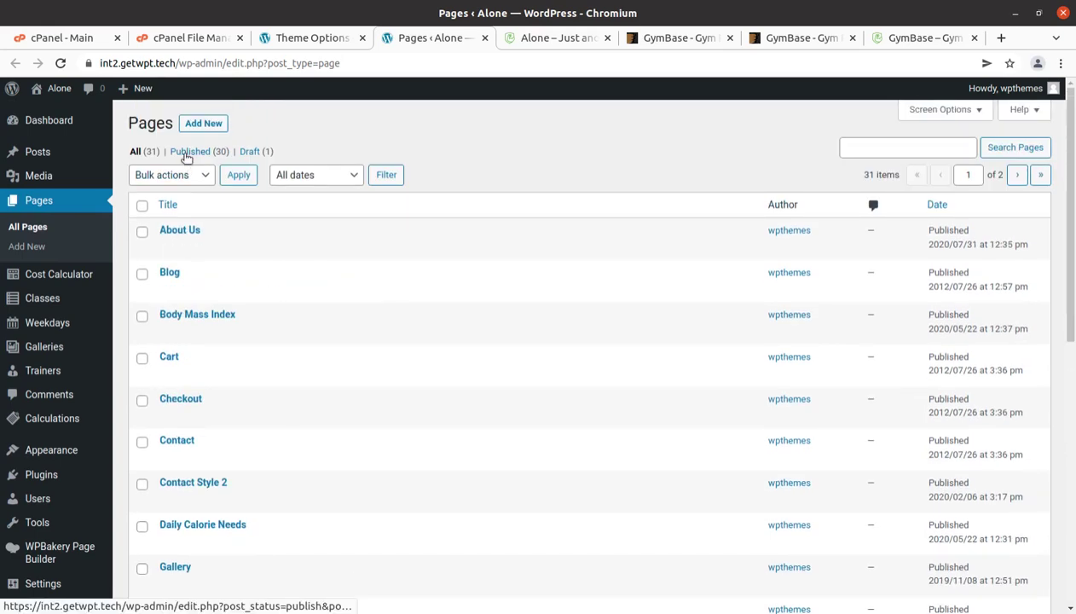
scroll(186, 158, down, 7)
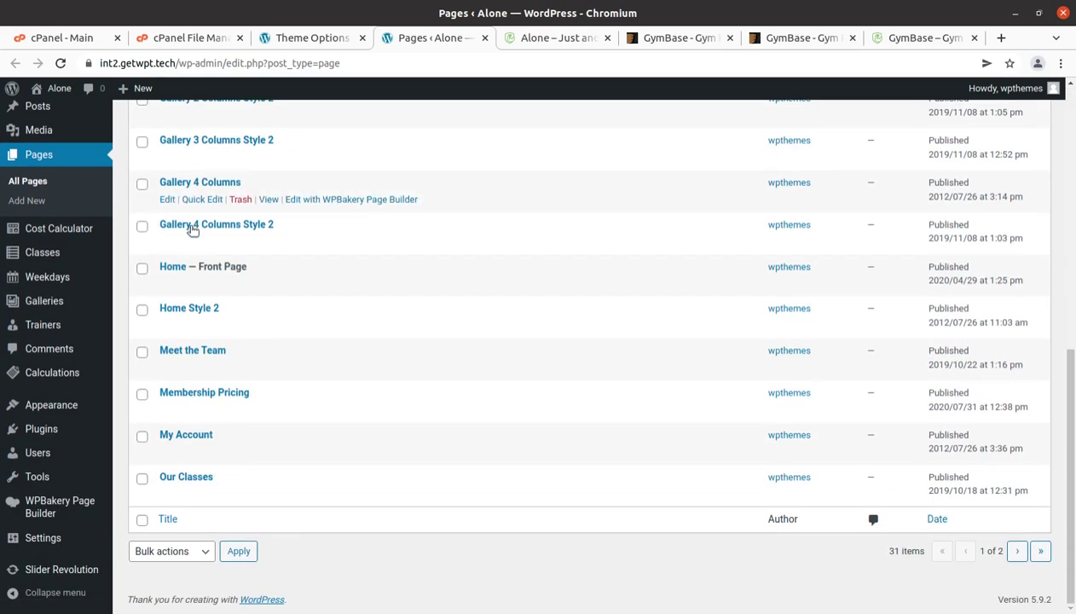
View the Home front page from the pages list and examine its imported sections down to the team area
click(267, 284)
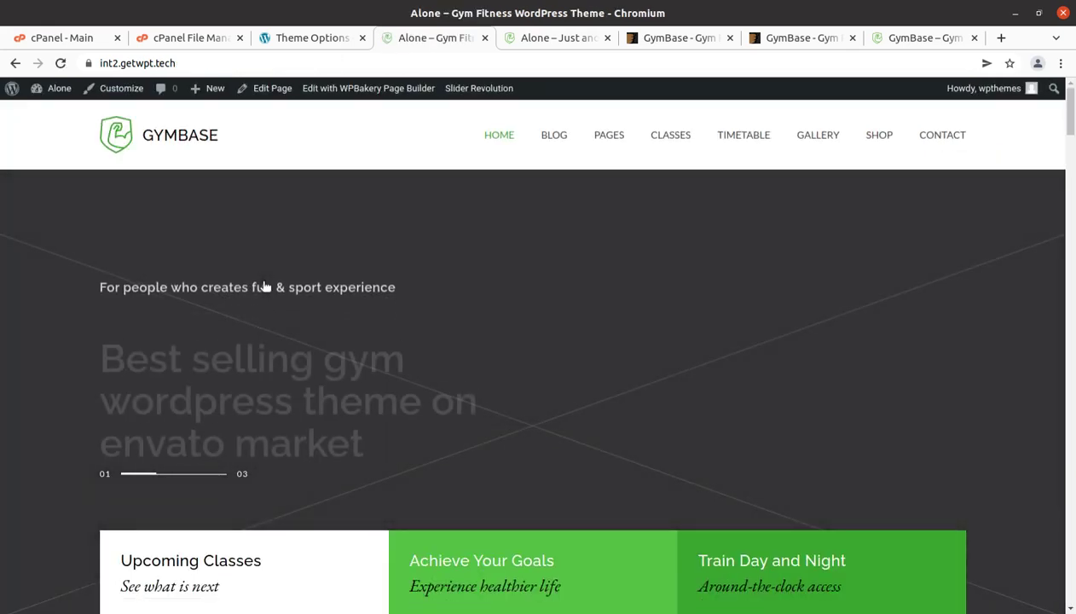
scroll(617, 291, down, 3)
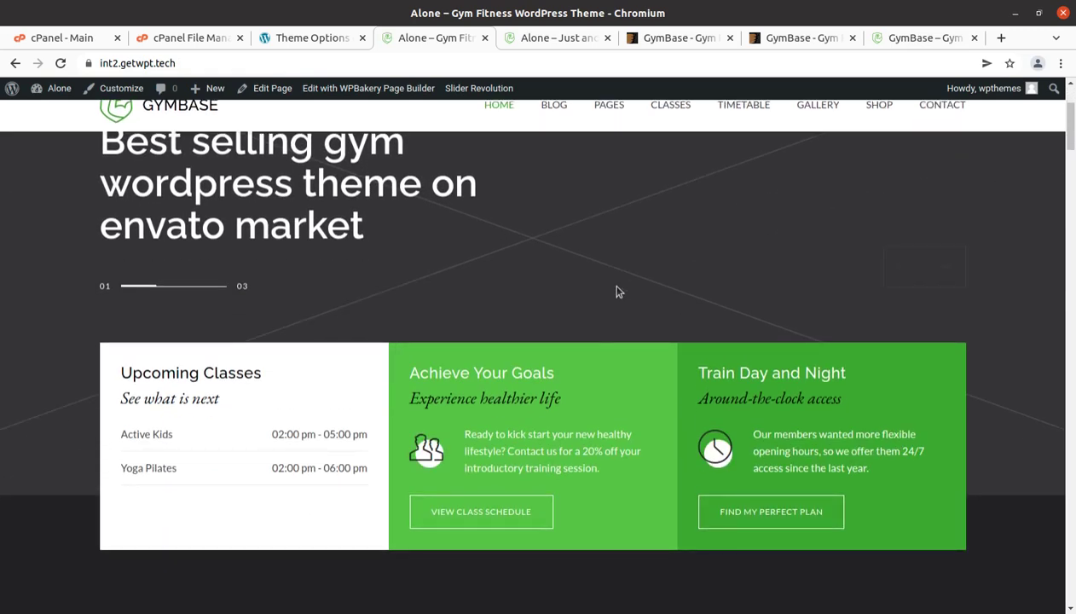
scroll(618, 292, up, 3)
scroll(617, 291, down, 6)
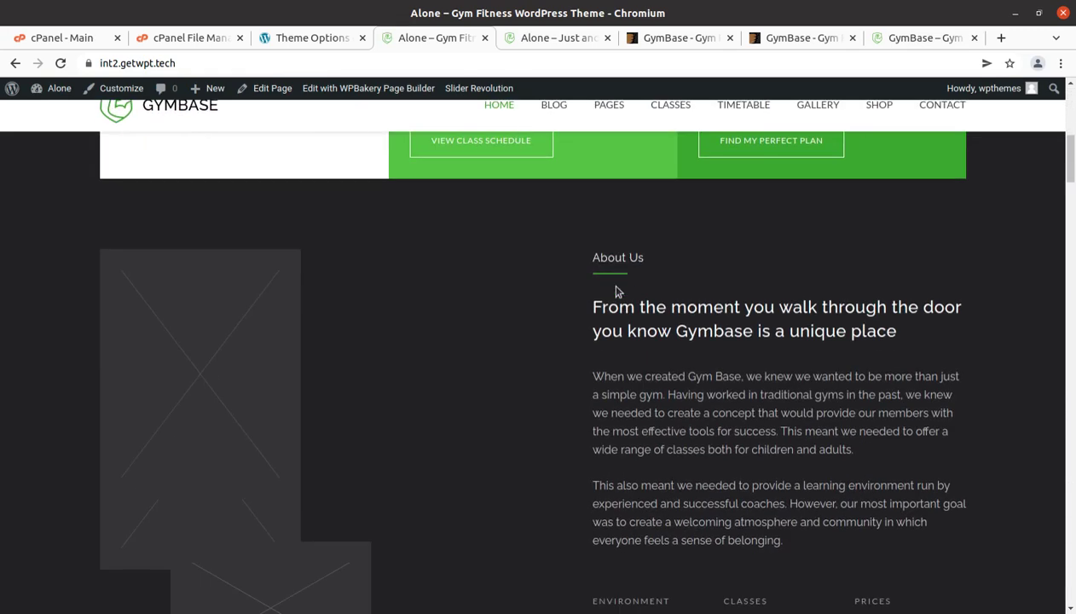
scroll(246, 300, down, 6)
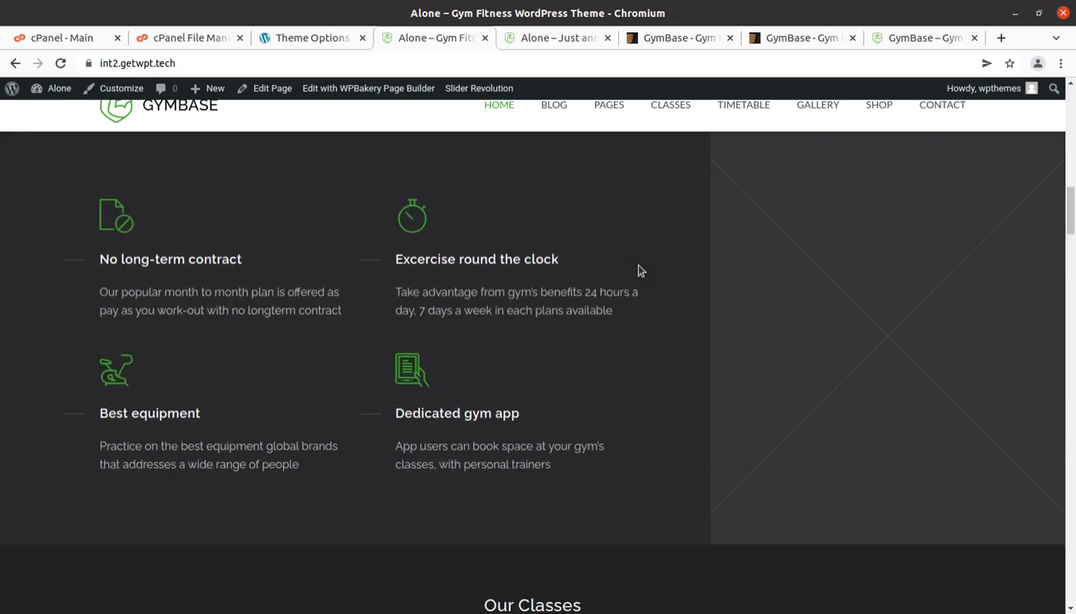
scroll(639, 270, down, 6)
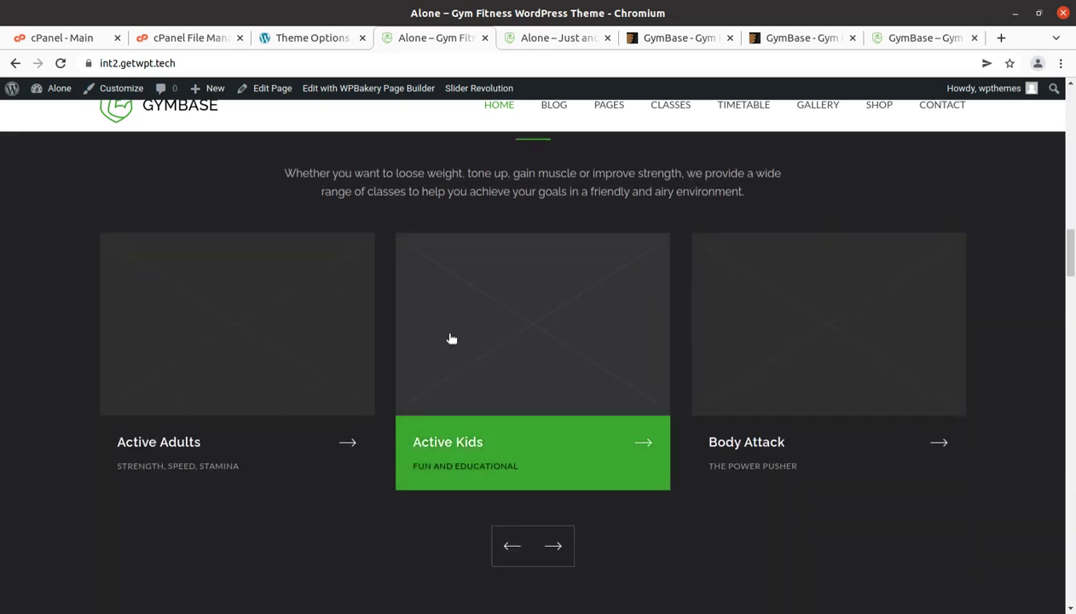
scroll(756, 372, down, 3)
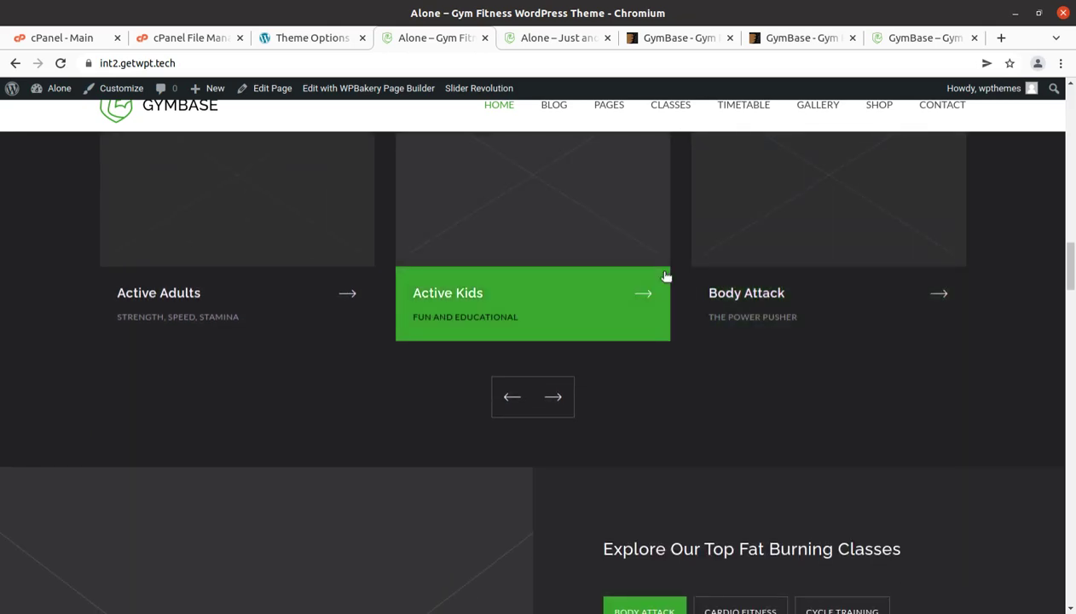
scroll(665, 275, down, 5)
scroll(367, 331, down, 2)
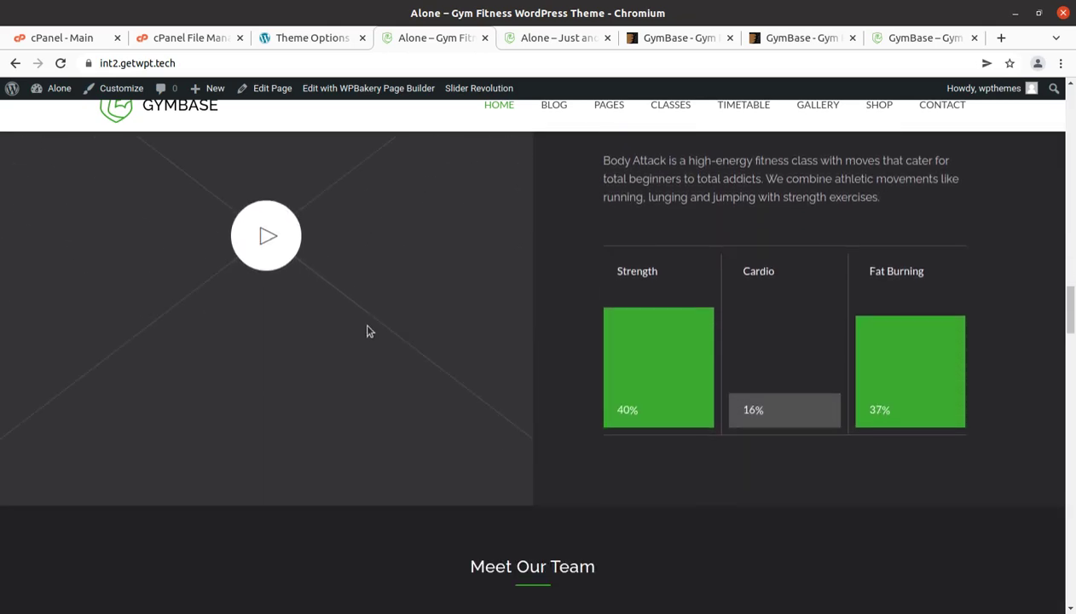
scroll(366, 331, up, 7)
scroll(367, 331, up, 5)
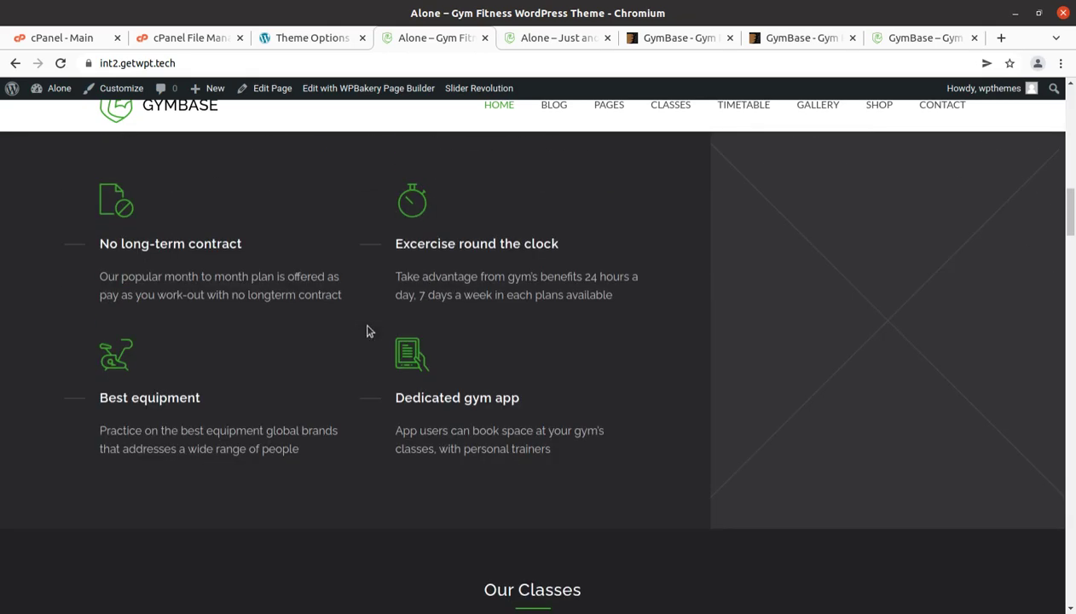
Open the site's About Us page, look through it, and compare it with the front end tab opened before the import
mouse_move(608, 109)
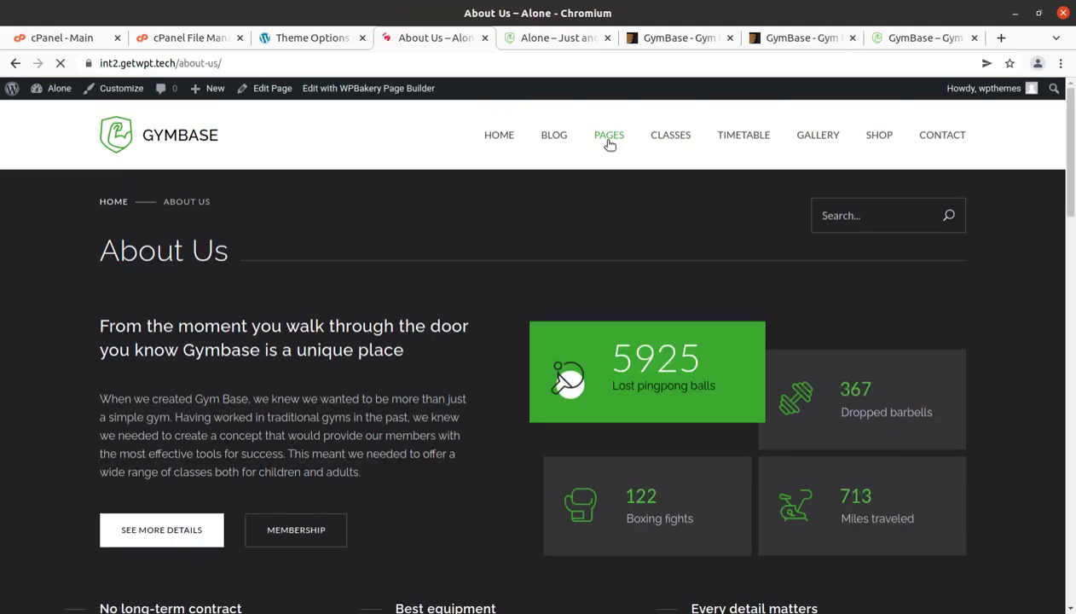
scroll(368, 317, down, 4)
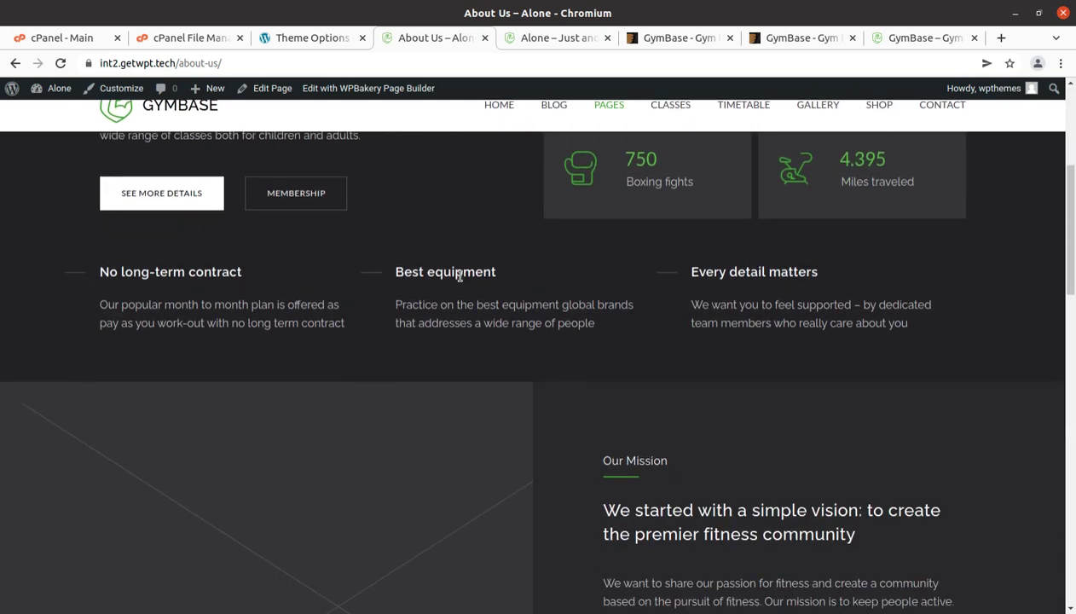
click(563, 39)
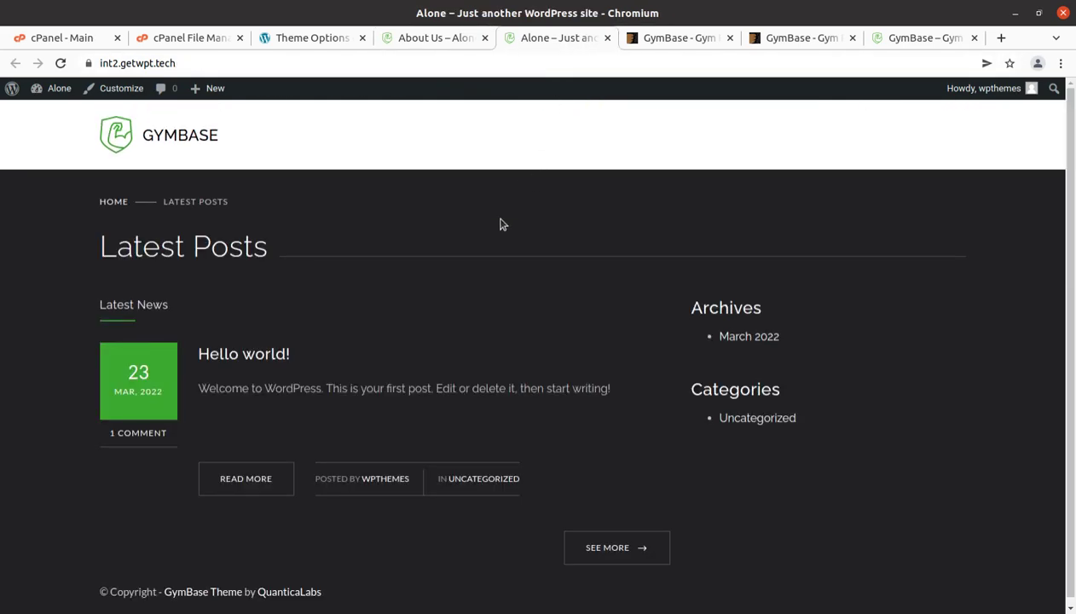
Close the tab with the old Latest Posts front page and look through the GymBase demo's home page in the ThemeForest preview
click(606, 37)
click(644, 39)
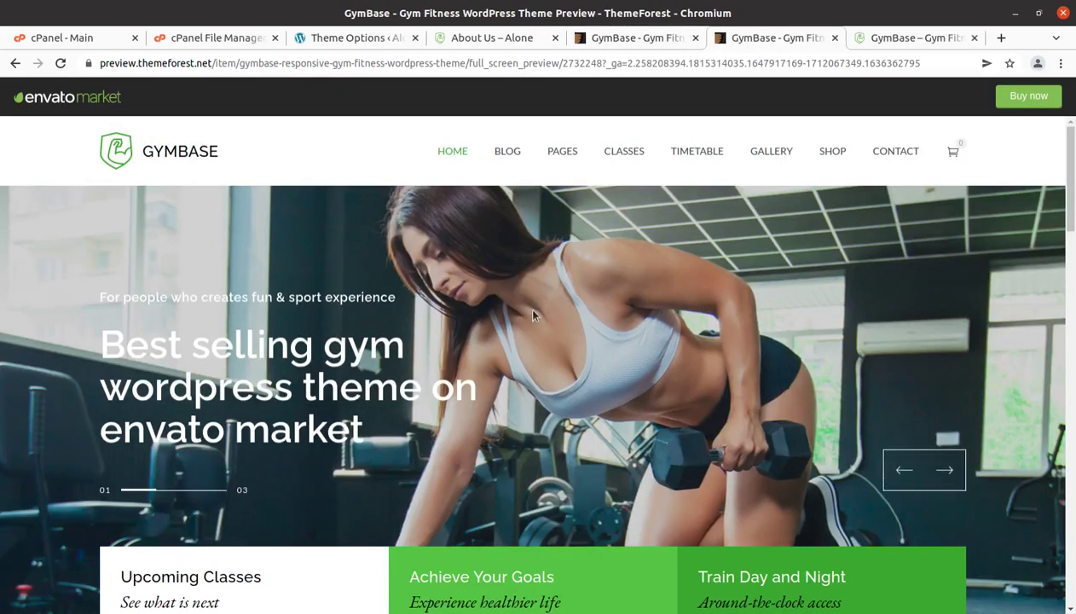
scroll(524, 305, down, 4)
scroll(525, 305, up, 4)
scroll(569, 358, down, 2)
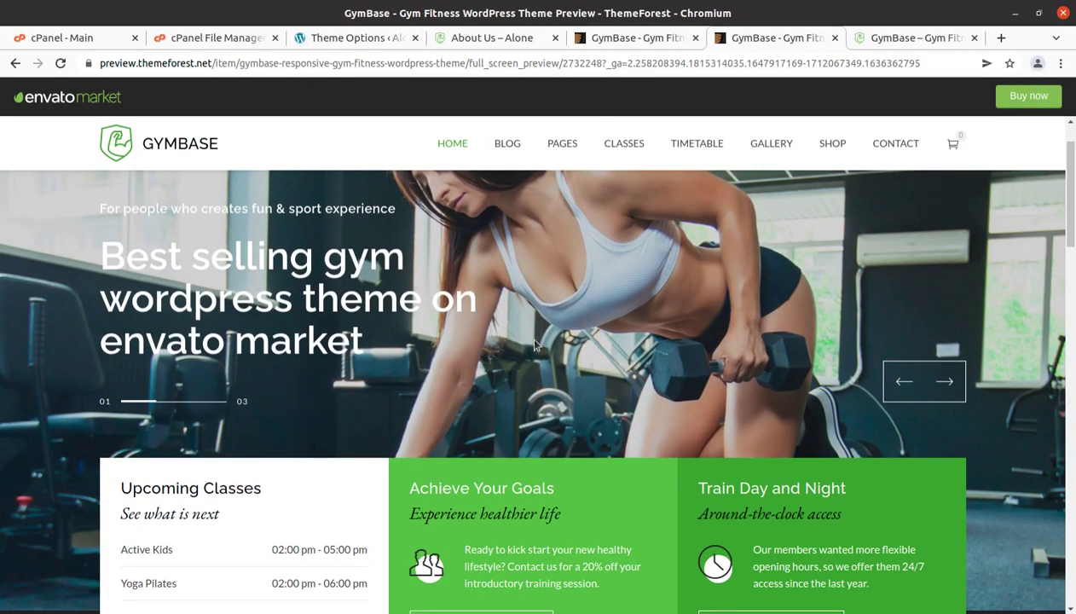
scroll(489, 324, down, 5)
scroll(488, 324, down, 7)
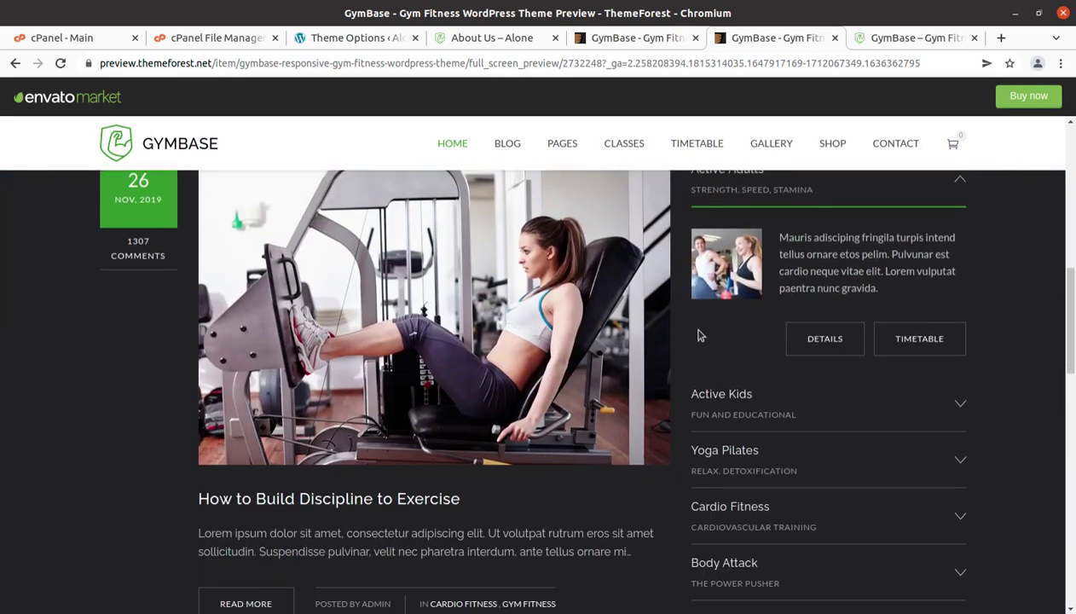
scroll(489, 320, down, 1)
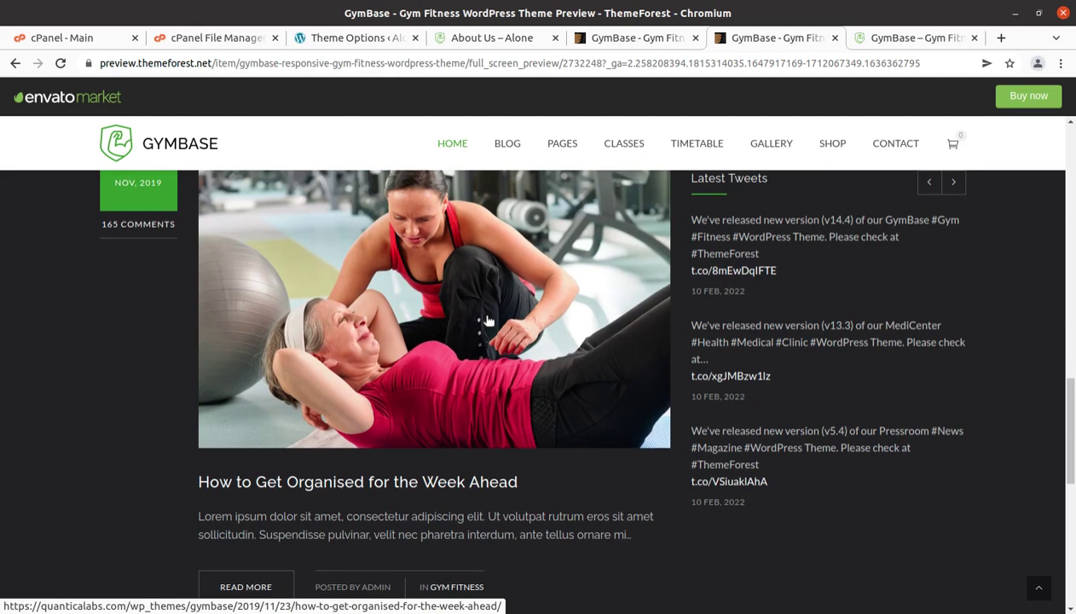
scroll(488, 320, down, 5)
scroll(422, 299, down, 4)
scroll(427, 305, down, 2)
scroll(575, 339, up, 3)
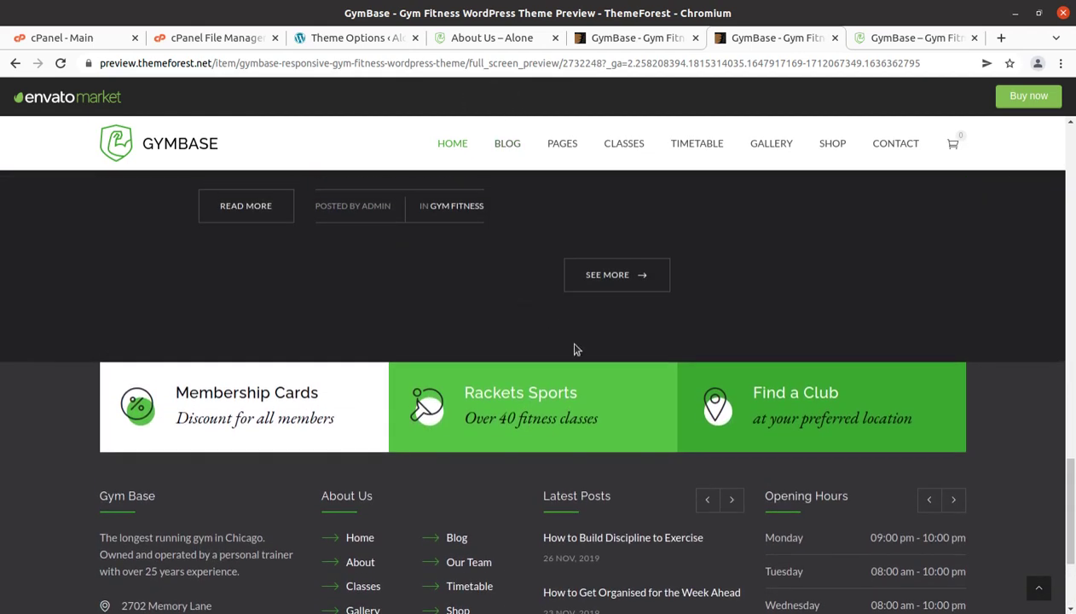
scroll(604, 391, up, 7)
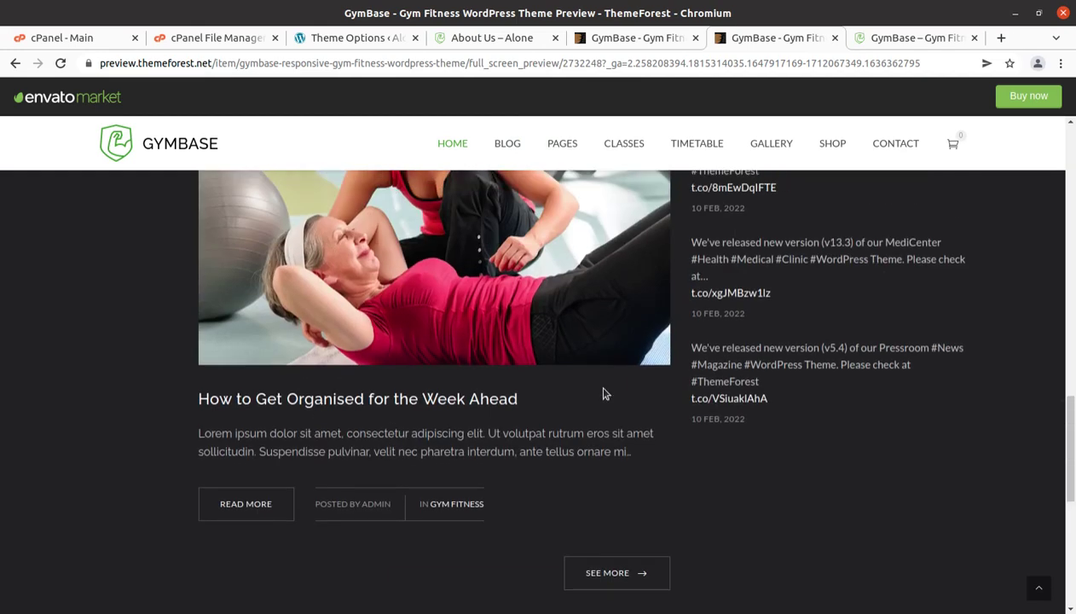
Return to the site's About Us tab and open the site's Home page from there
click(488, 39)
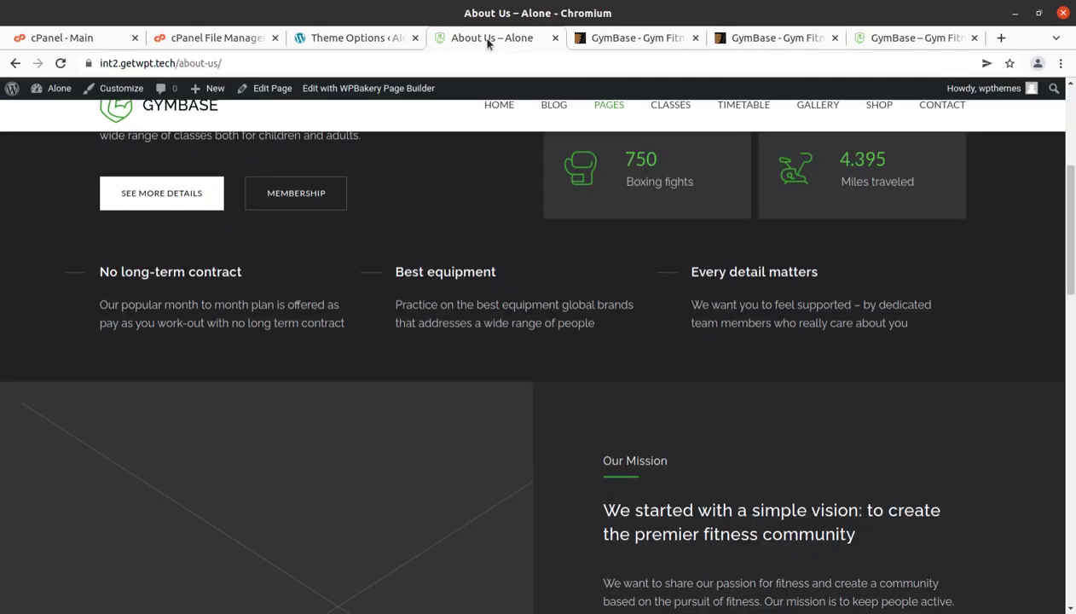
scroll(388, 273, up, 4)
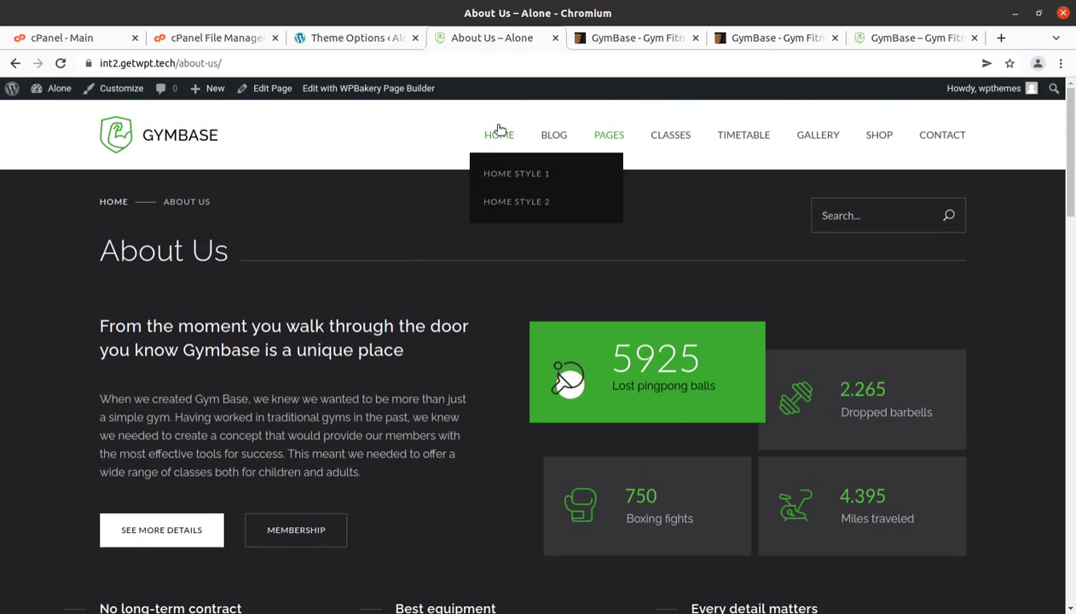
click(500, 129)
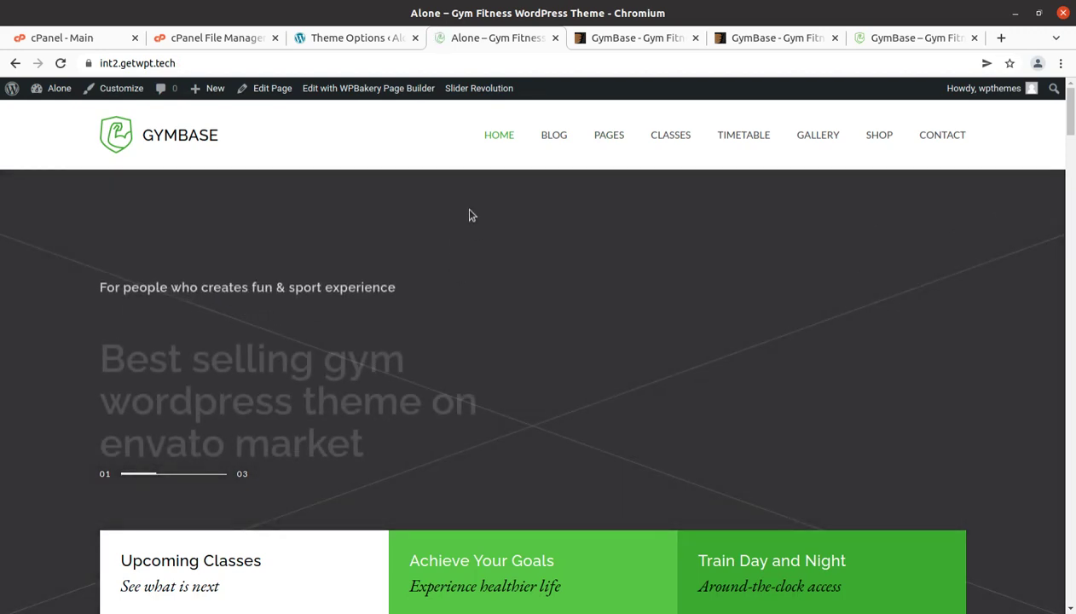
Open the site's Home Style 2 page and look through its slider, blog posts and sidebar sections
mouse_move(504, 138)
click(507, 211)
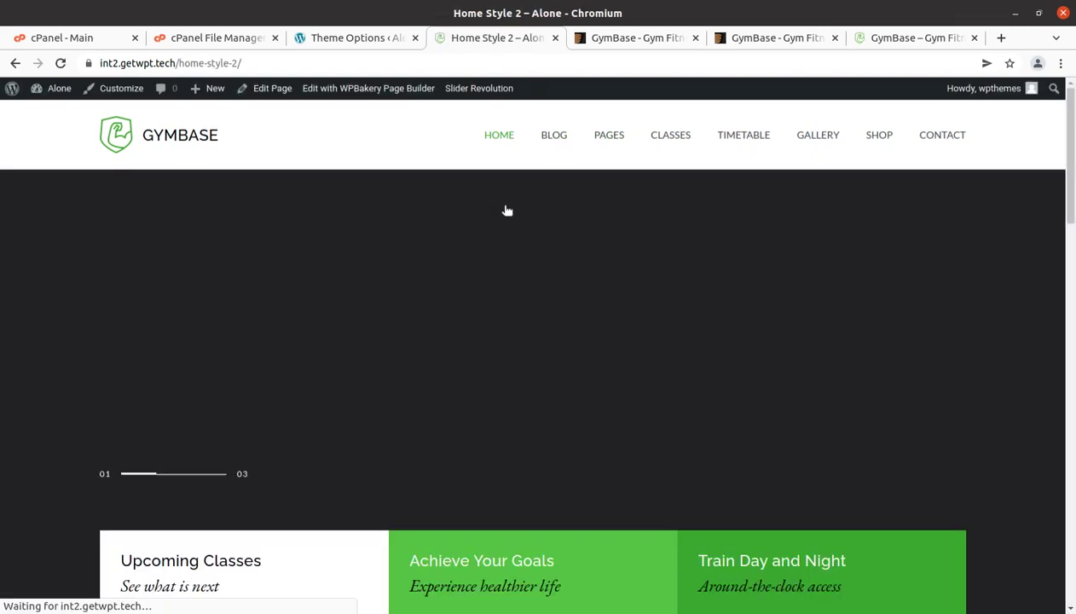
scroll(505, 213, down, 5)
scroll(297, 314, down, 3)
scroll(297, 315, down, 2)
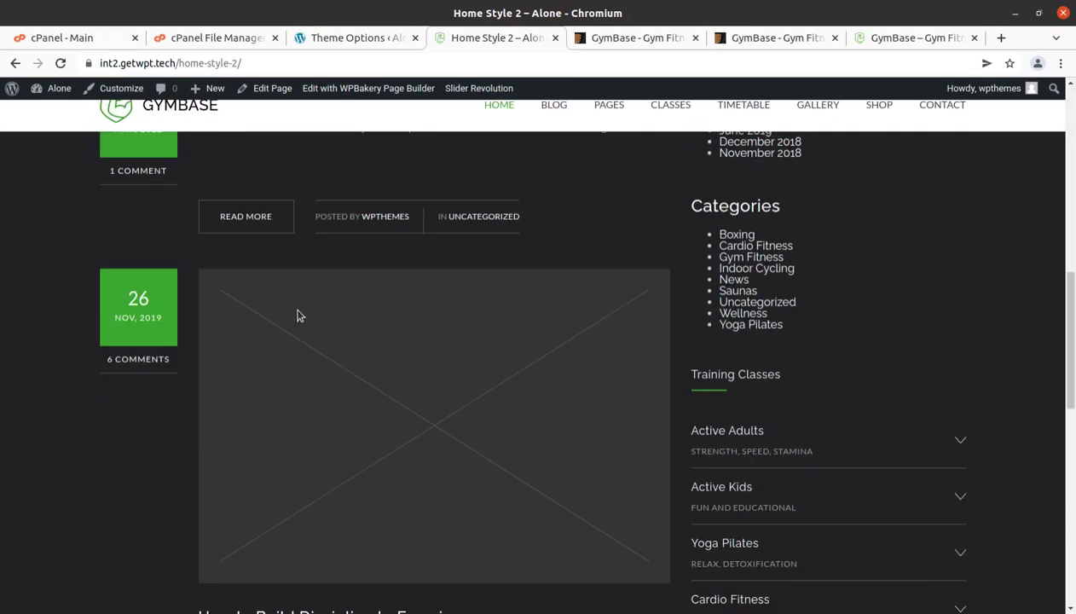
scroll(300, 314, up, 8)
scroll(391, 311, down, 1)
scroll(390, 310, up, 3)
scroll(537, 188, up, 1)
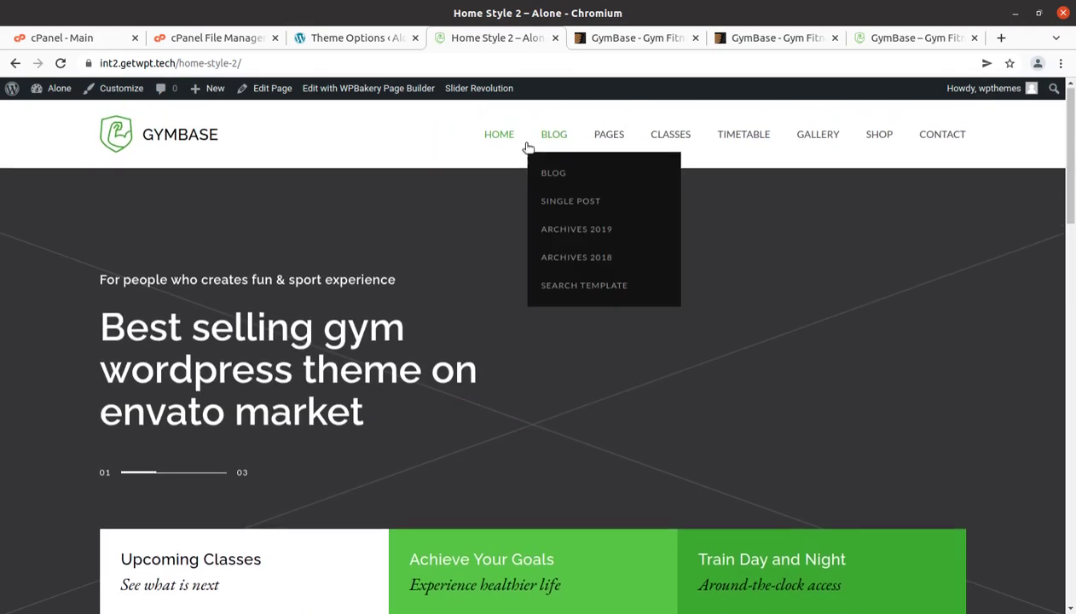
Open the Home Style 1 page and check the entries under Pages and Timetable in the site's navigation
mouse_move(499, 135)
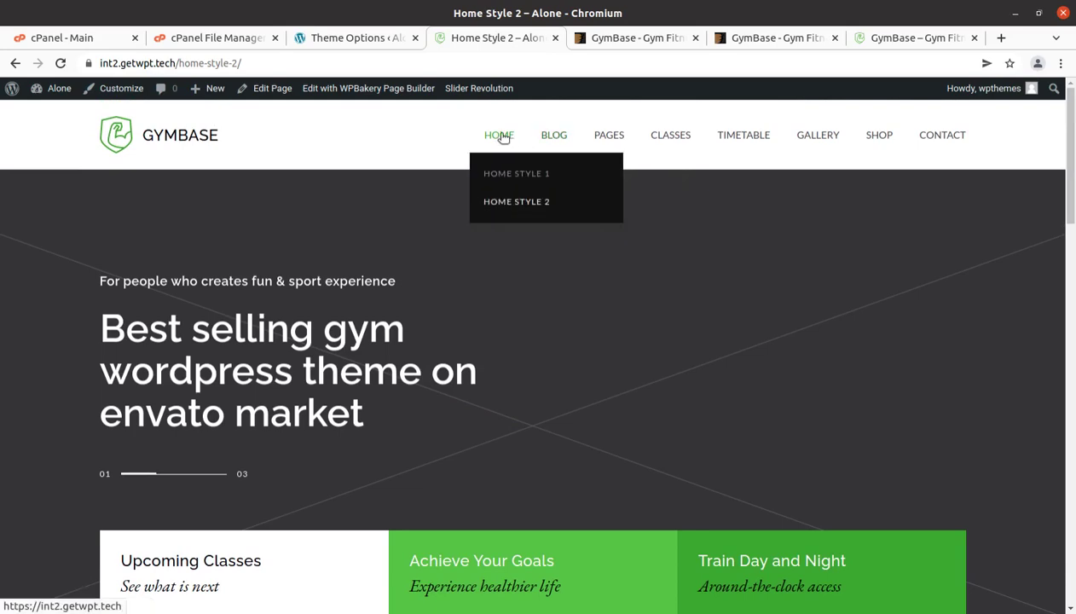
click(503, 180)
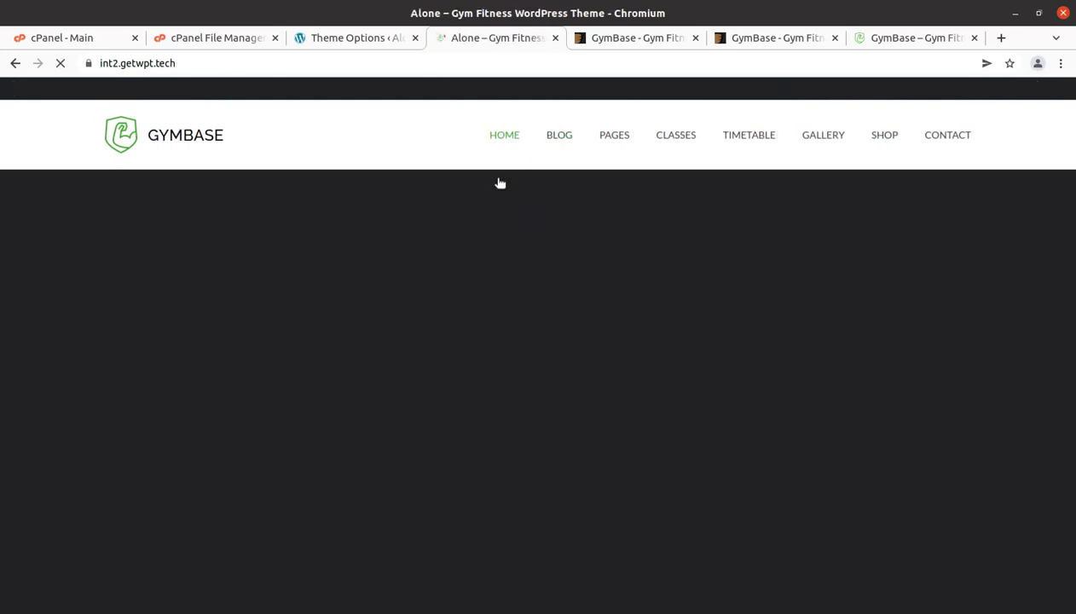
mouse_move(596, 142)
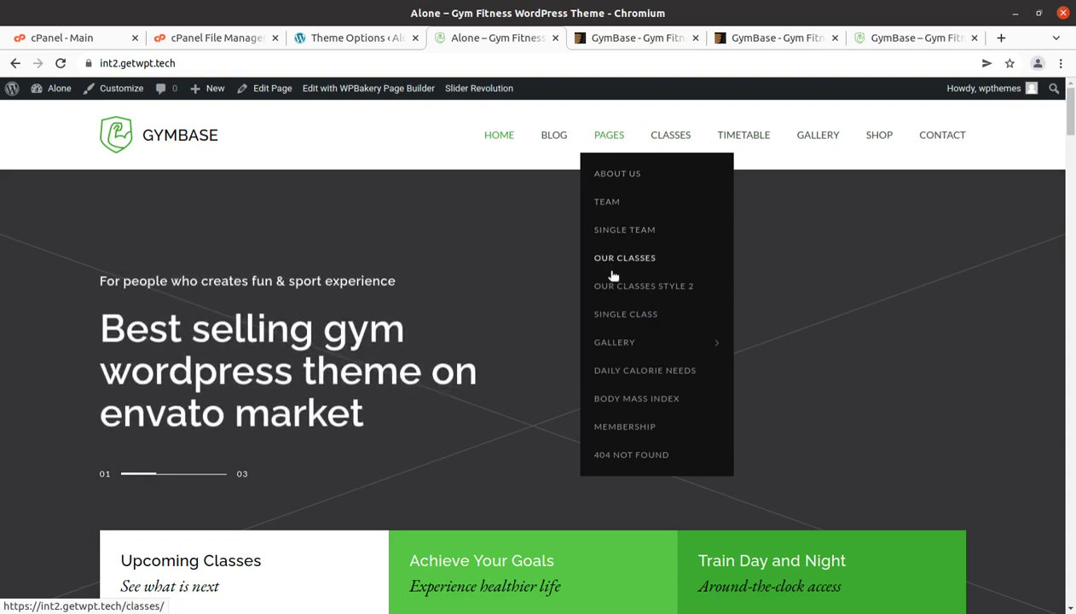
mouse_move(705, 146)
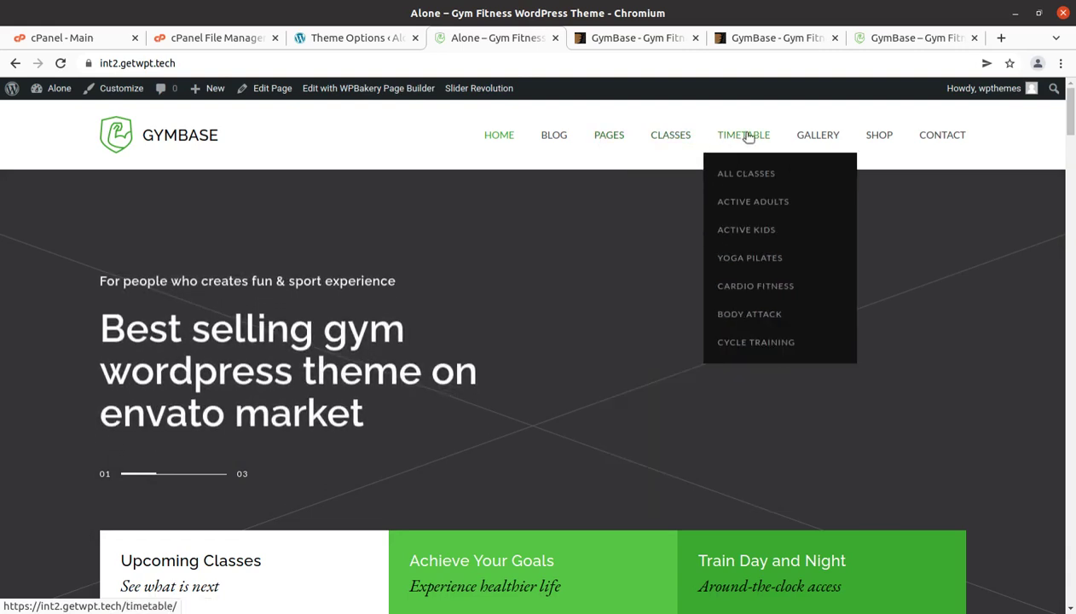
Follow the All Classes timetable link and look through the weekly class schedule it leads to
click(744, 175)
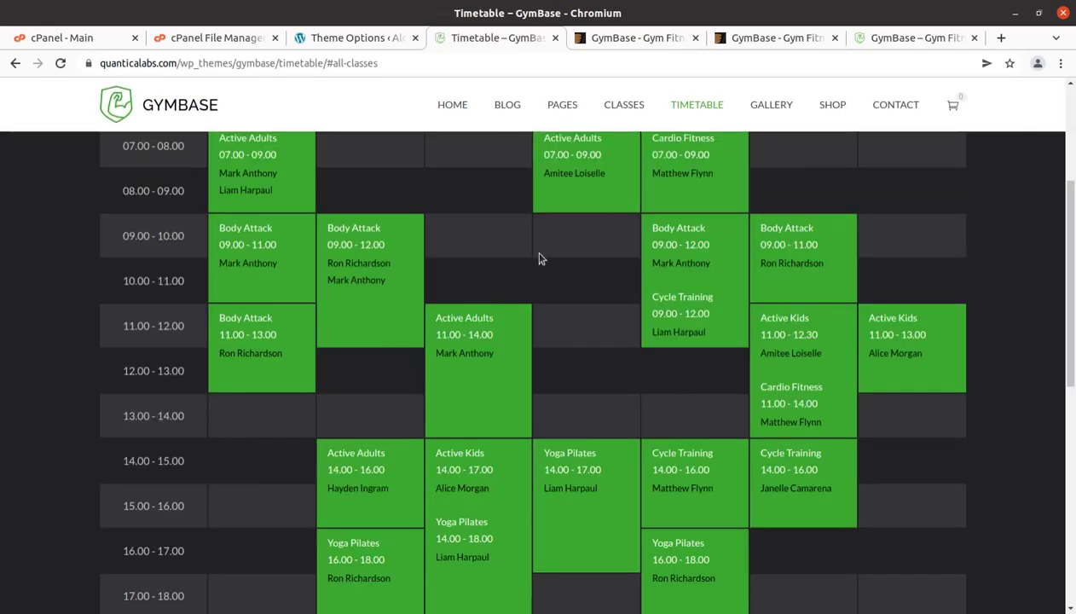
scroll(96, 271, up, 3)
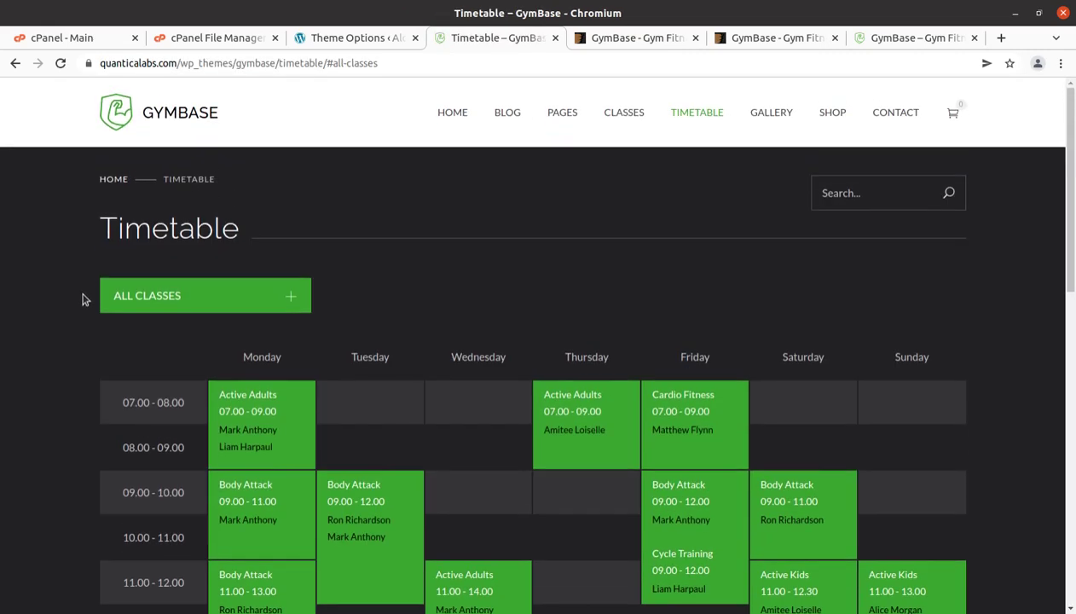
scroll(84, 299, down, 3)
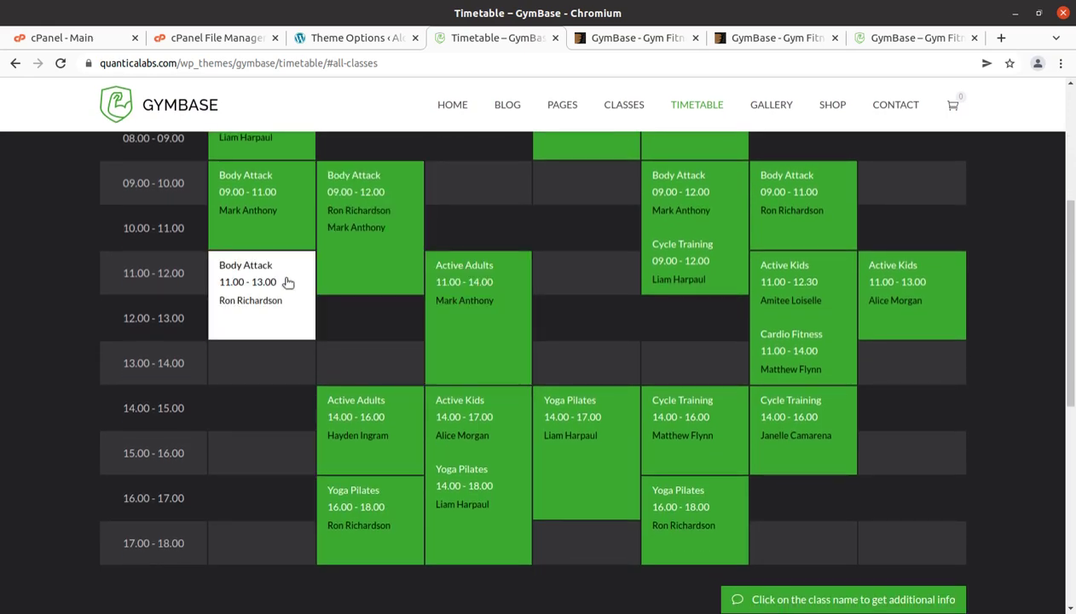
scroll(617, 294, up, 3)
Show the Yoga Pilates classes in the demo timetable and look through that schedule
mouse_move(697, 104)
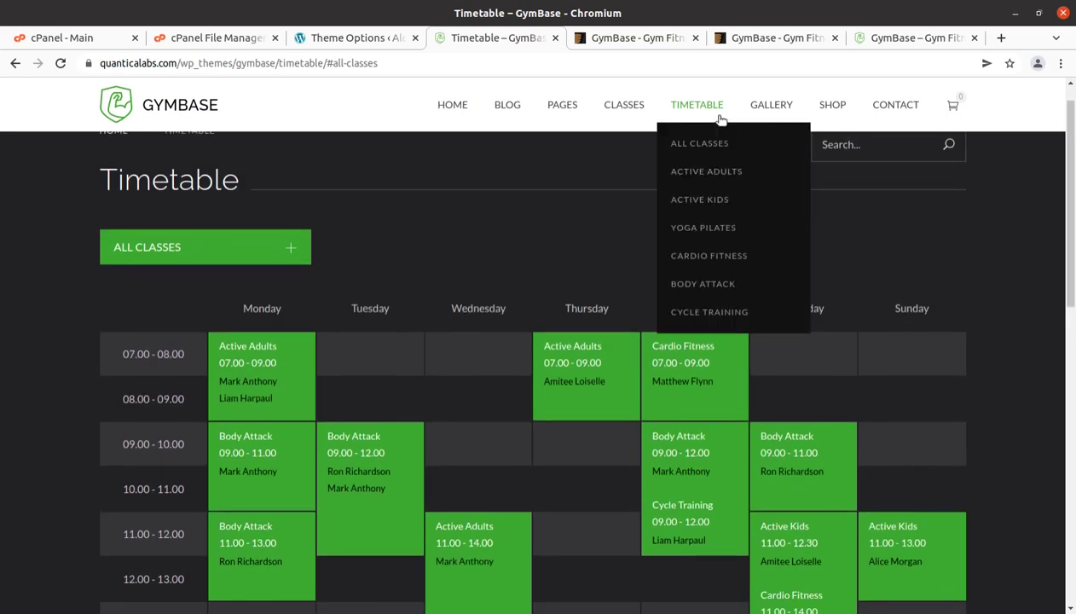
click(697, 228)
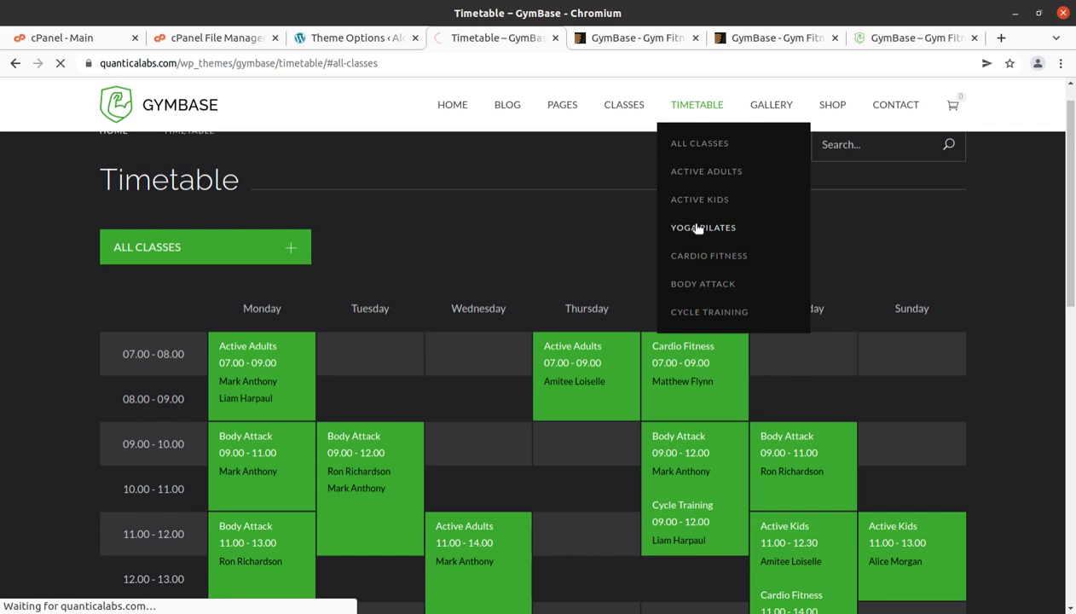
scroll(698, 228, down, 6)
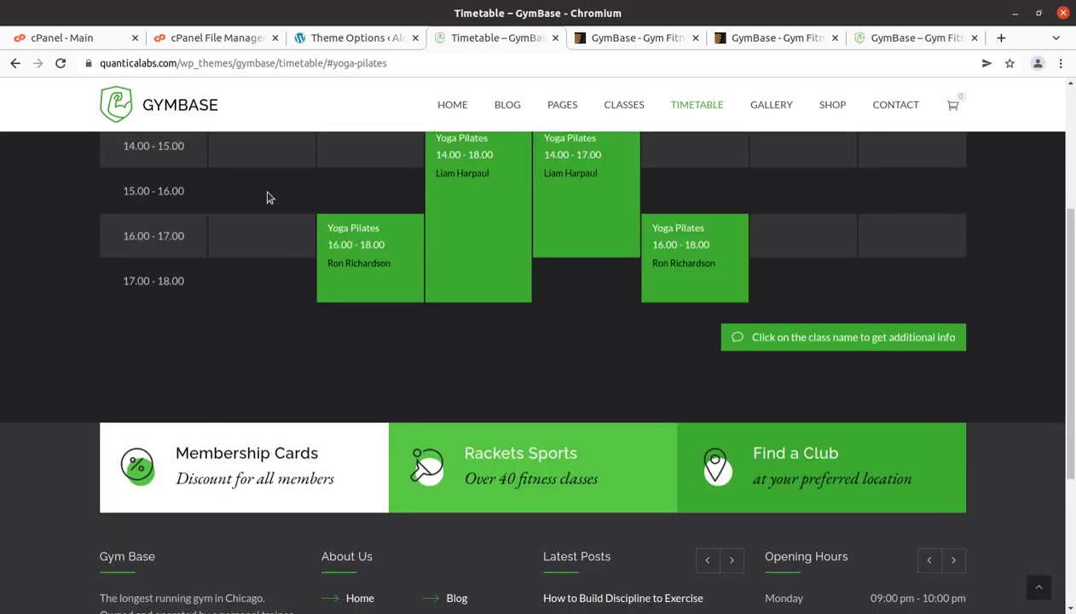
Go back to the site's own home page and check the Classes and Timetable entries in its navigation
click(14, 63)
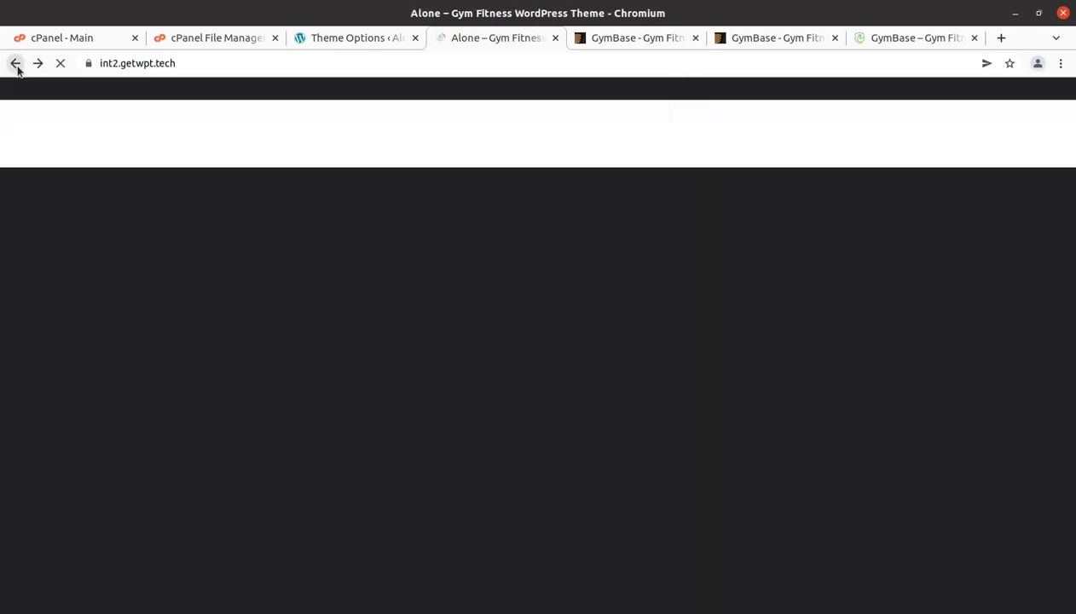
mouse_move(656, 133)
mouse_move(732, 137)
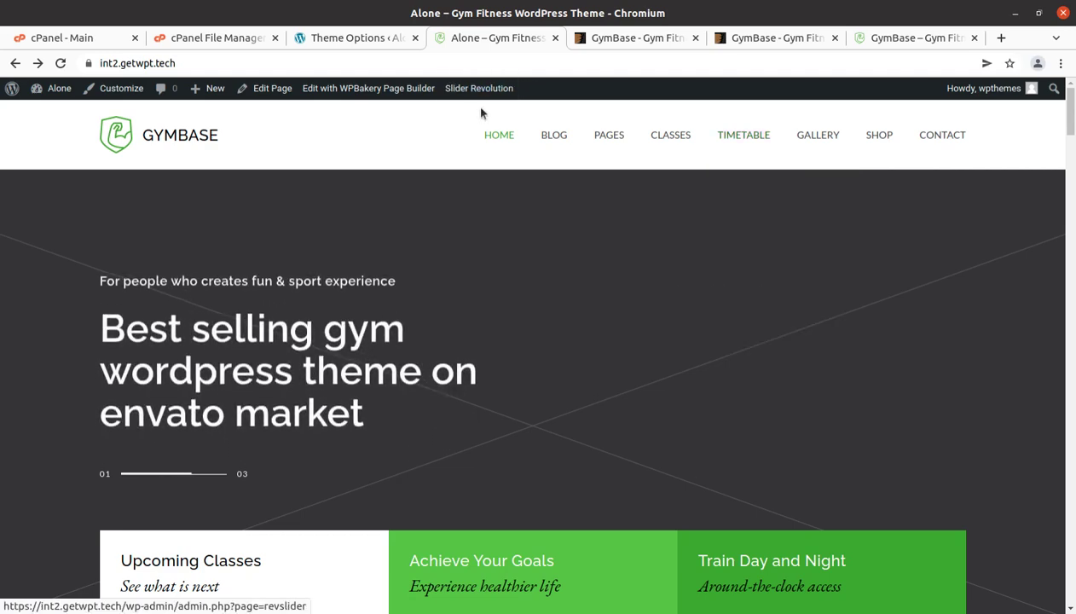
Open the list of all pages in the WordPress admin and view the Timetable page from its second results page
click(348, 43)
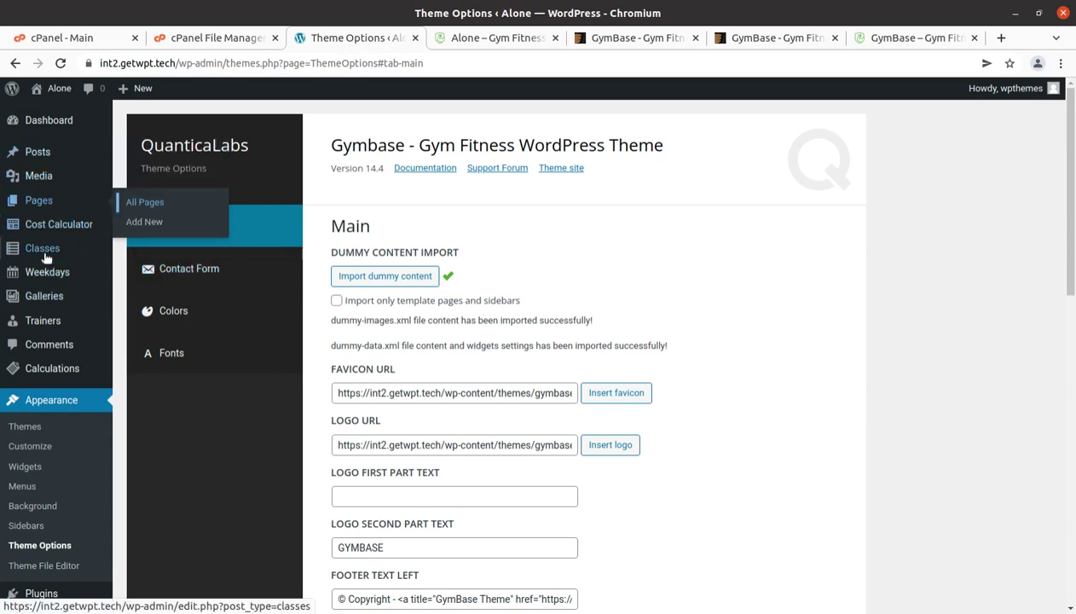
click(50, 207)
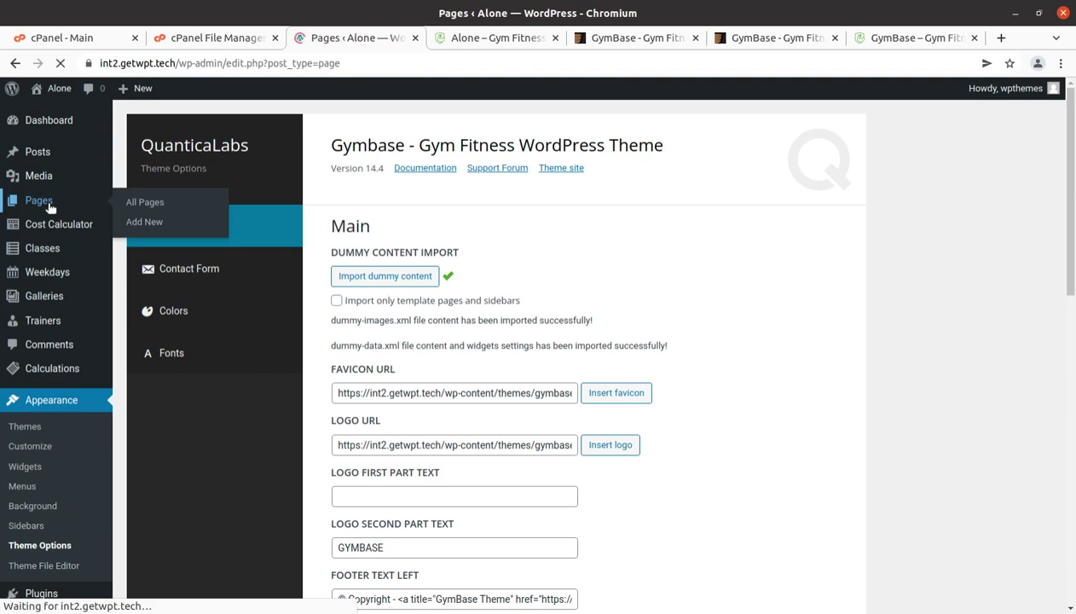
scroll(202, 294, down, 3)
scroll(202, 293, down, 5)
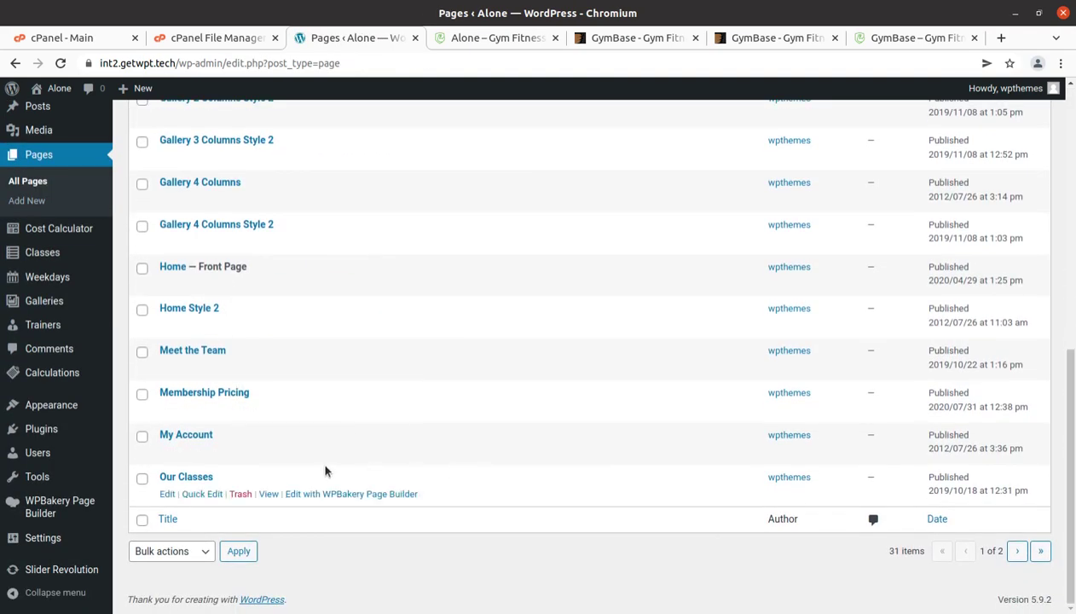
click(1017, 551)
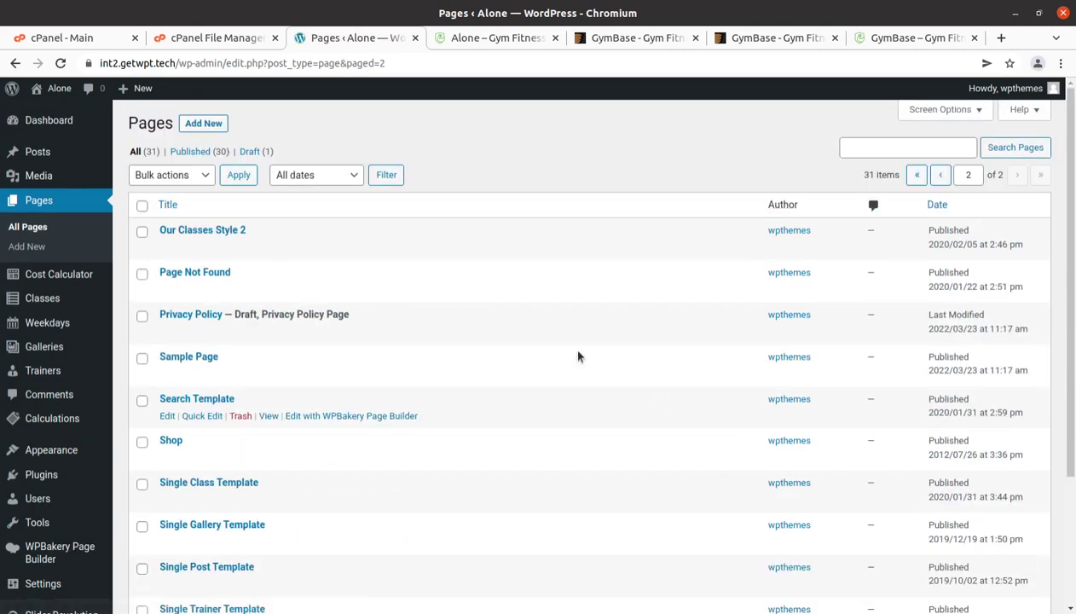
scroll(212, 247, down, 3)
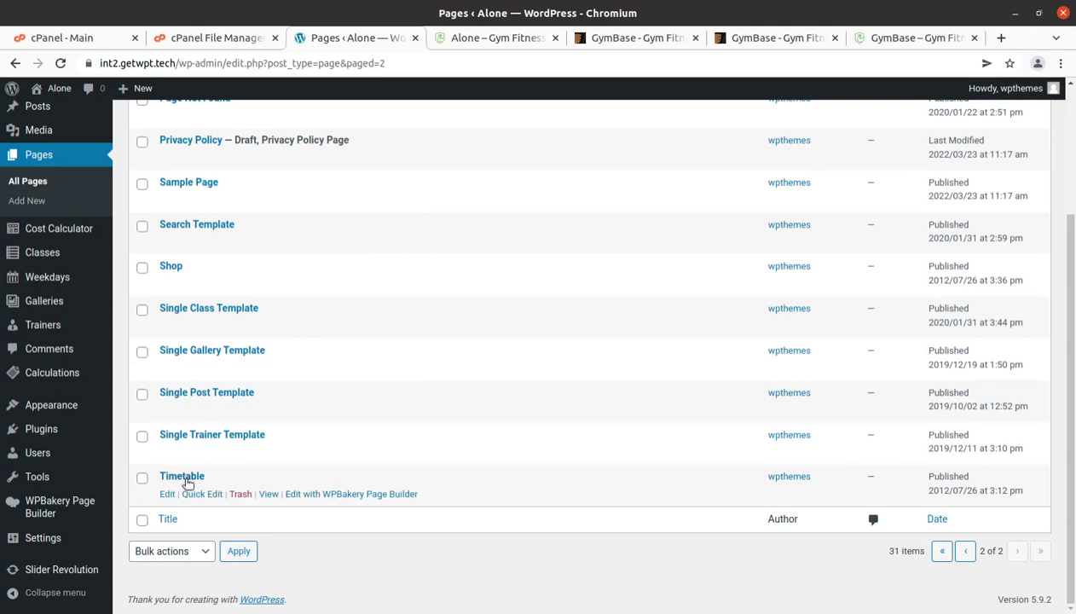
click(267, 494)
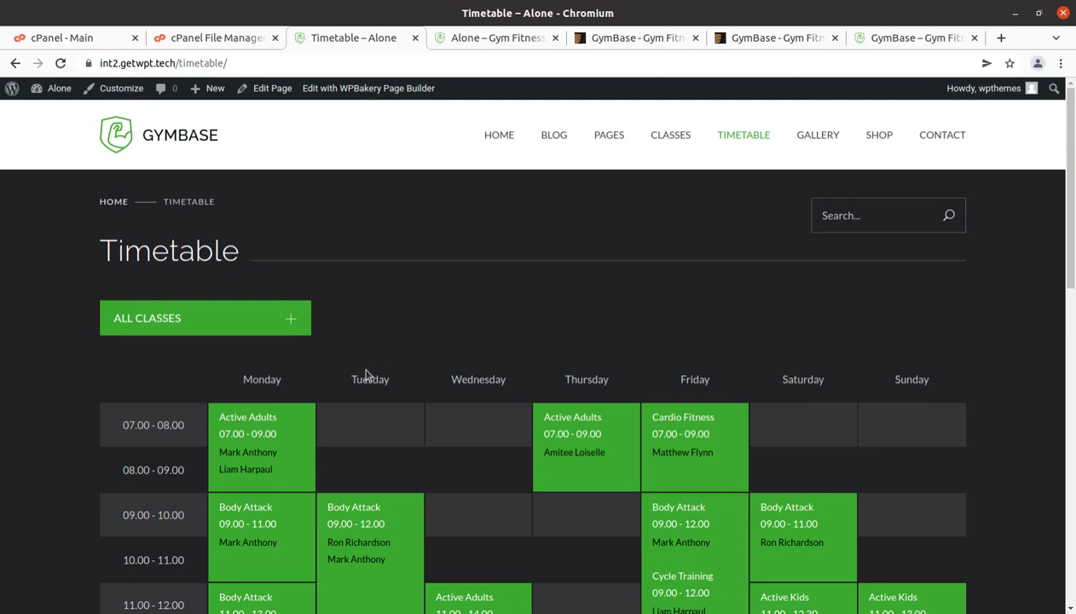
Check the Timetable page's address and look through its class schedule down to the footer
drag(254, 63, 92, 59)
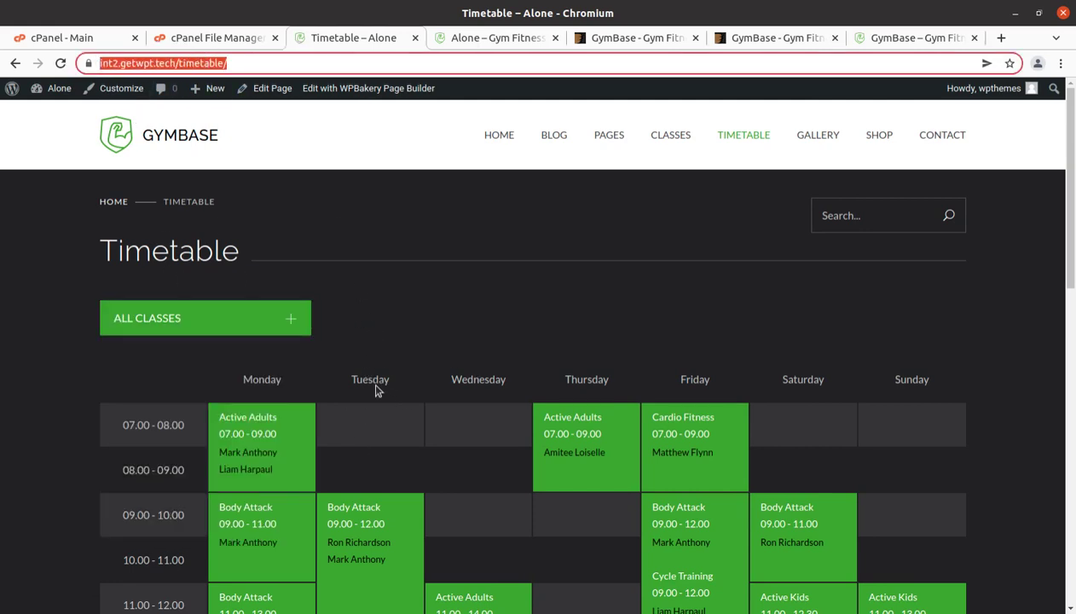
scroll(375, 392, down, 4)
click(246, 283)
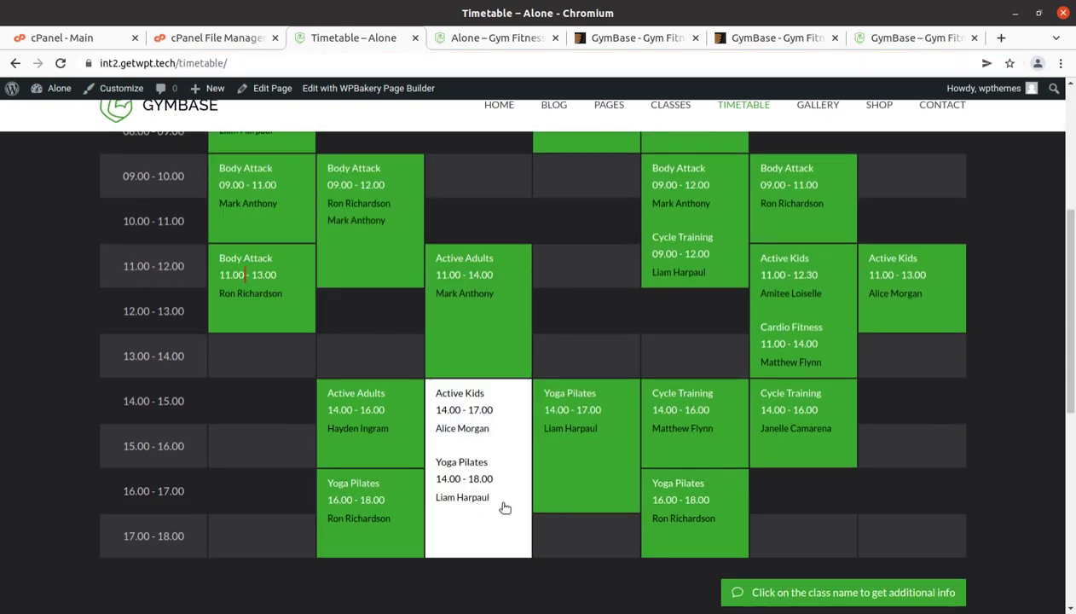
scroll(636, 477, down, 2)
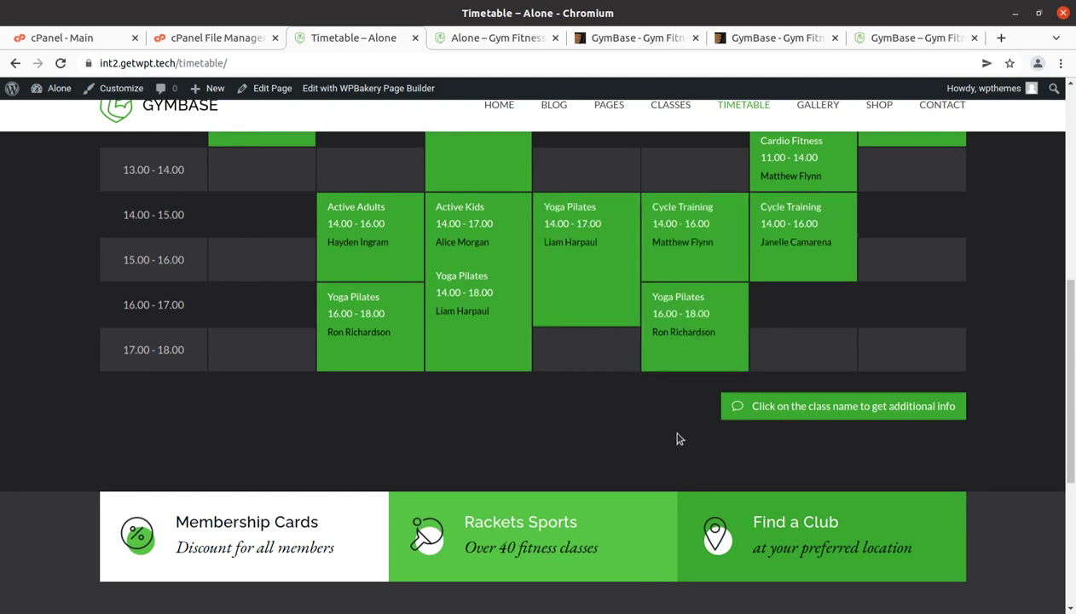
scroll(974, 406, down, 4)
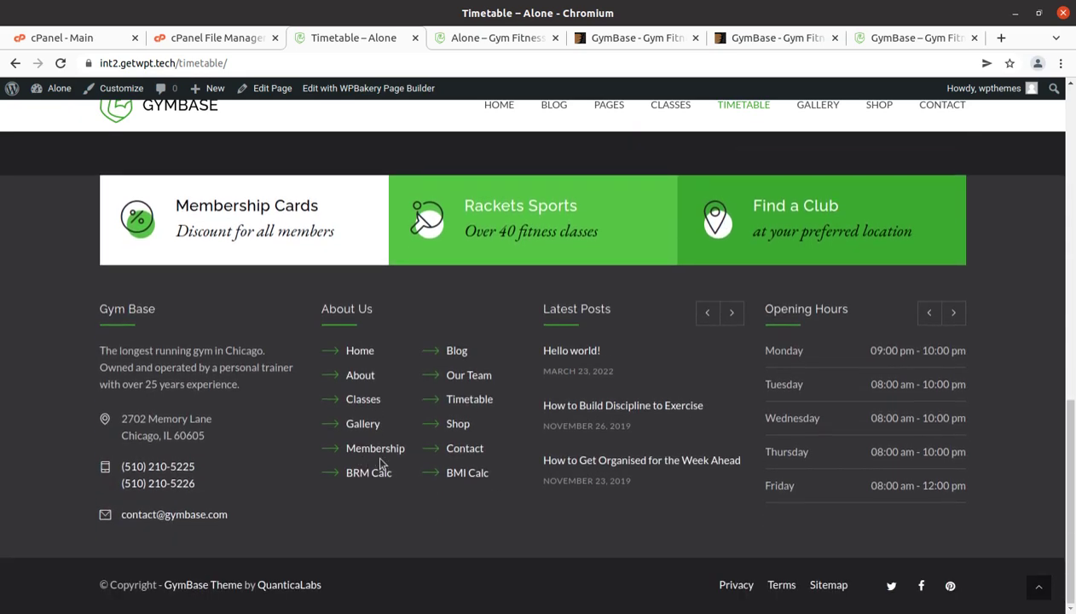
Open the site's Shop page from the navigation on the Timetable page
scroll(381, 463, up, 8)
mouse_move(855, 112)
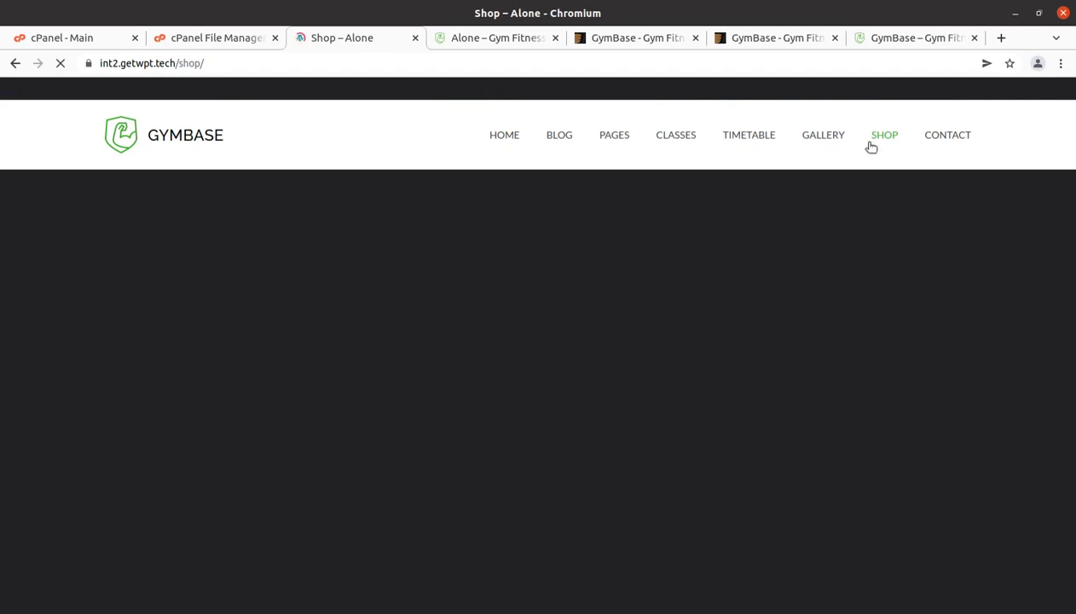
Look through the Shop page down to the footer and return to the site's home page
scroll(370, 328, down, 3)
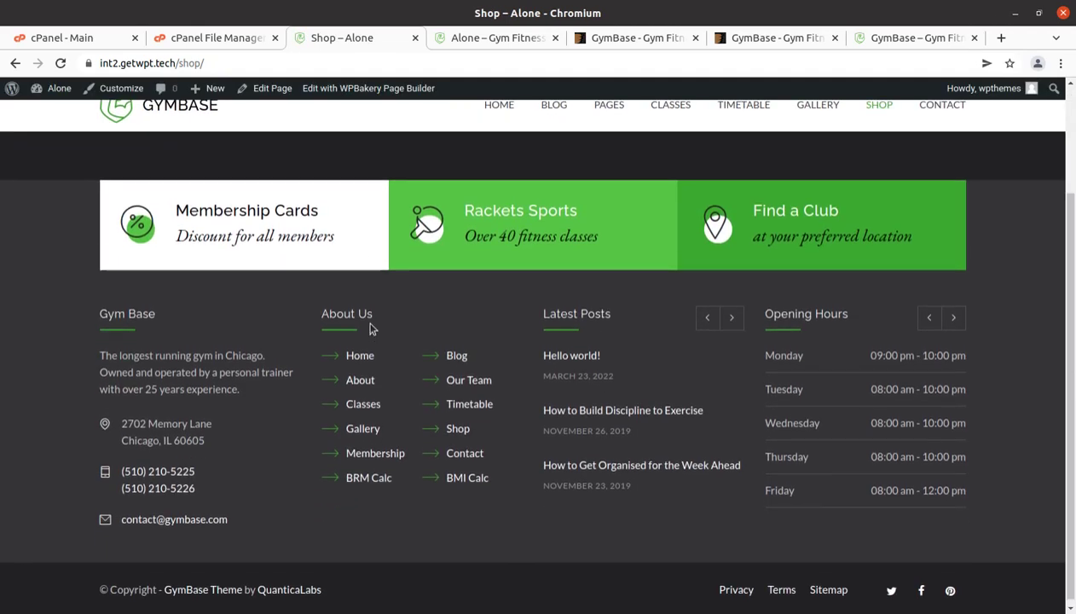
scroll(370, 328, up, 3)
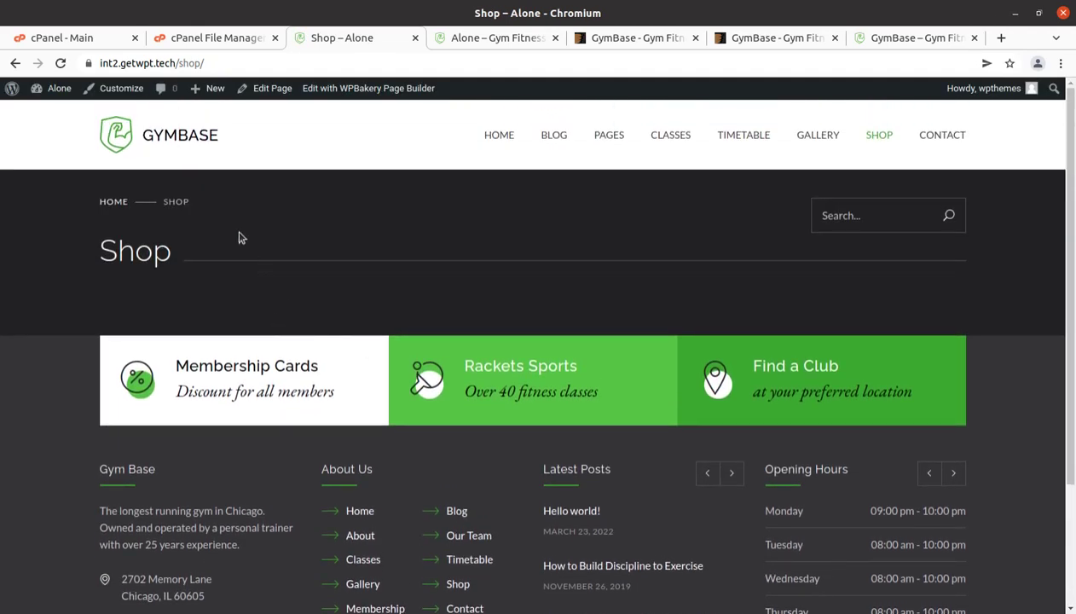
click(155, 138)
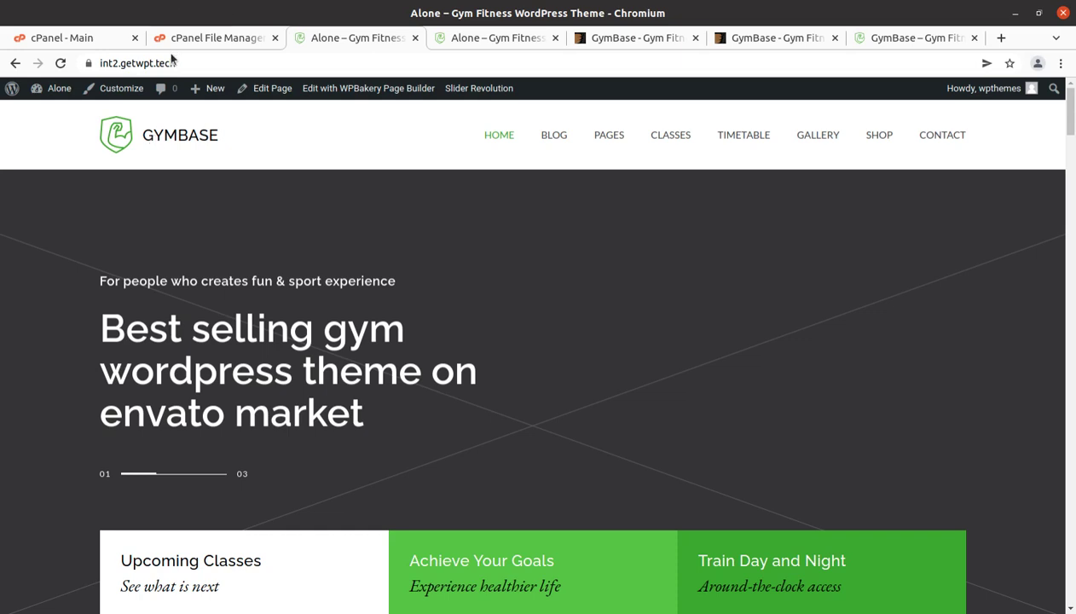
Open the WordPress dashboard, then open the Cost Calculator page in a separate tab and switch to it
mouse_move(53, 90)
click(60, 112)
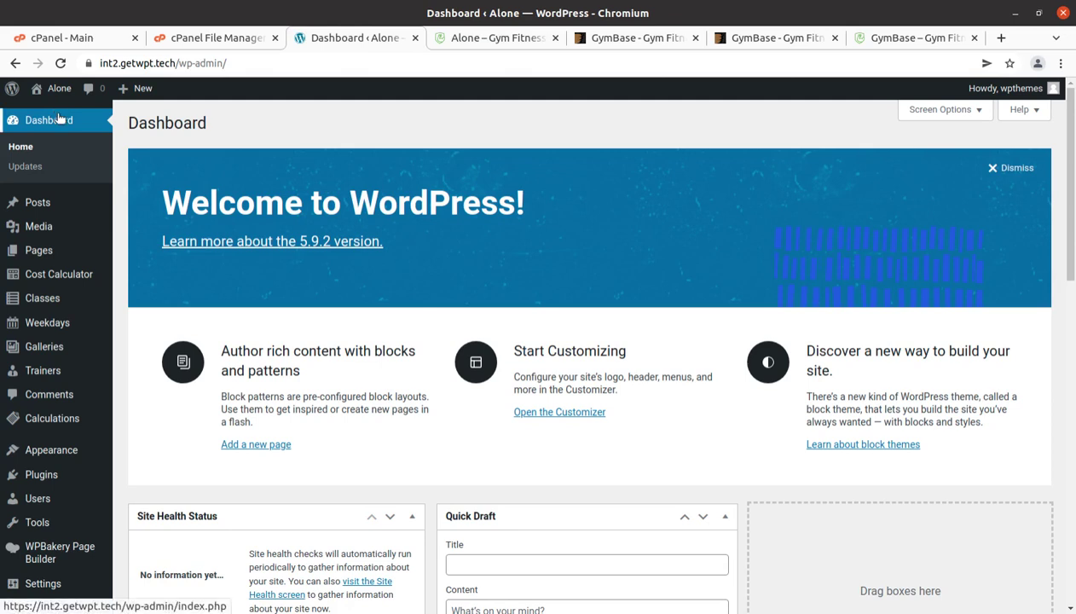
mouse_move(49, 277)
middle_click(151, 280)
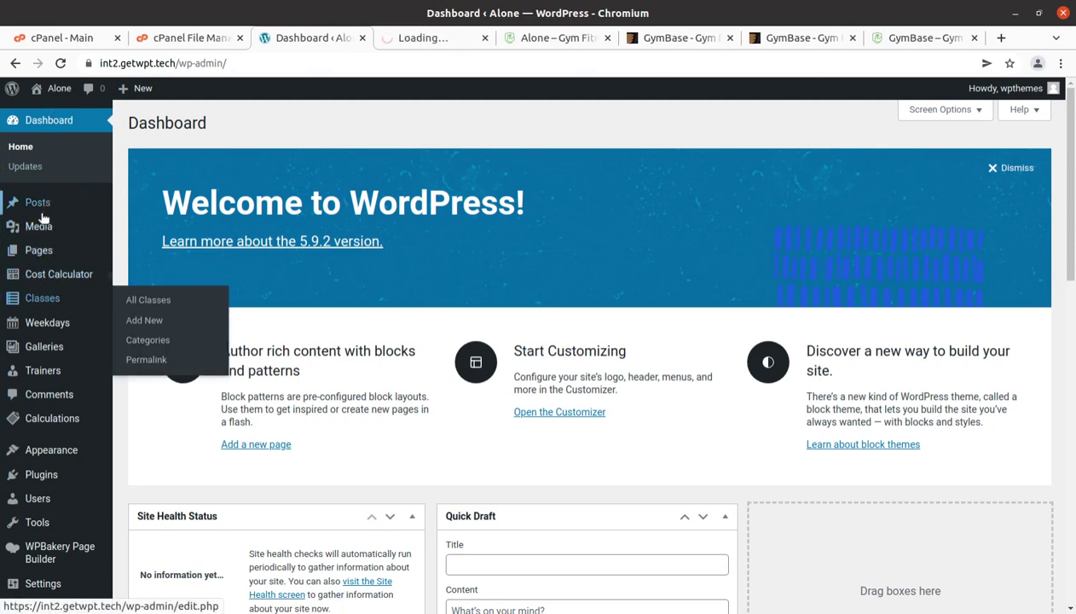
mouse_move(41, 223)
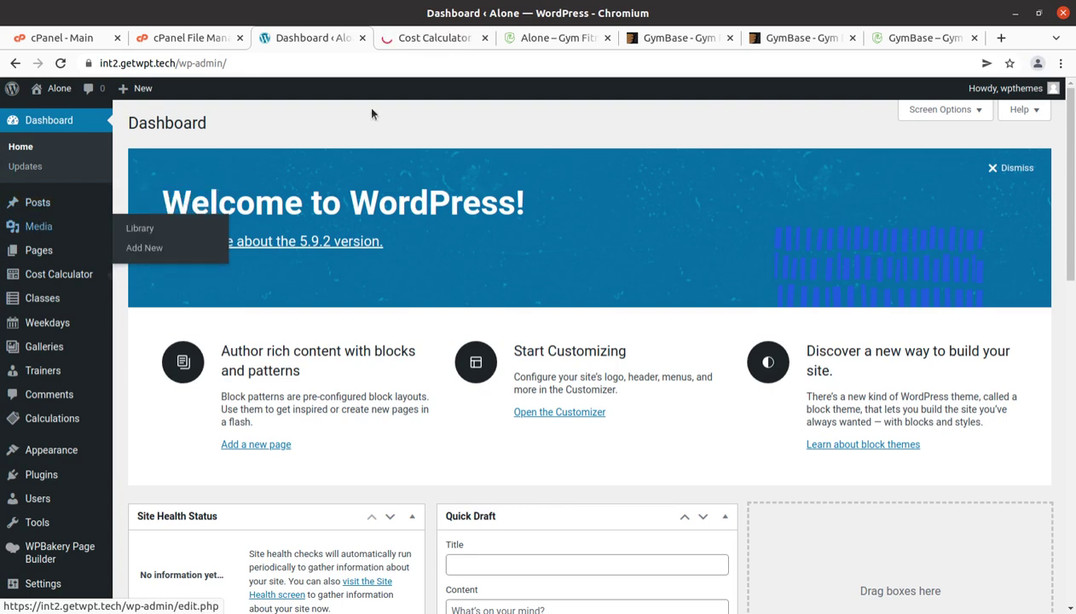
click(429, 37)
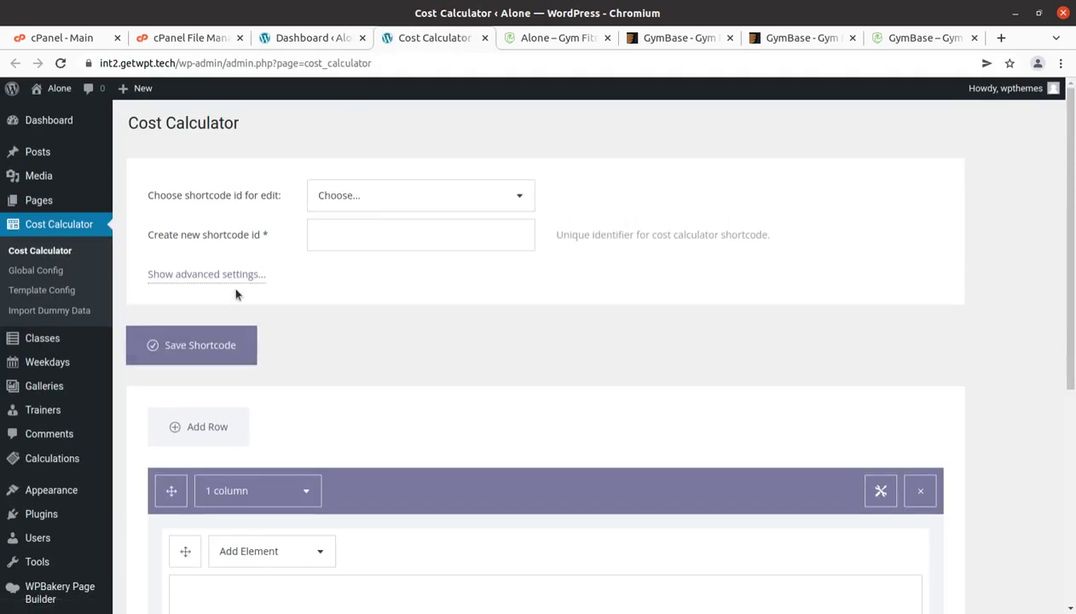
Look through the Cost Calculator shortcode form and its Global Config settings
scroll(267, 273, down, 3)
scroll(267, 275, up, 2)
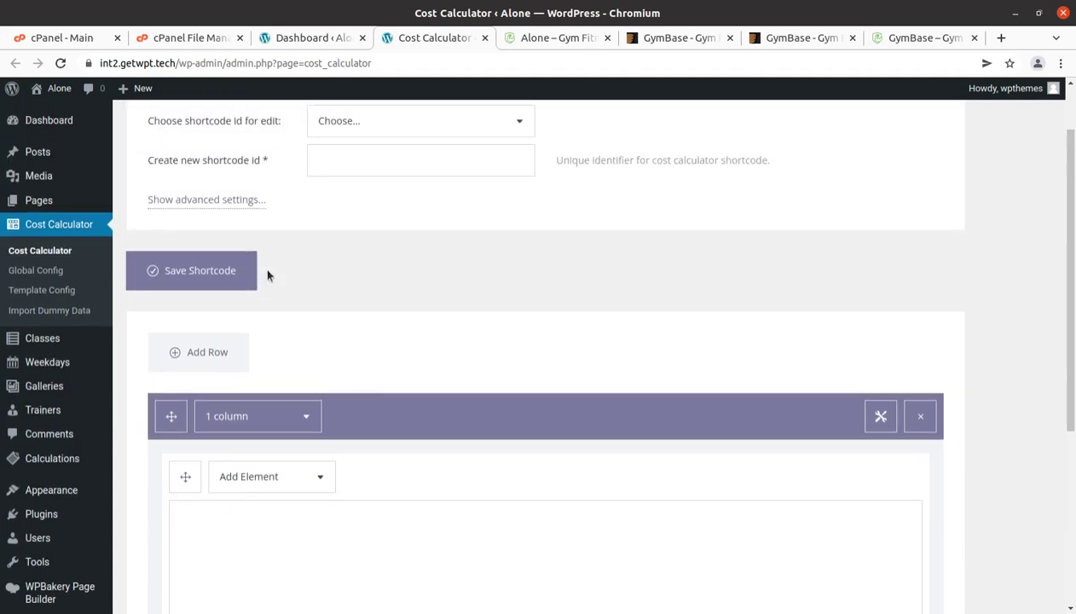
scroll(267, 275, up, 1)
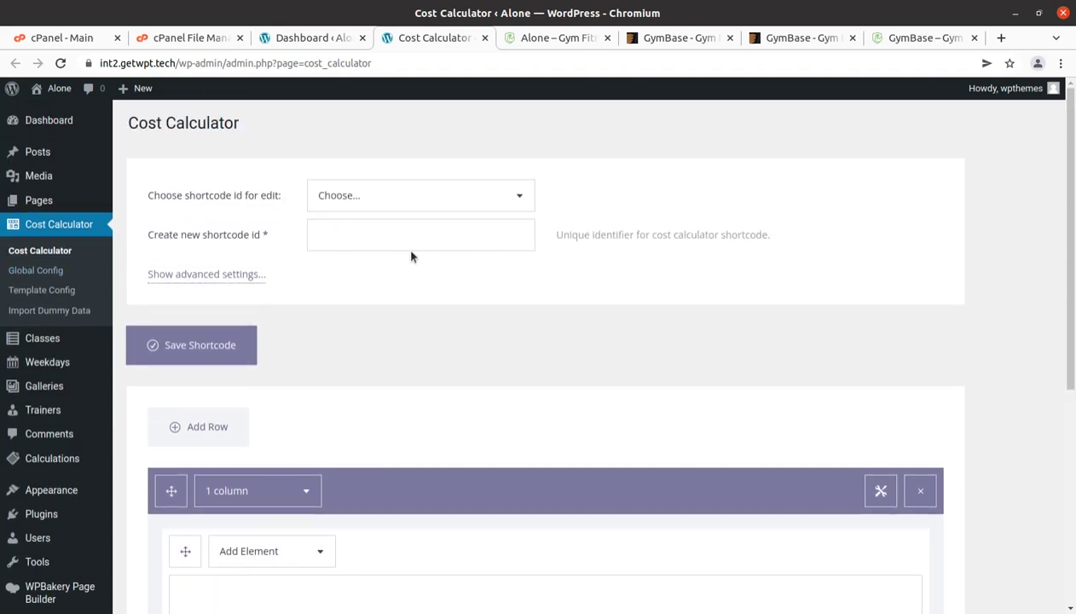
scroll(414, 255, down, 5)
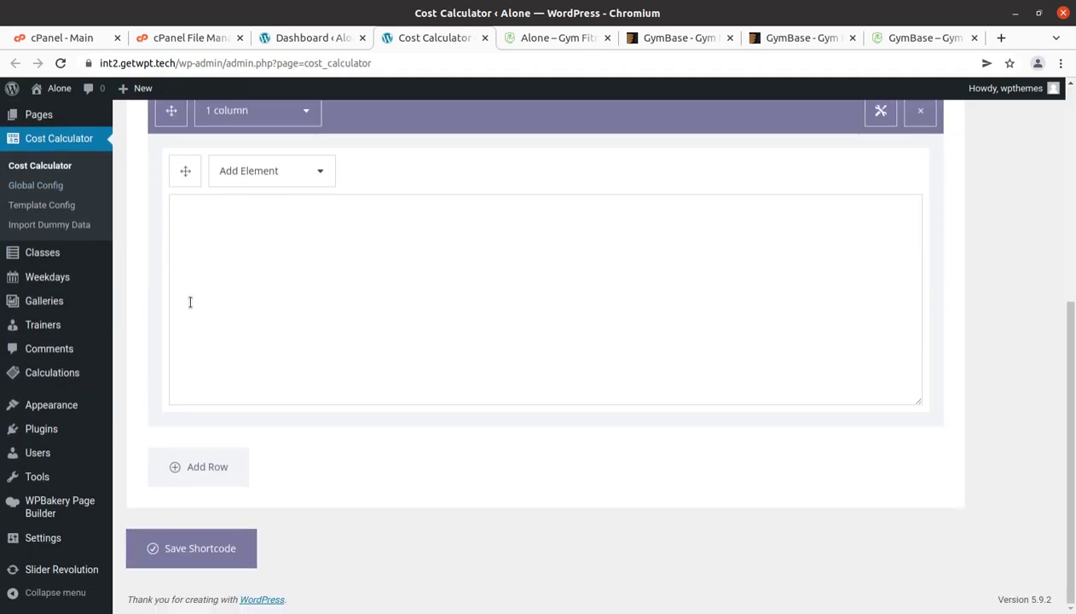
click(51, 185)
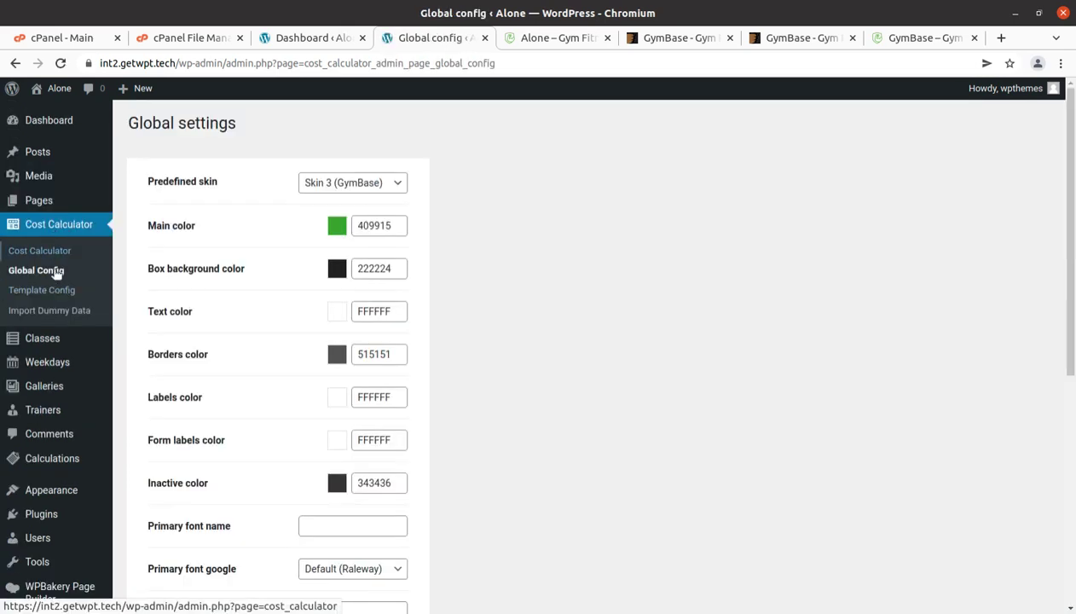
scroll(51, 322, down, 2)
Open the Body Attack class for editing from the list of all classes and dismiss the WPBakery Page Builder welcome tip
mouse_move(39, 260)
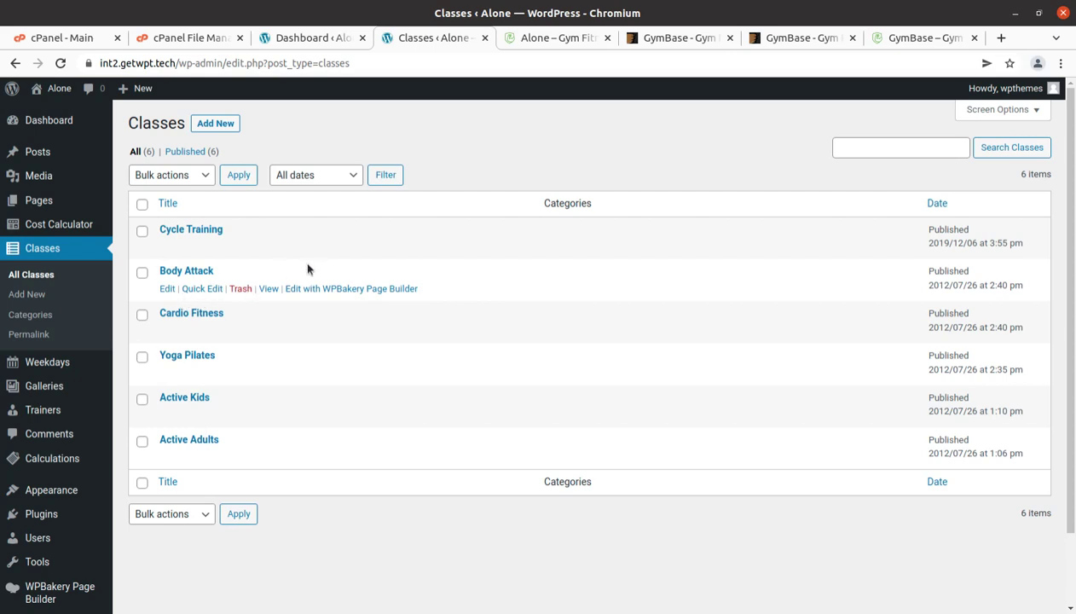
click(166, 290)
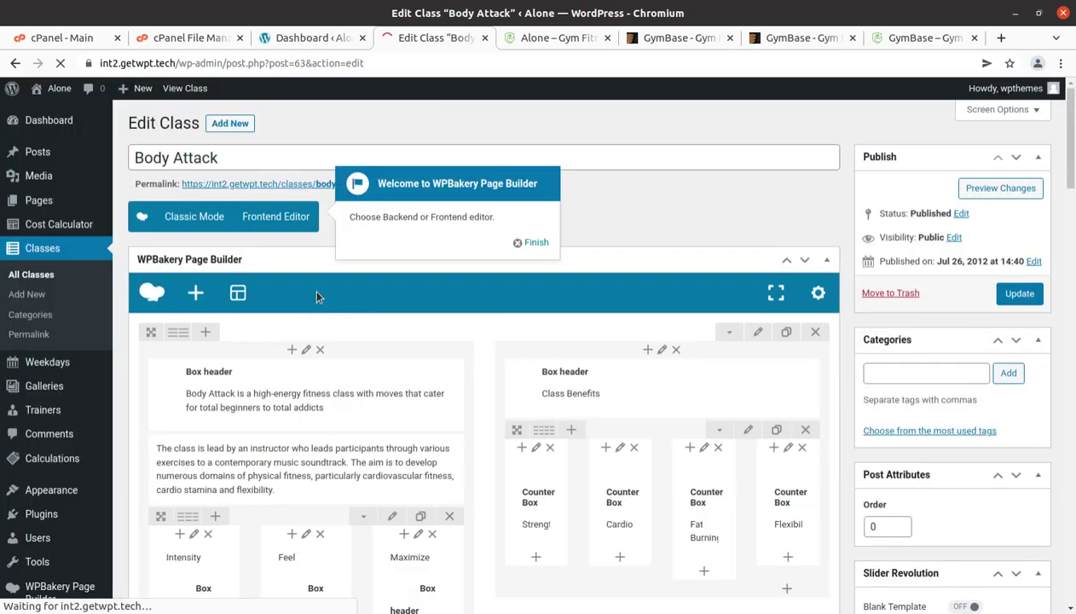
click(530, 242)
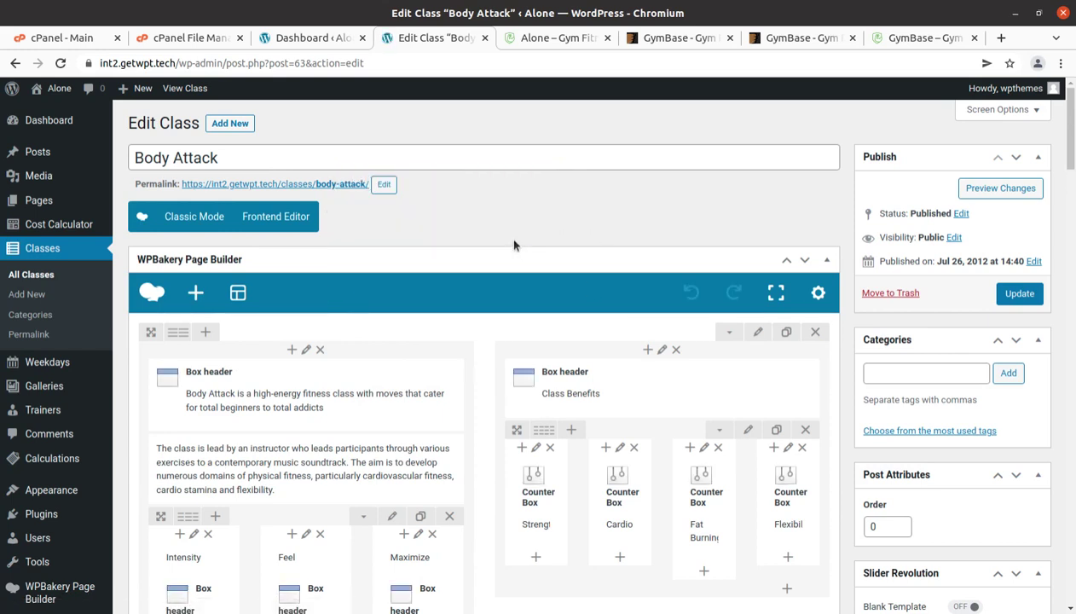
View the Body Attack class's public page through its permalink, look through its benefits section, and close its tab
click(273, 185)
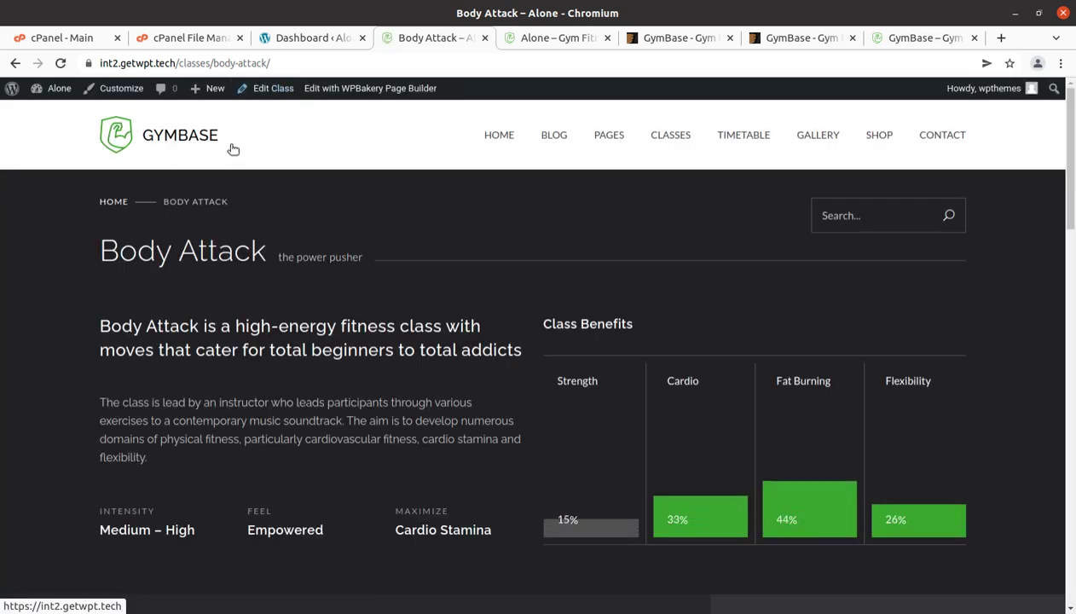
scroll(283, 271, down, 3)
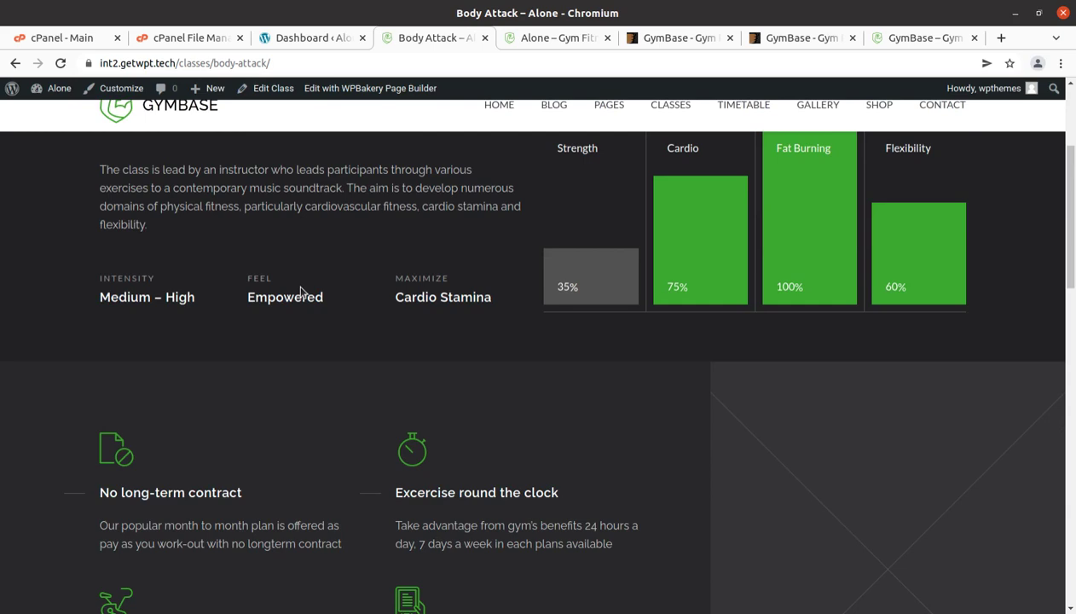
click(295, 39)
click(434, 39)
click(485, 38)
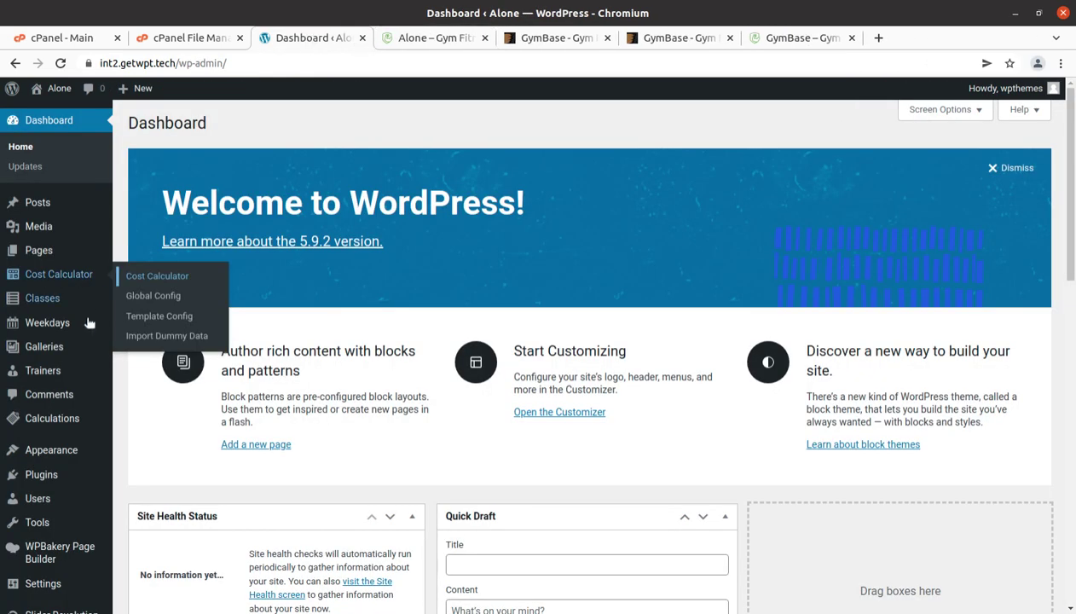
Open the list of all weekdays, look through the Monday entry's public page, and return to the list
mouse_move(54, 333)
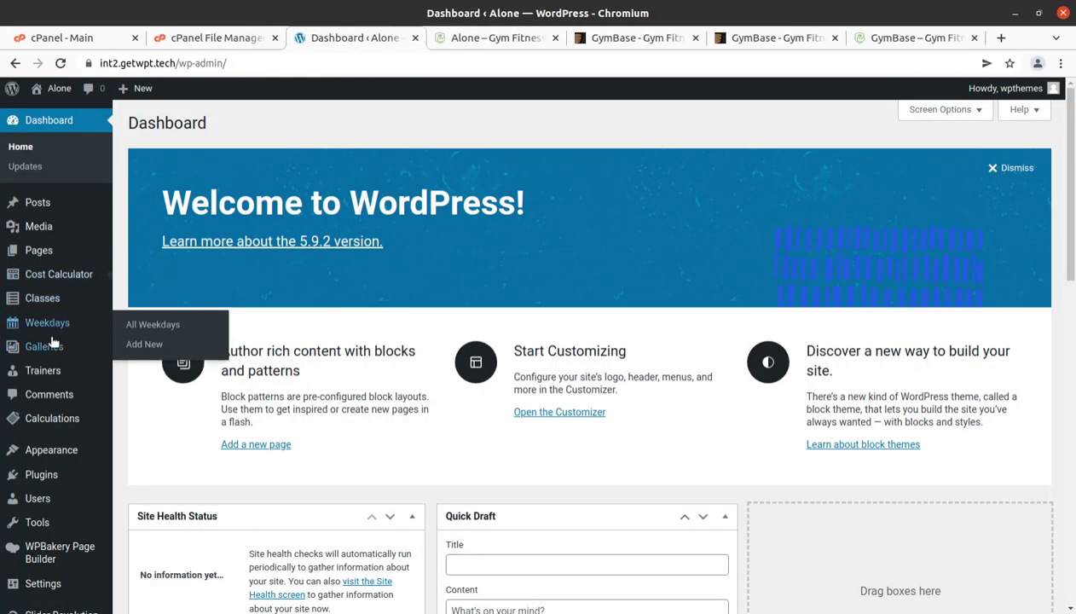
click(145, 331)
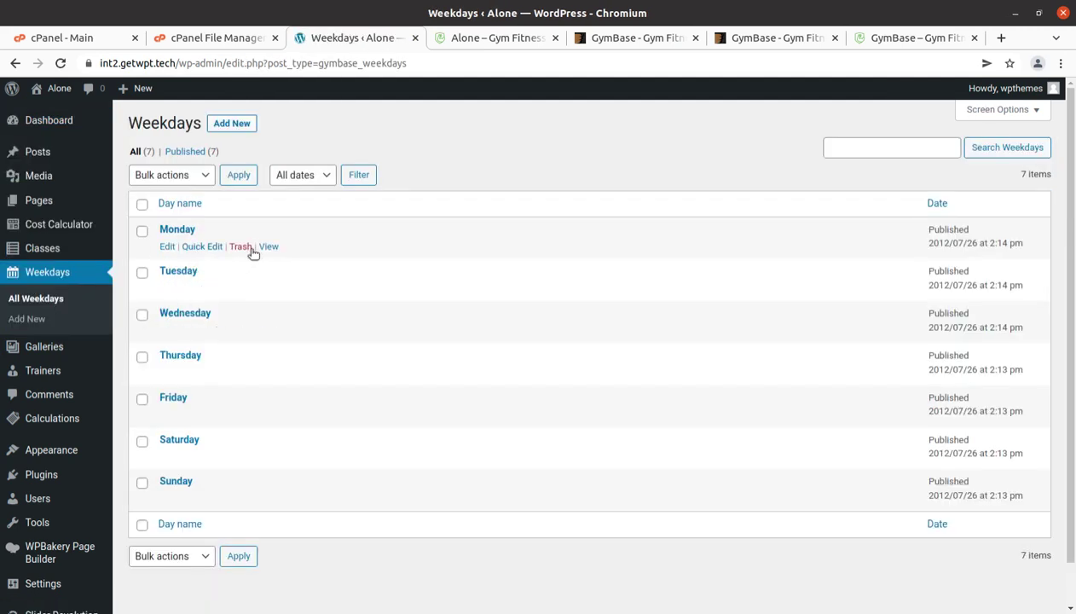
click(270, 247)
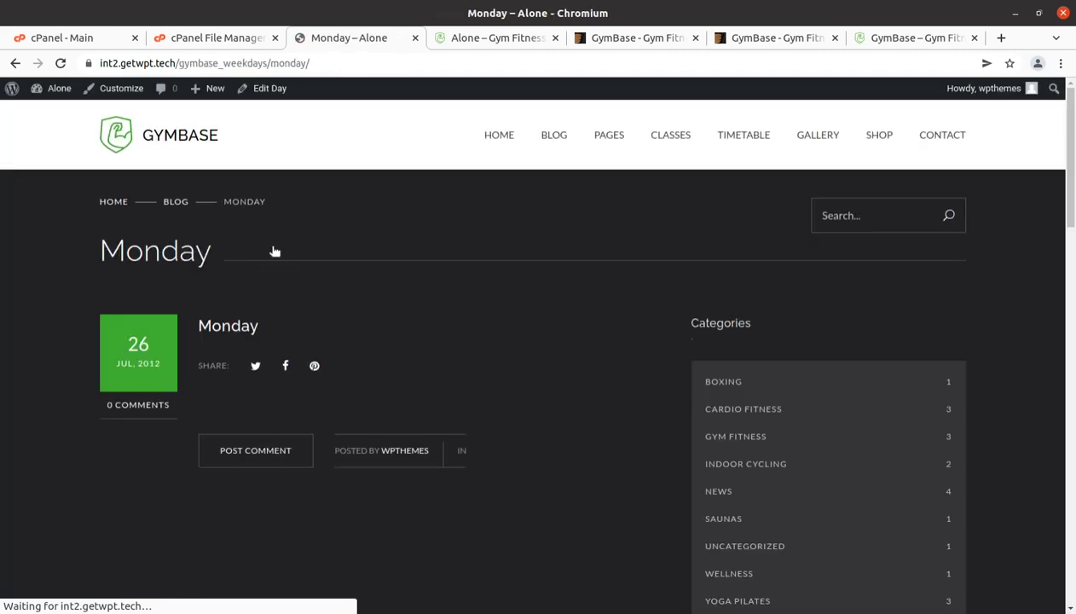
scroll(271, 255, down, 3)
scroll(276, 268, up, 3)
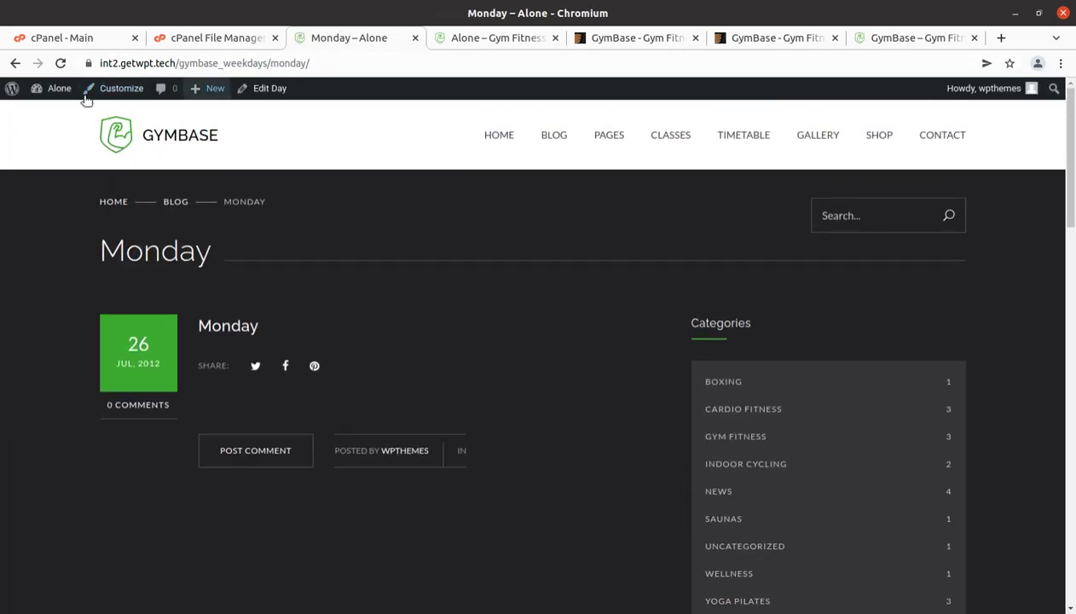
click(16, 65)
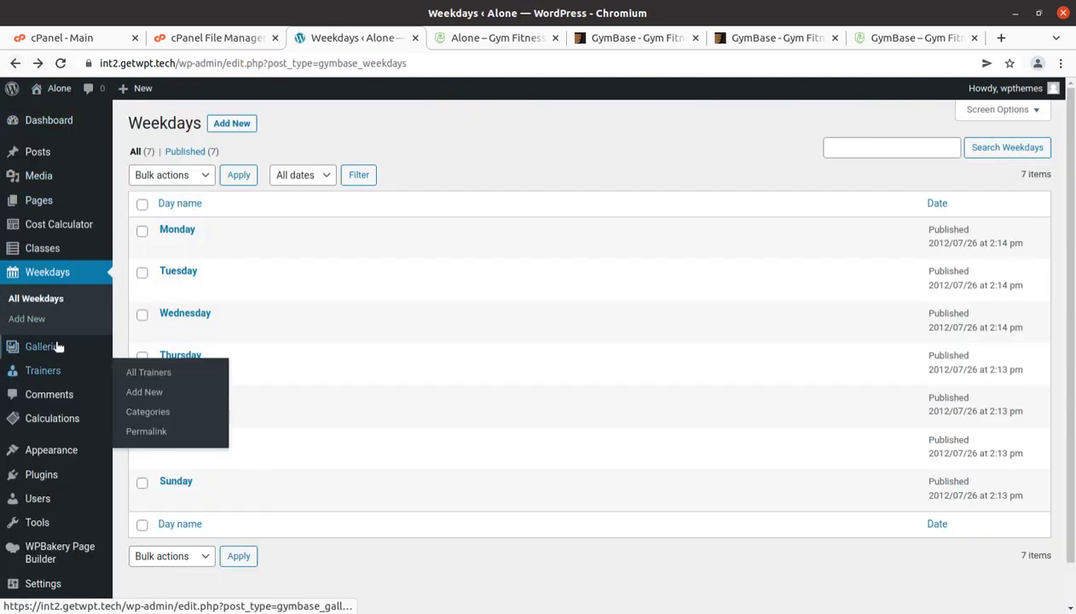
Open the list of all galleries in a separate tab and look through its items
mouse_move(70, 358)
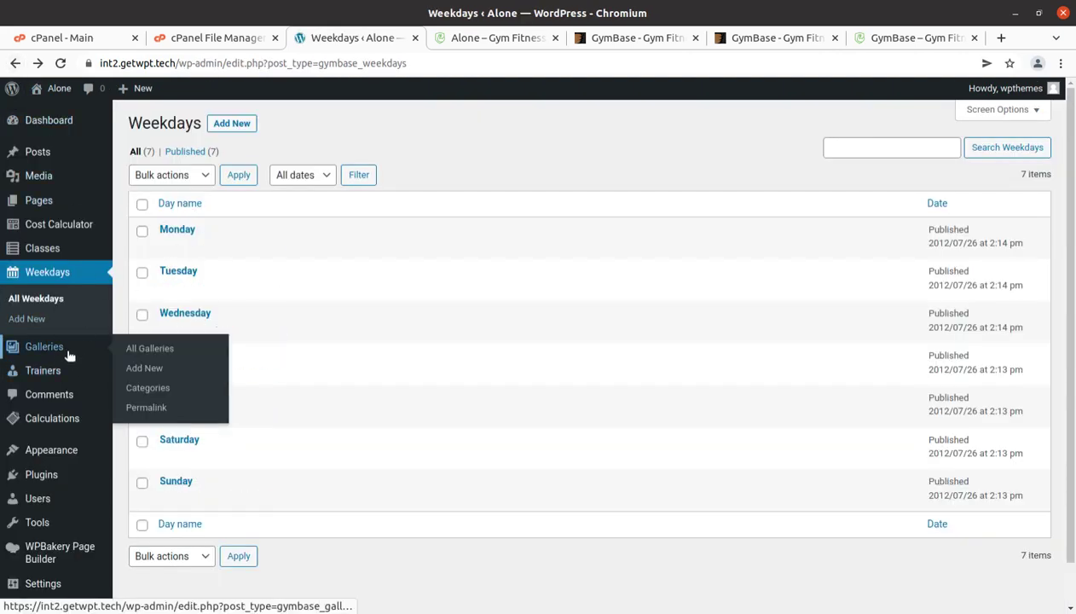
middle_click(147, 347)
click(420, 40)
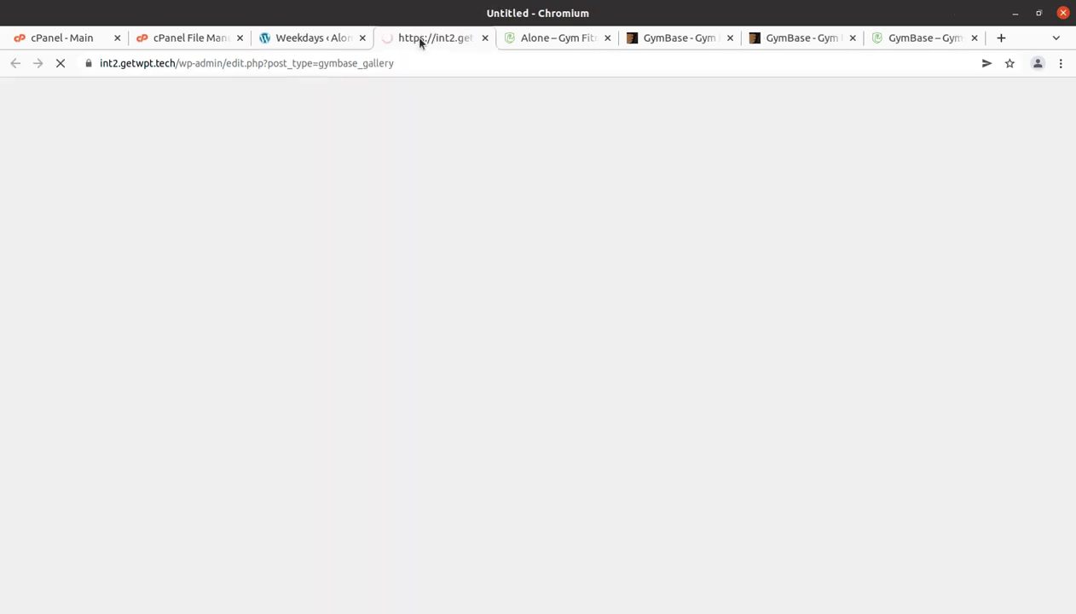
scroll(312, 327, down, 3)
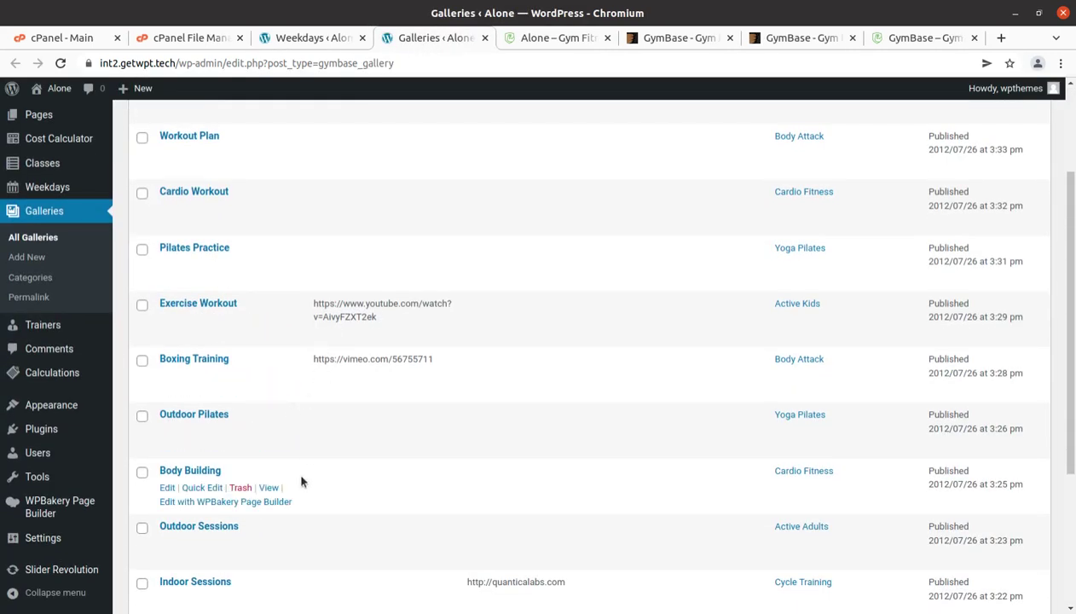
scroll(290, 430, up, 3)
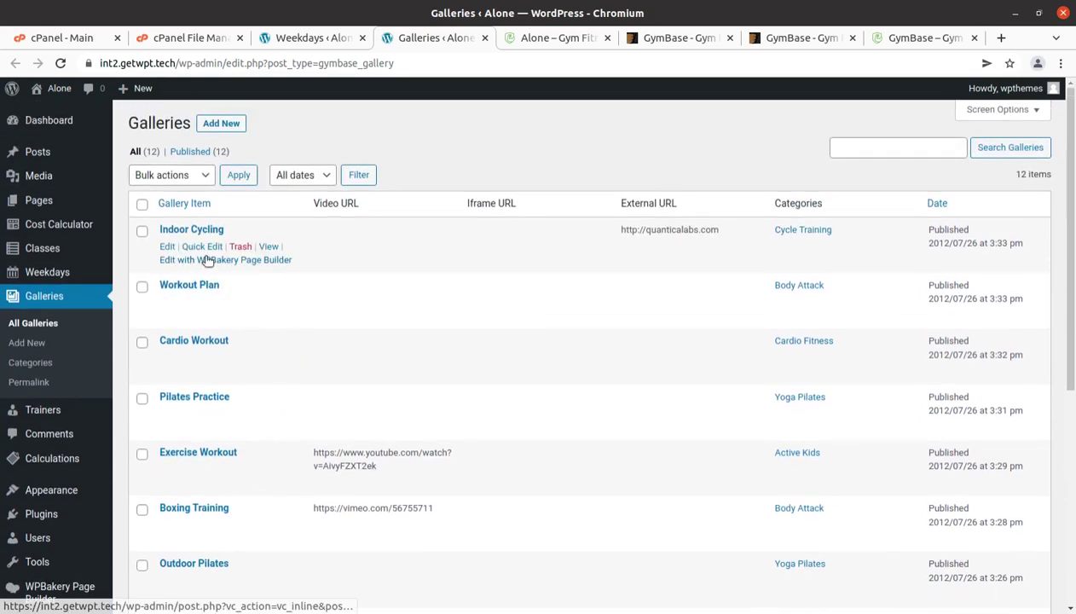
View the Indoor Cycling gallery item's public page down to the footer and close its tab
click(269, 247)
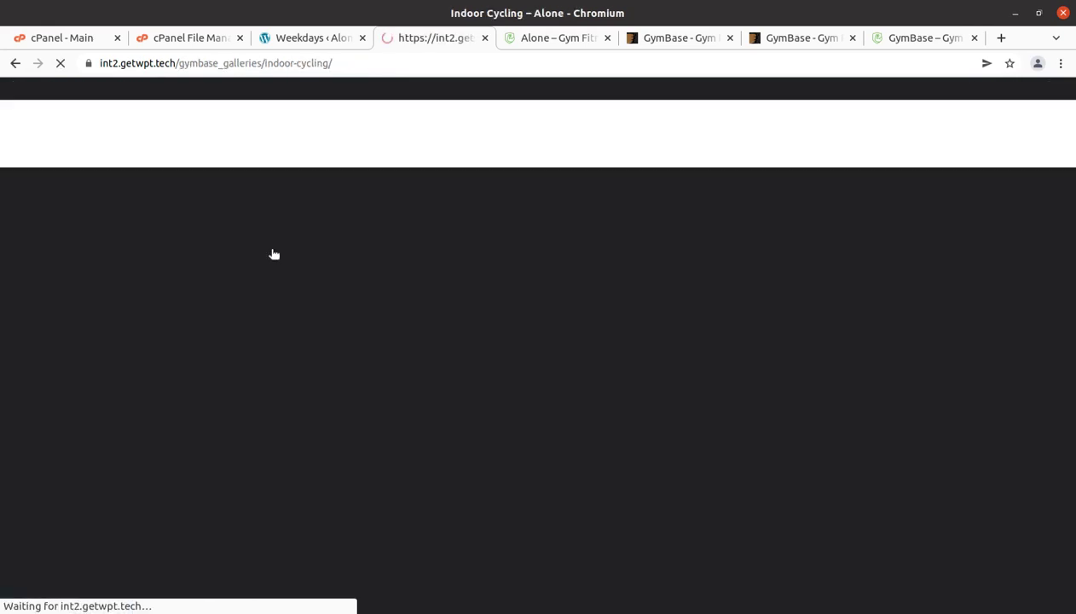
scroll(362, 333, down, 3)
scroll(358, 331, down, 3)
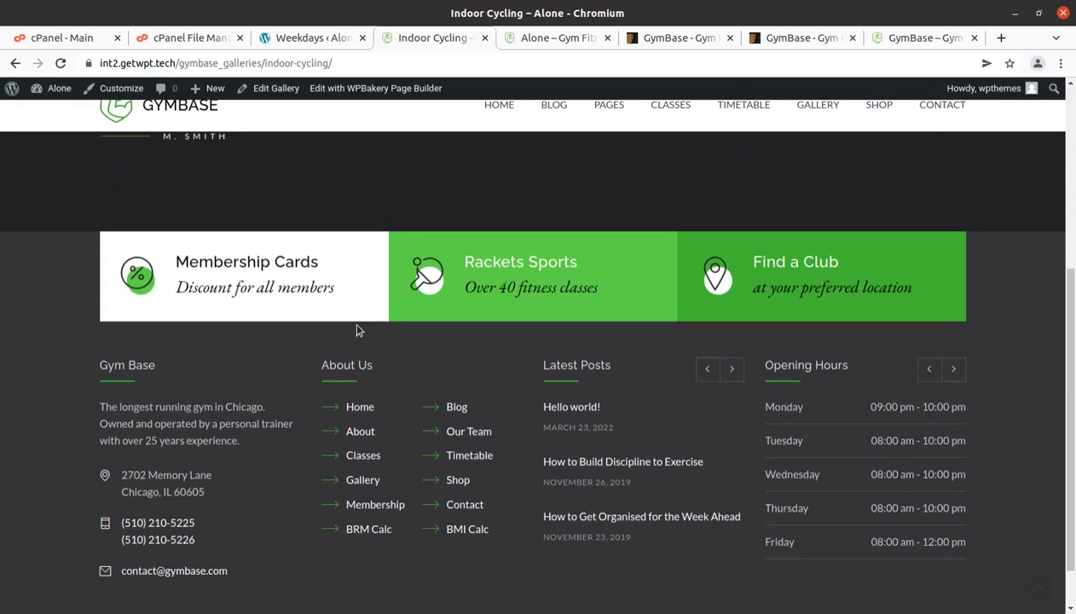
click(482, 38)
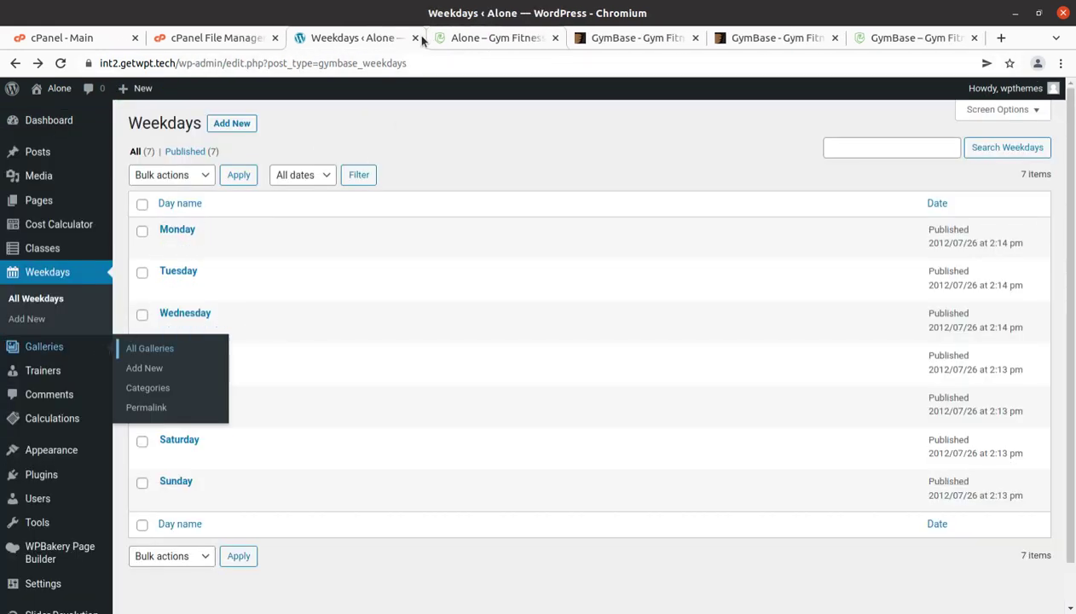
Open the Galleries list in the remaining admin tab and check its items down to the end
click(44, 347)
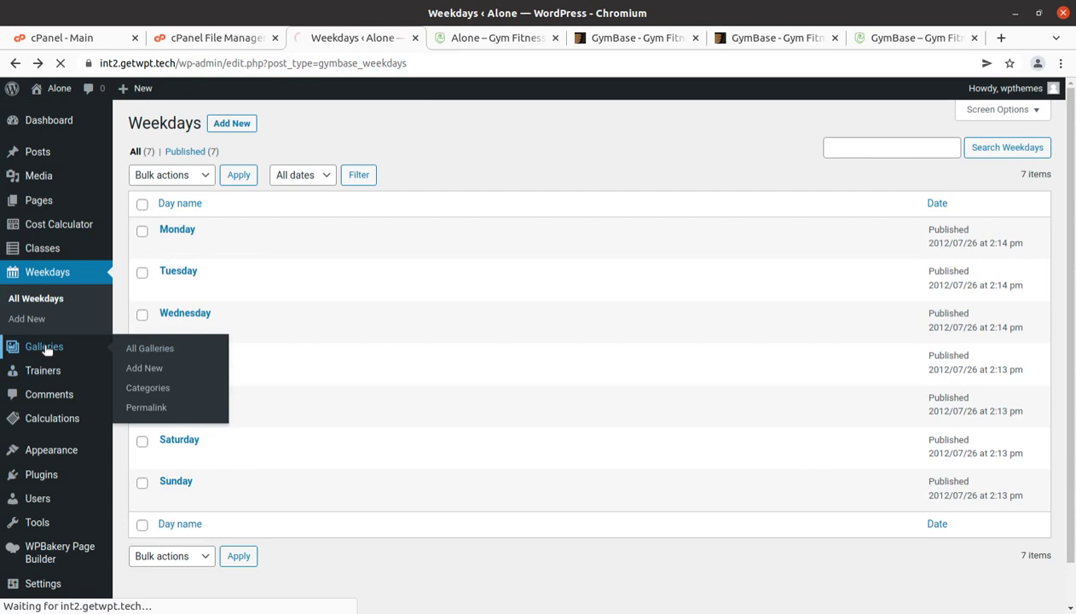
scroll(453, 408, down, 5)
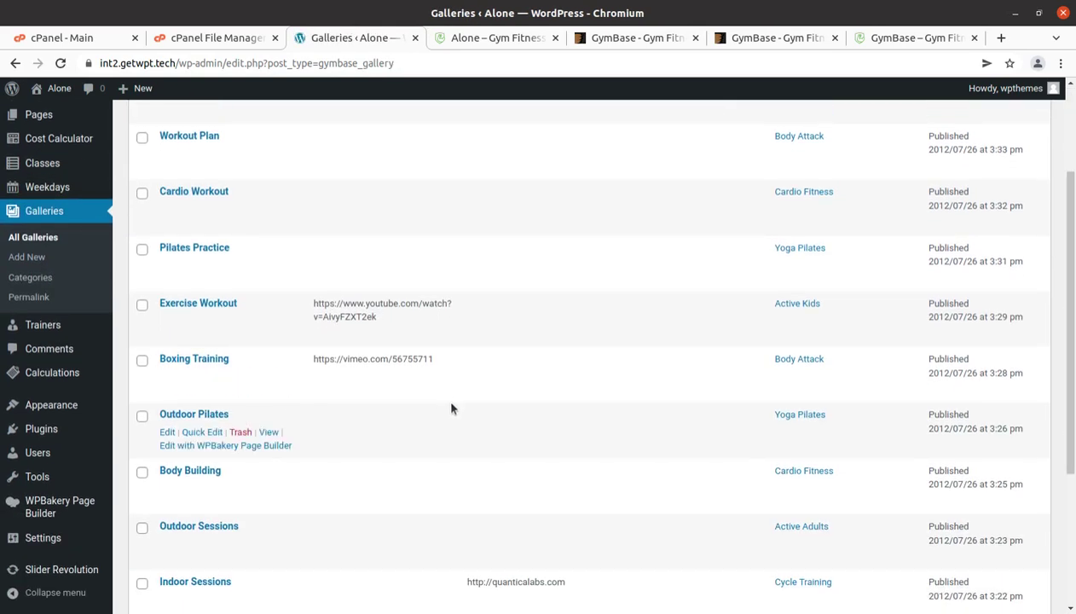
scroll(451, 410, down, 1)
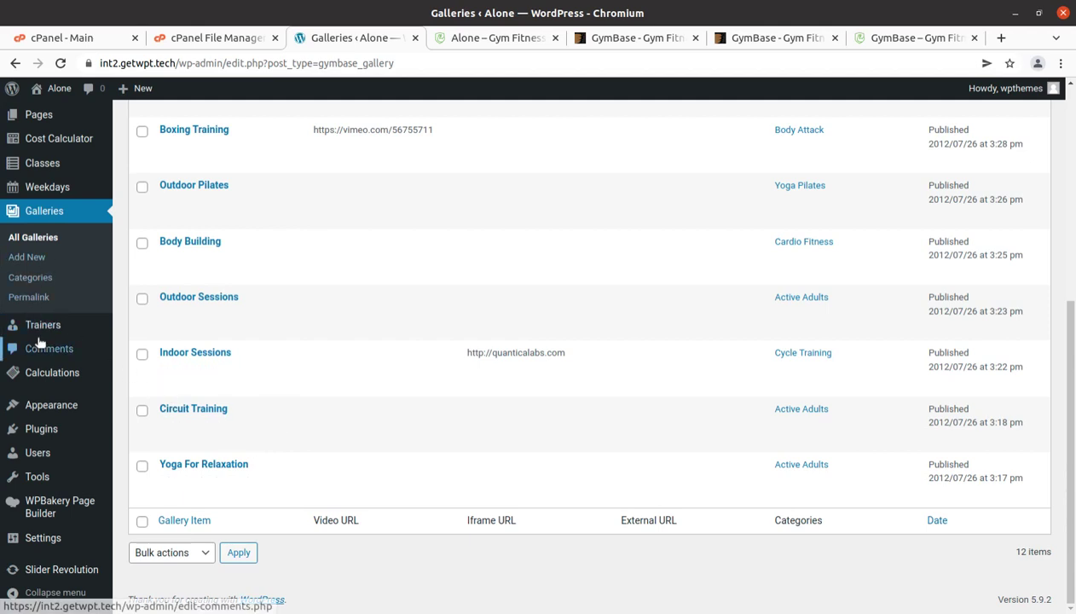
Open the list of all trainers in a separate tab, look through the first trainer's public page, and close the tab
mouse_move(40, 332)
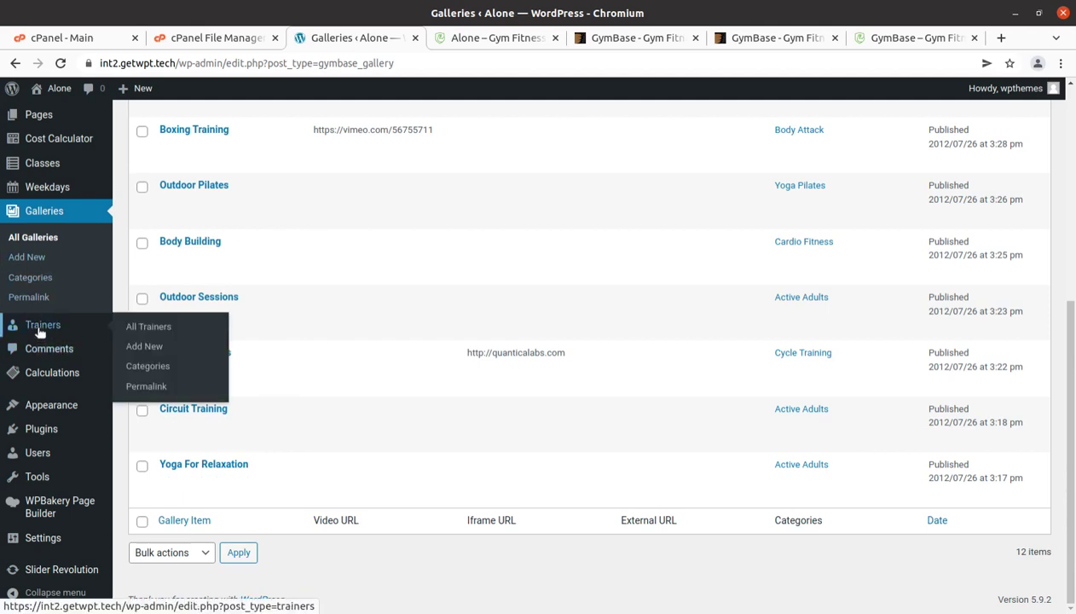
middle_click(151, 330)
click(426, 35)
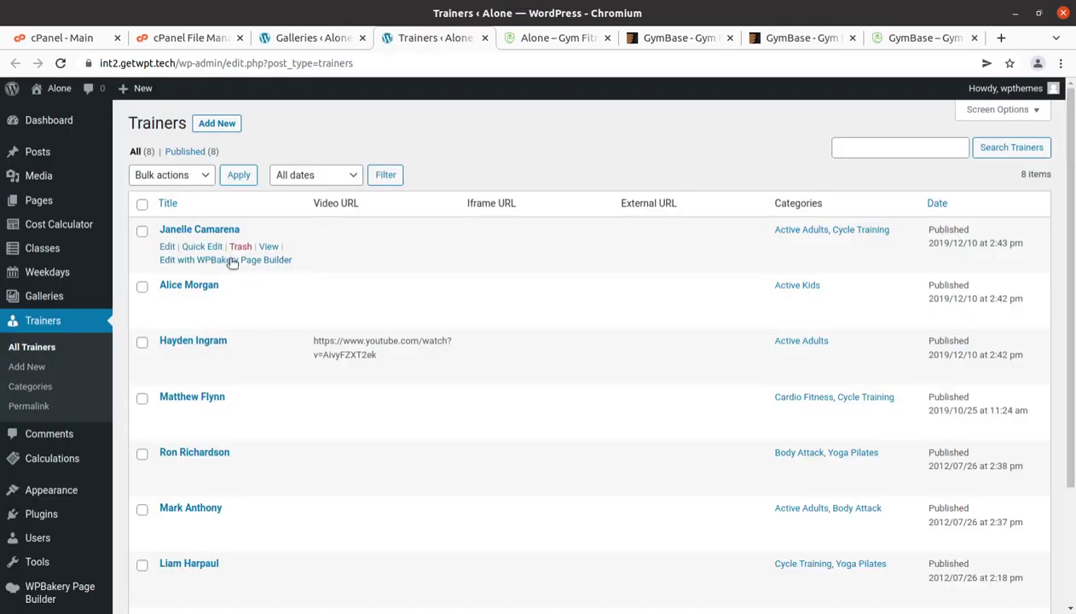
click(268, 247)
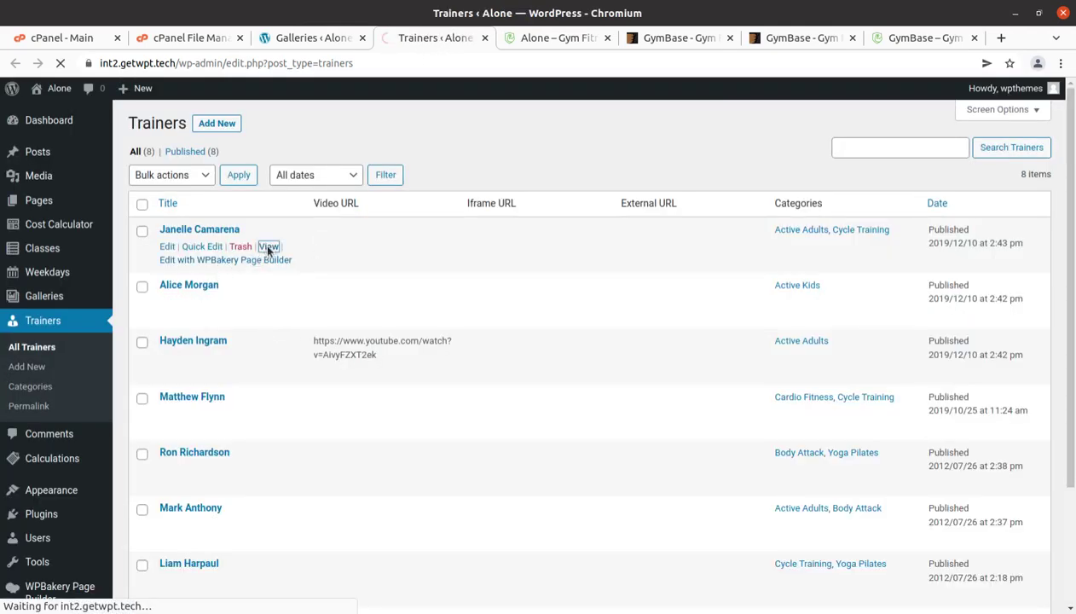
scroll(312, 265, down, 5)
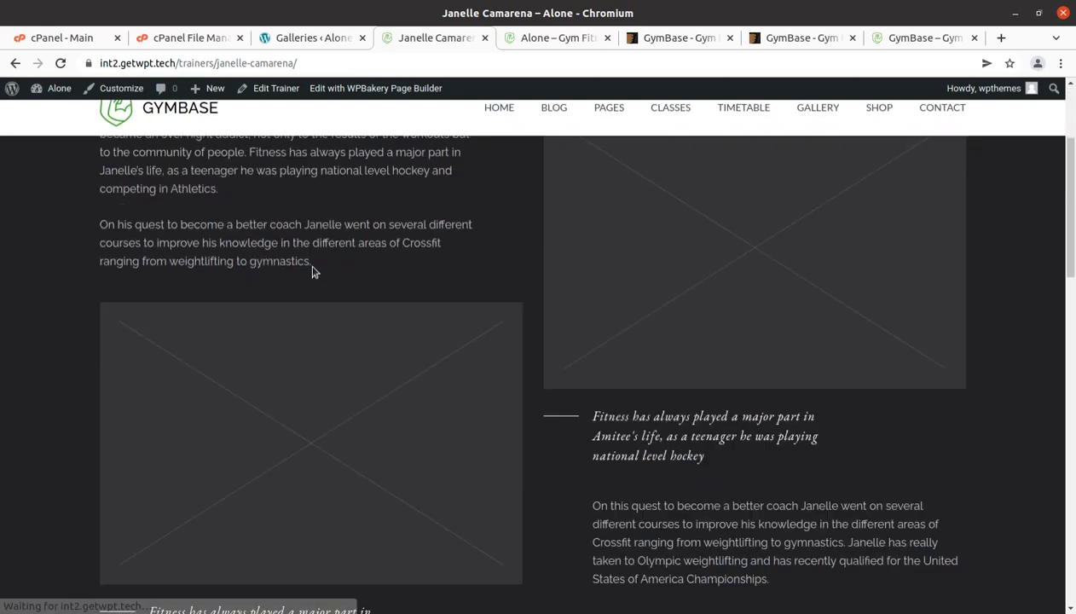
scroll(312, 266, down, 12)
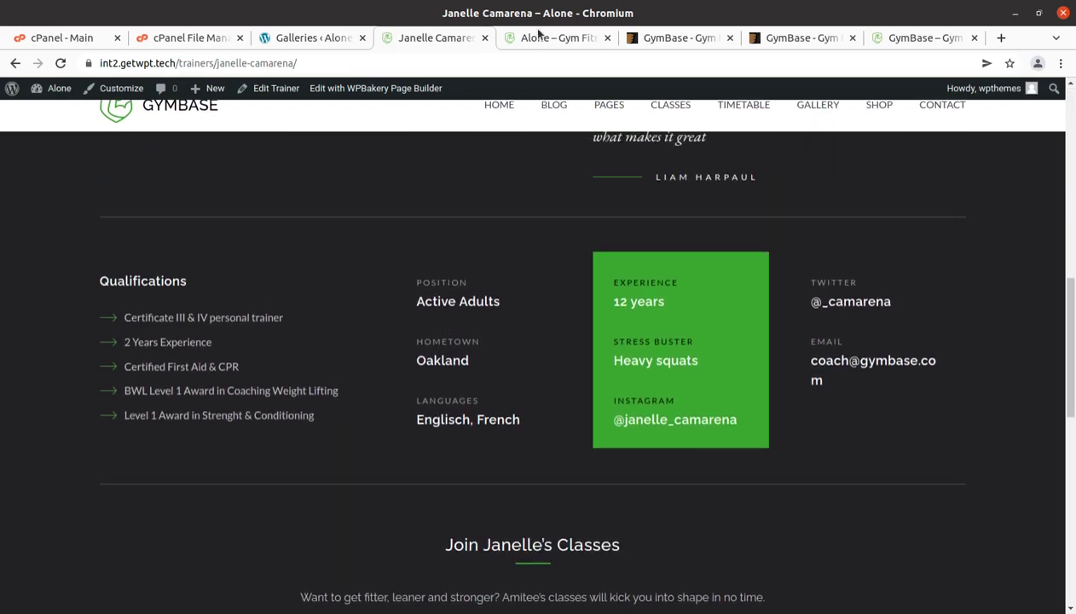
click(485, 38)
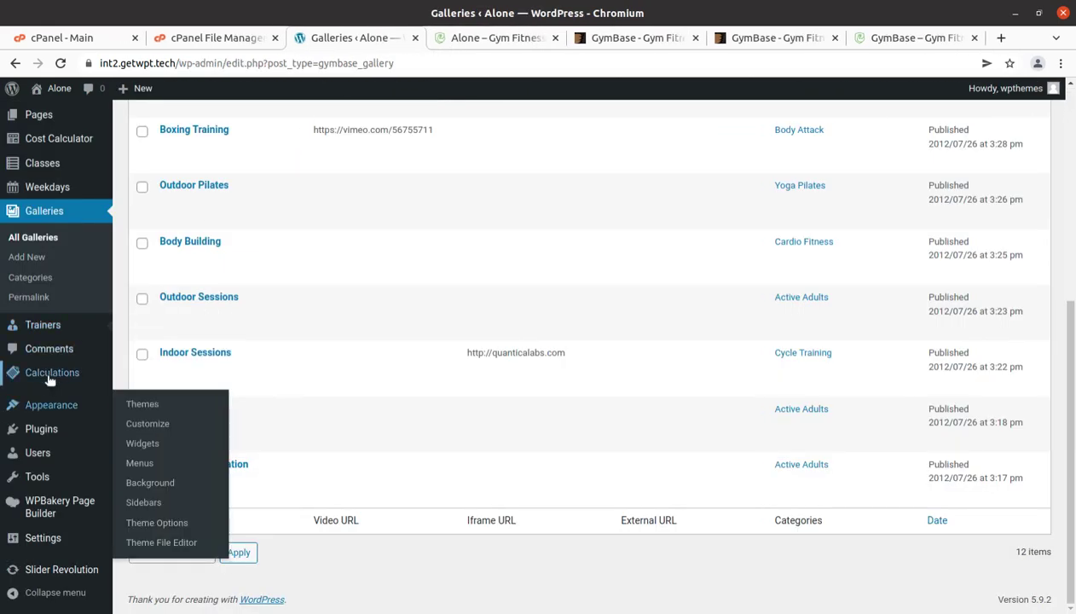
Open the Calculations list in a separate tab, check its entries, and close the tab
mouse_move(64, 378)
middle_click(135, 375)
click(405, 40)
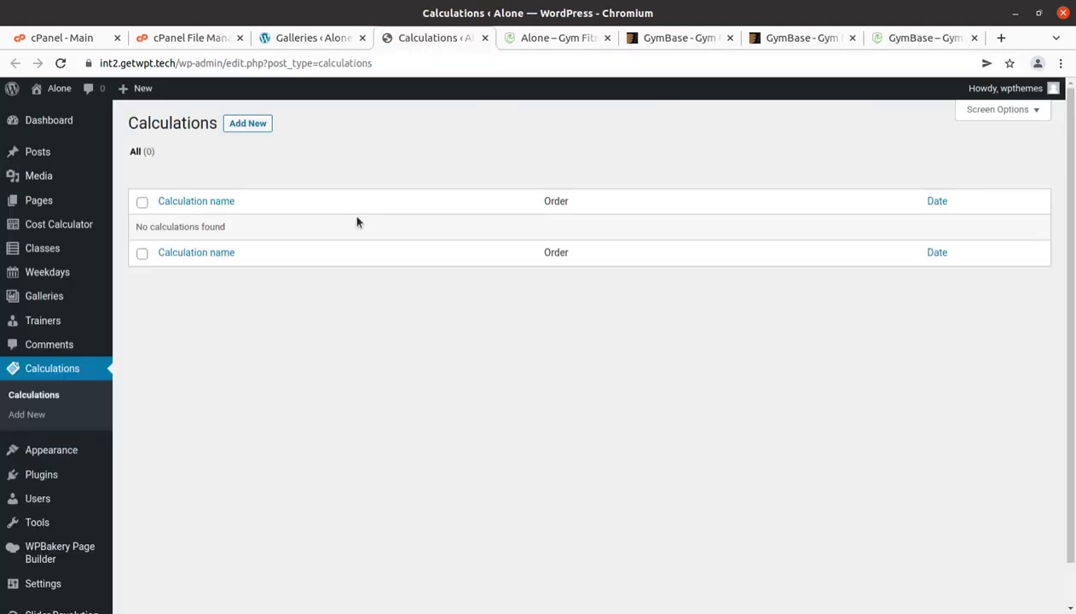
click(485, 39)
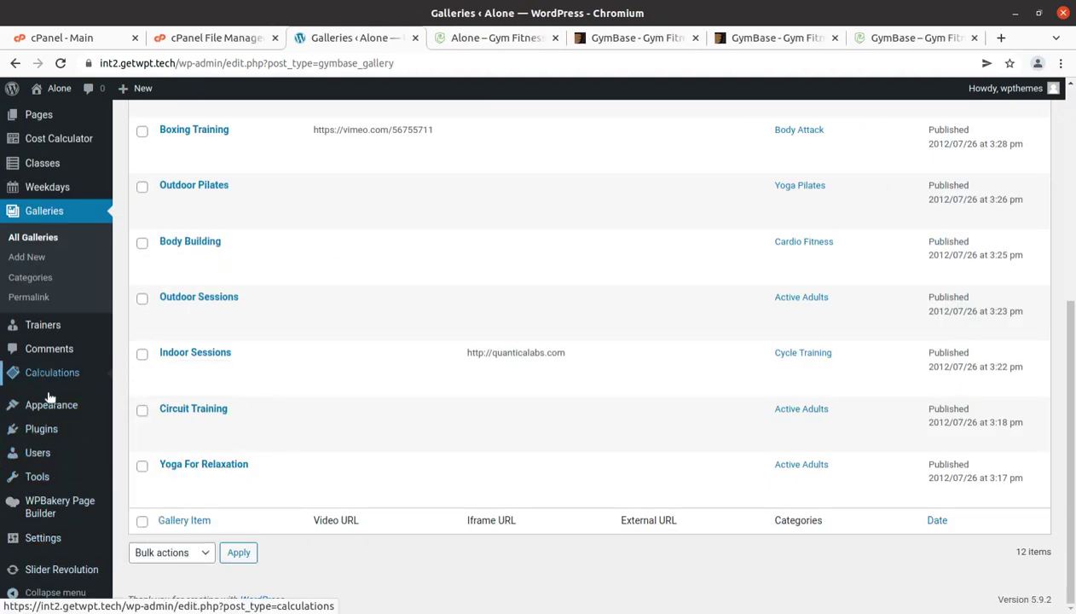
Open the GymBase Theme Options and look through all the Main settings down to the Google Analytics fields
mouse_move(58, 507)
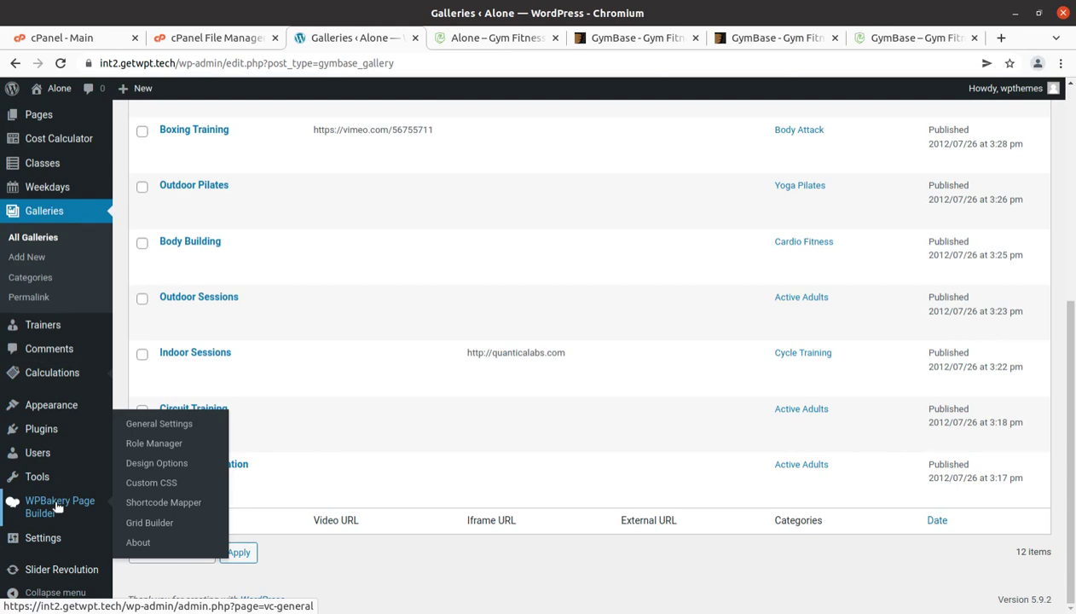
mouse_move(34, 413)
click(157, 524)
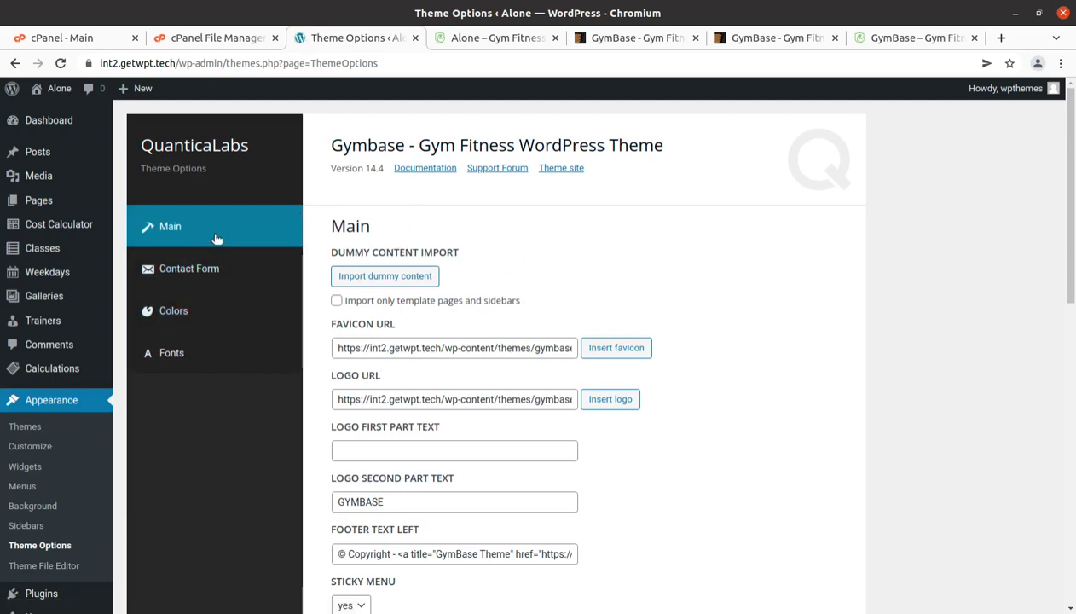
scroll(525, 305, down, 4)
scroll(525, 305, down, 5)
scroll(525, 305, up, 7)
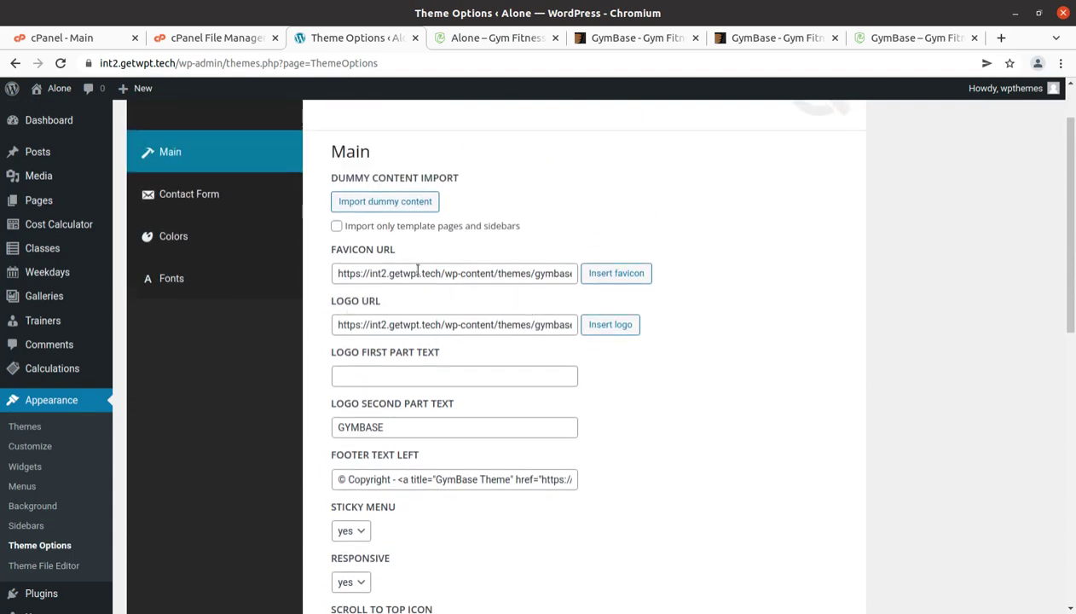
scroll(408, 315, down, 10)
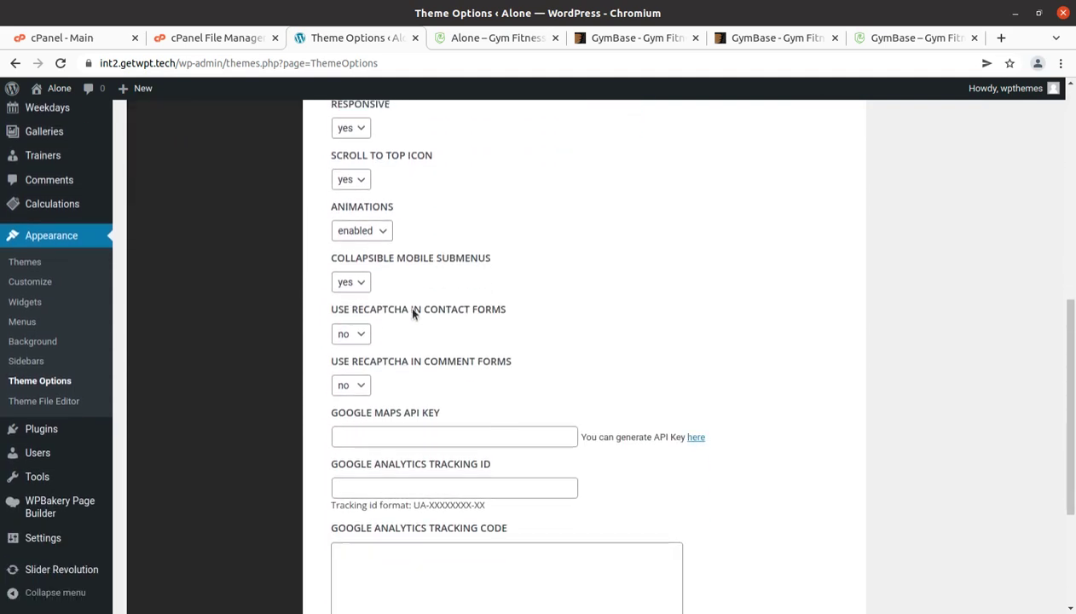
scroll(465, 294, down, 3)
scroll(457, 365, up, 9)
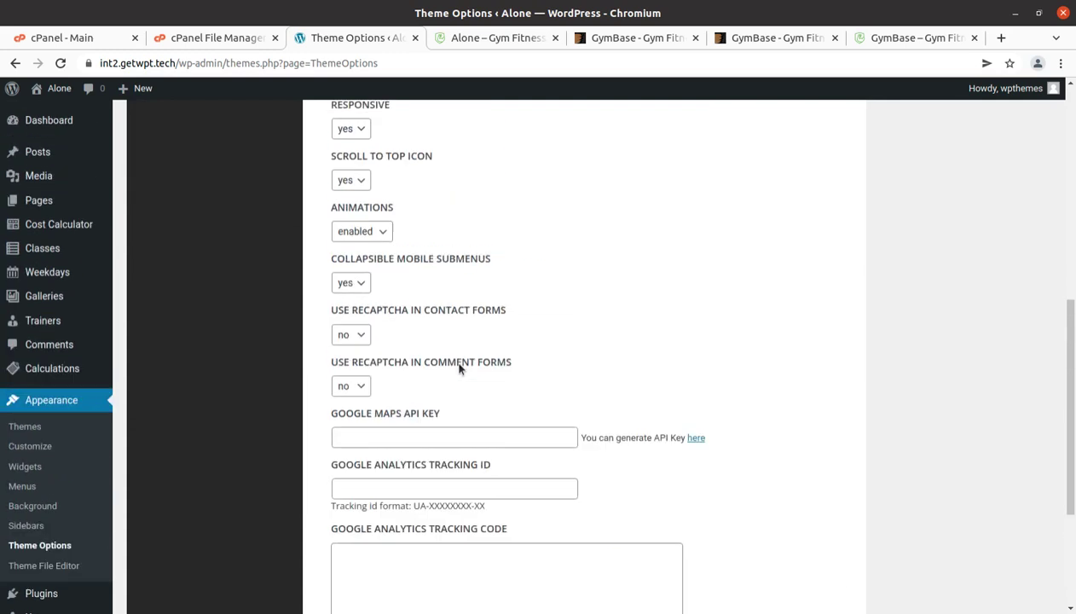
scroll(459, 368, up, 5)
Look through the Contact Form settings, the General to Miscellaneous color settings, and the Fonts settings of the theme options
click(185, 281)
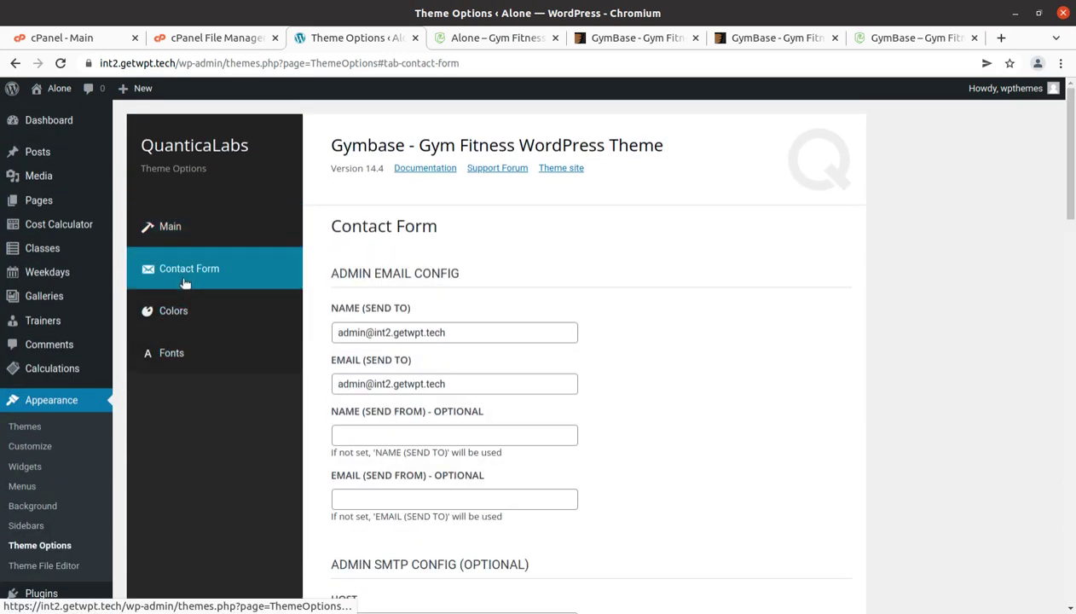
click(158, 314)
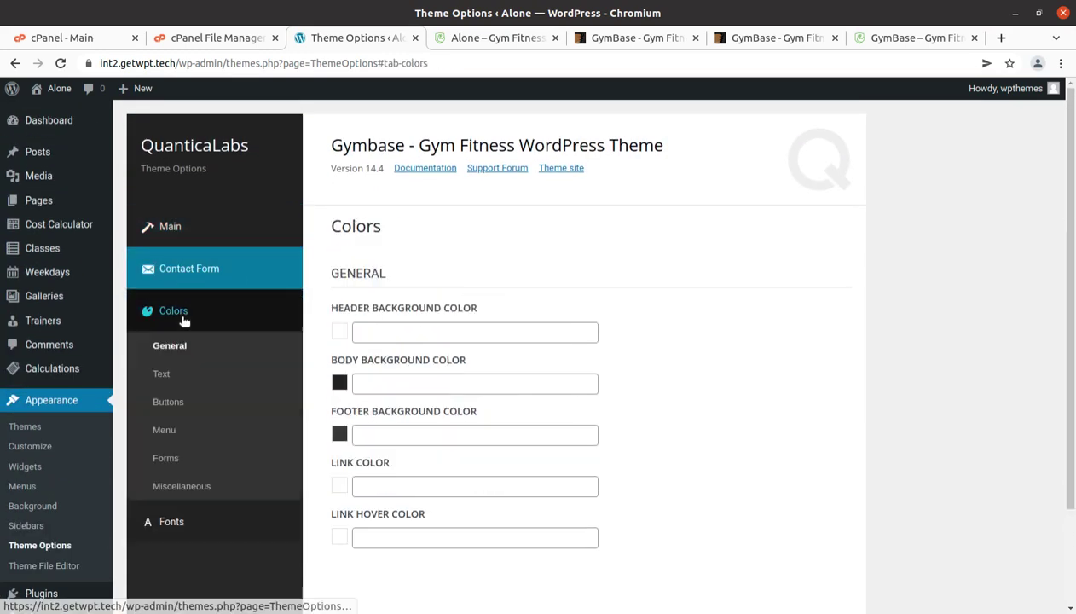
scroll(406, 281, down, 3)
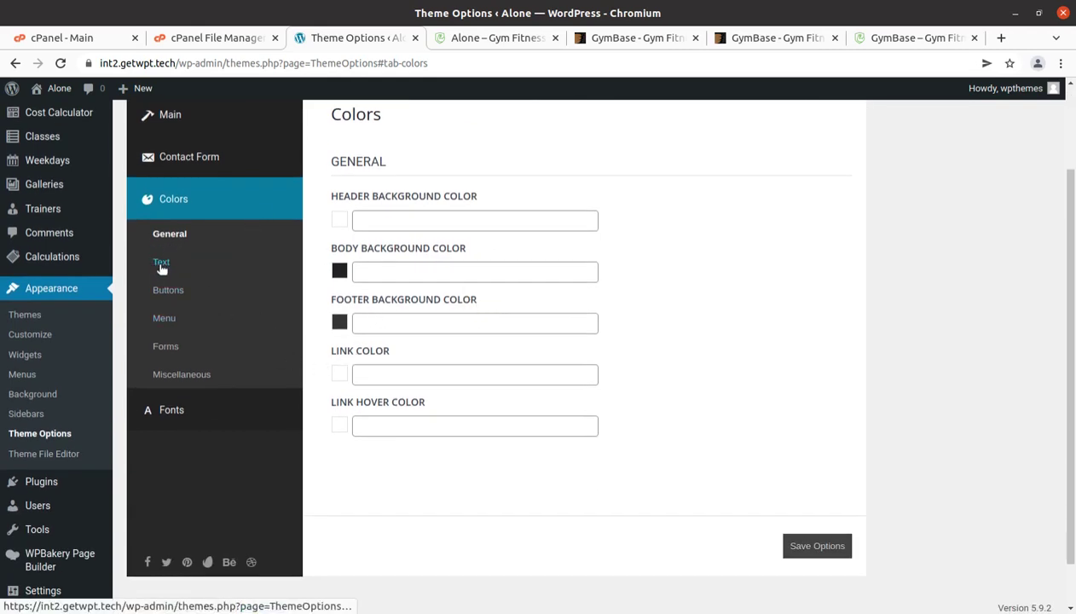
click(161, 263)
click(168, 290)
click(165, 317)
click(166, 347)
click(181, 376)
click(189, 415)
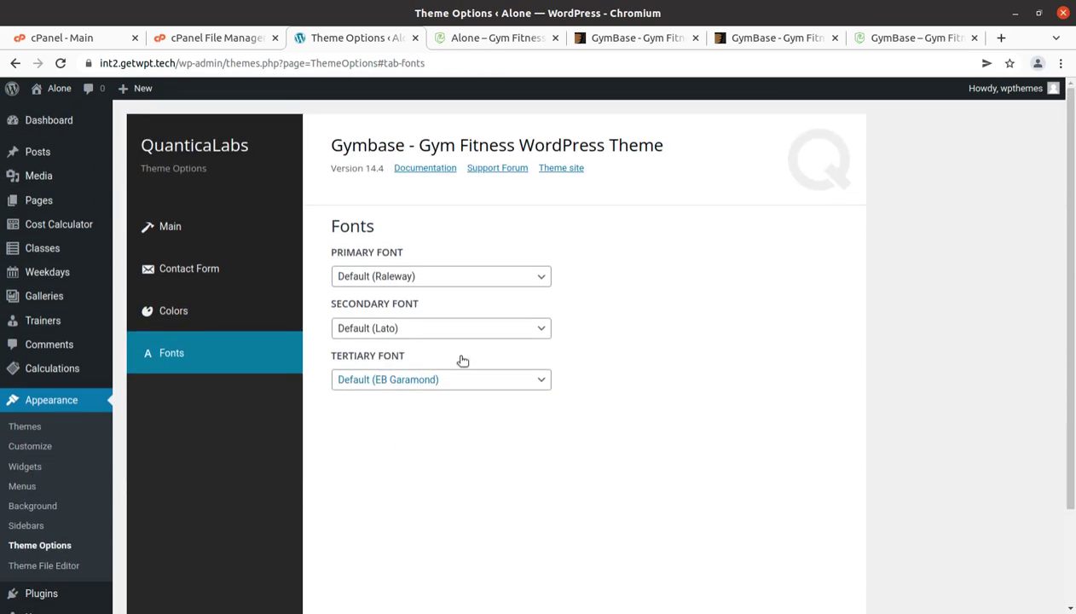
Return to the admin Dashboard and look over the upper part of the site's public home page in its open tab
mouse_move(46, 121)
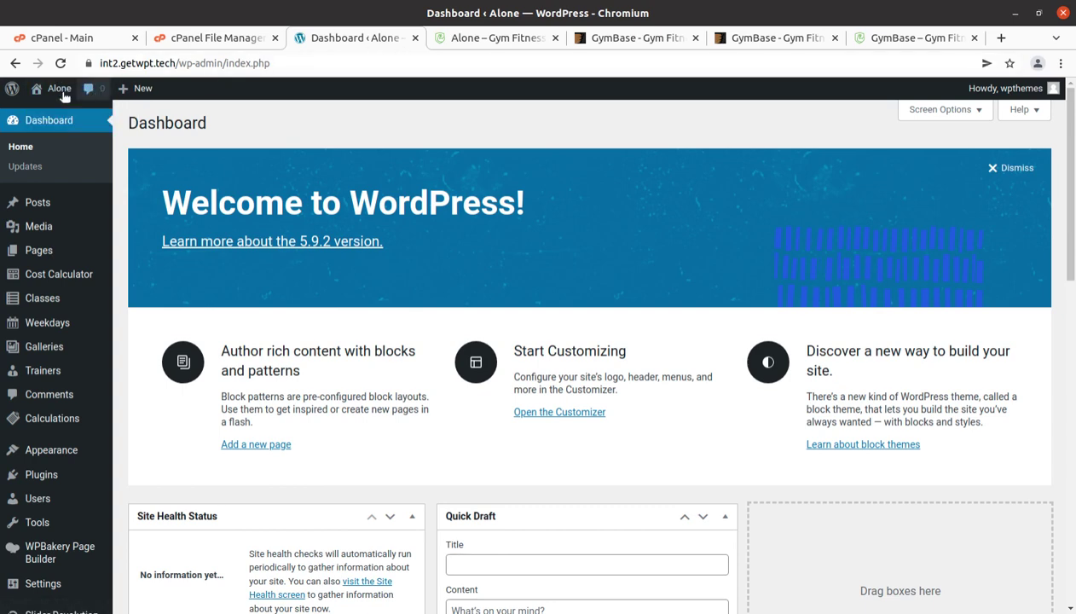
click(456, 41)
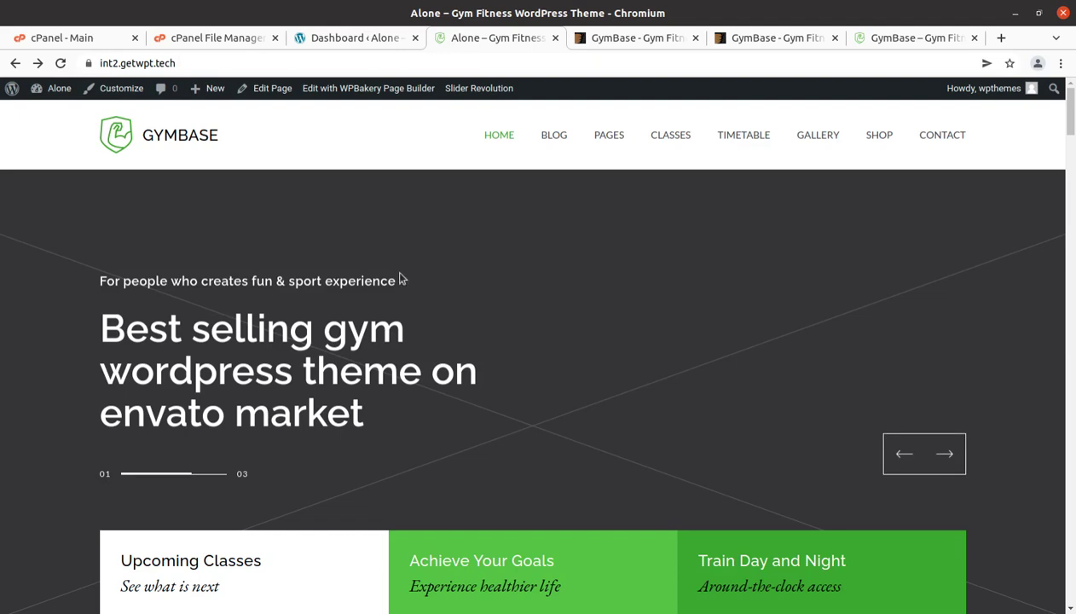
scroll(401, 277, down, 3)
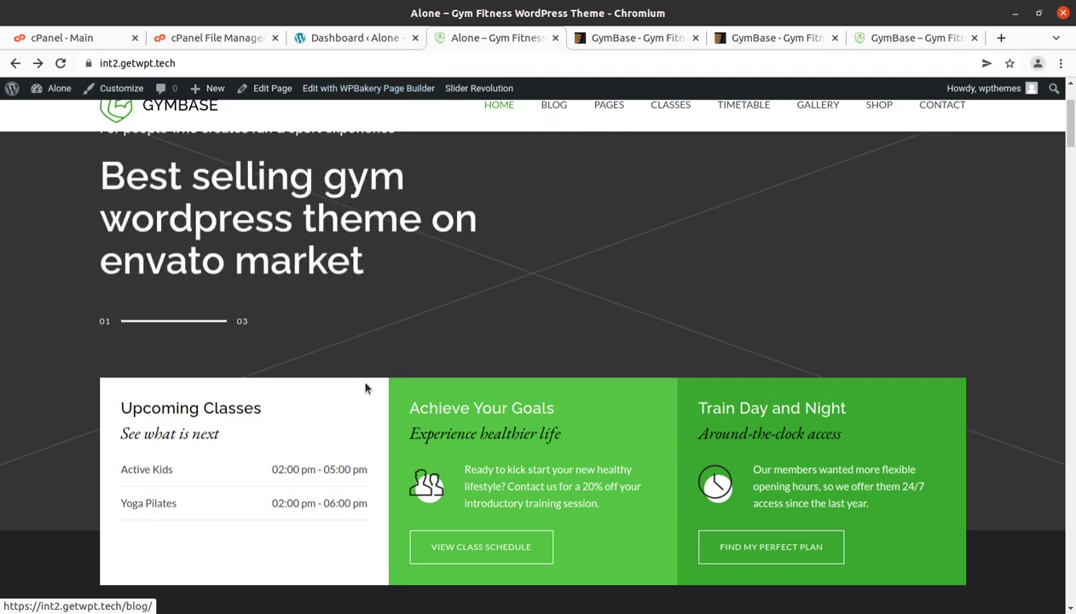
scroll(362, 381, up, 3)
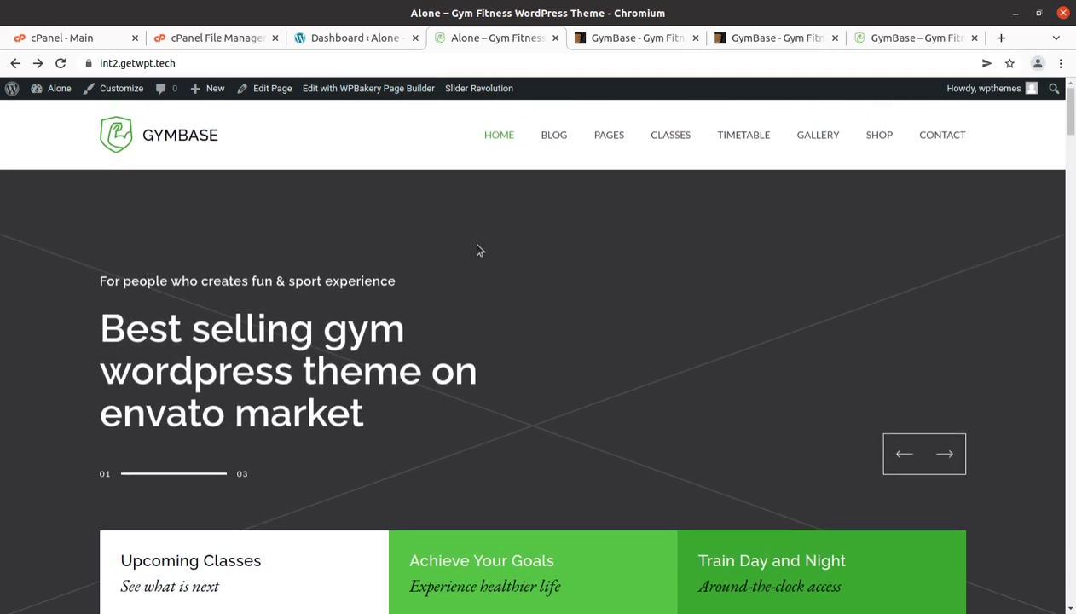
scroll(750, 251, down, 2)
scroll(554, 226, up, 2)
Open the Slider Revolution overview from the admin area, dismiss its welcome window, and look at the available modules
click(351, 39)
scroll(129, 415, down, 5)
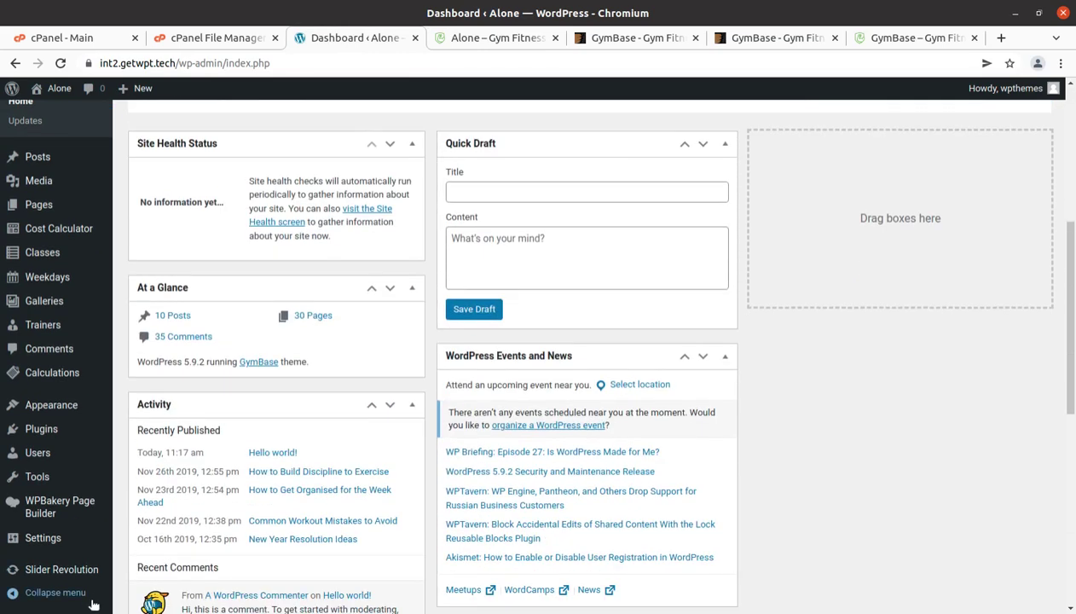
mouse_move(102, 569)
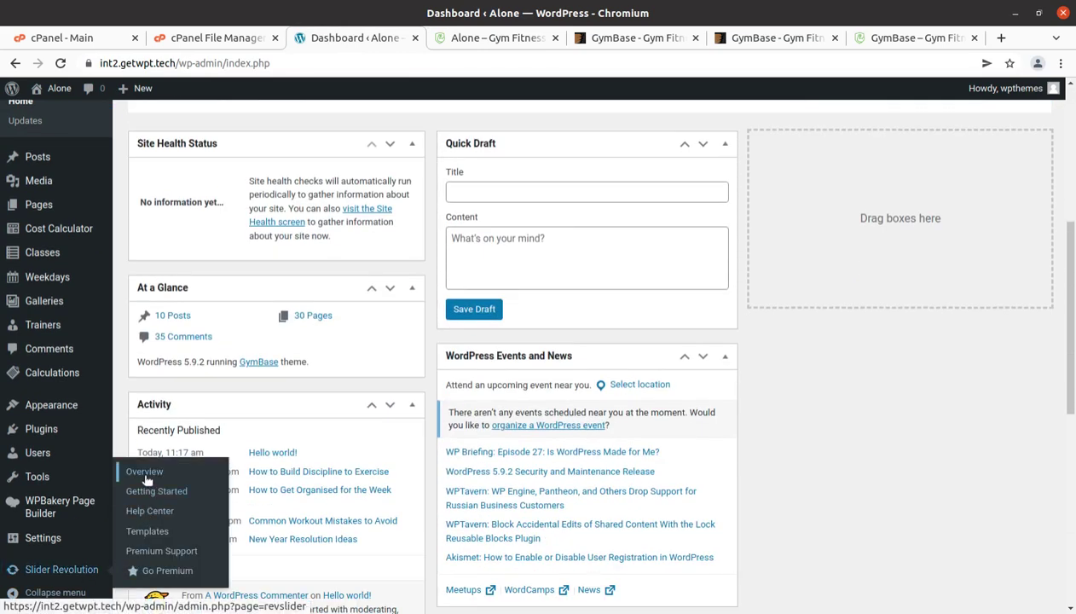
click(83, 570)
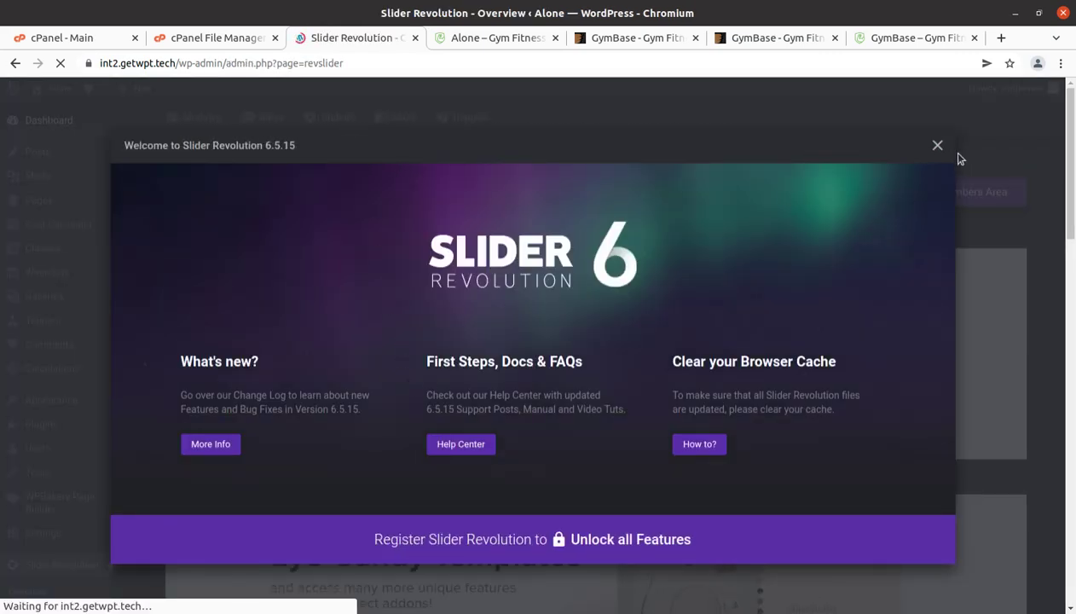
click(936, 145)
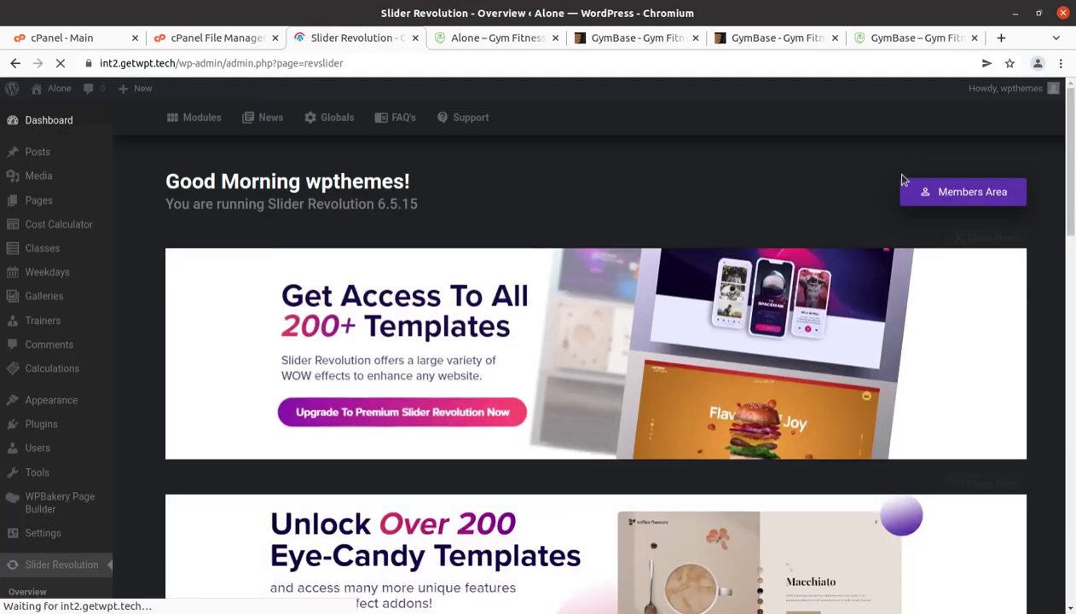
scroll(545, 366, down, 6)
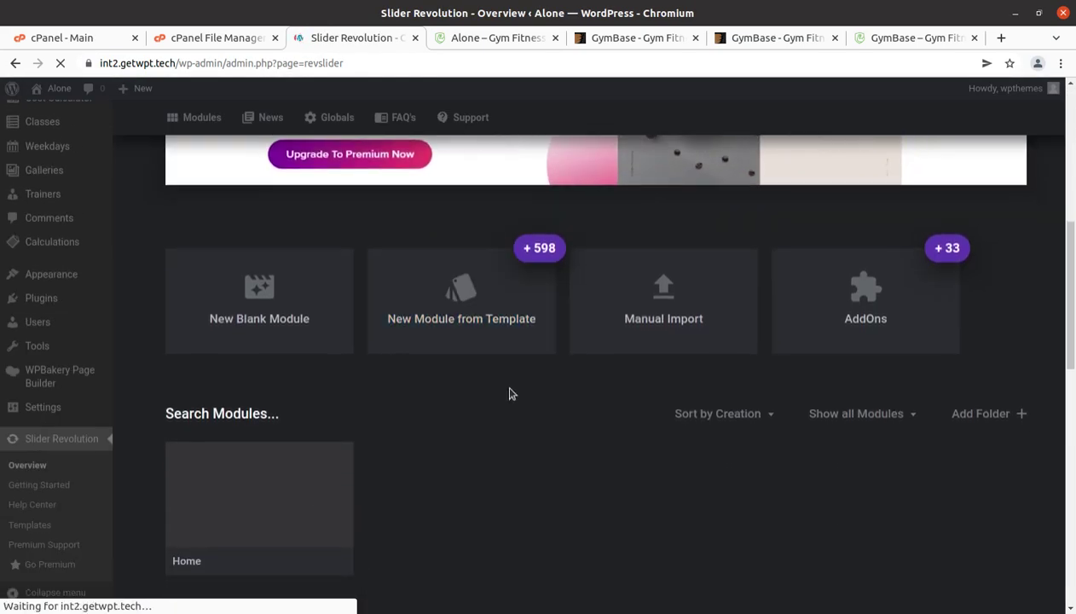
scroll(509, 393, down, 2)
Open the Home slider module in the editor and view its Slide Options and the slide canvas
mouse_move(222, 400)
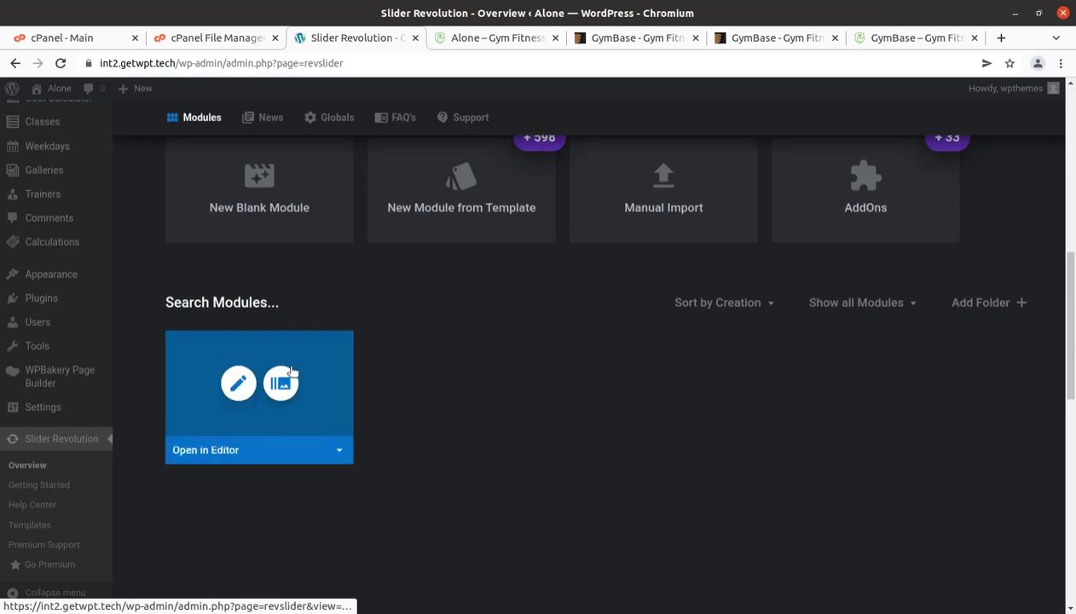
click(237, 385)
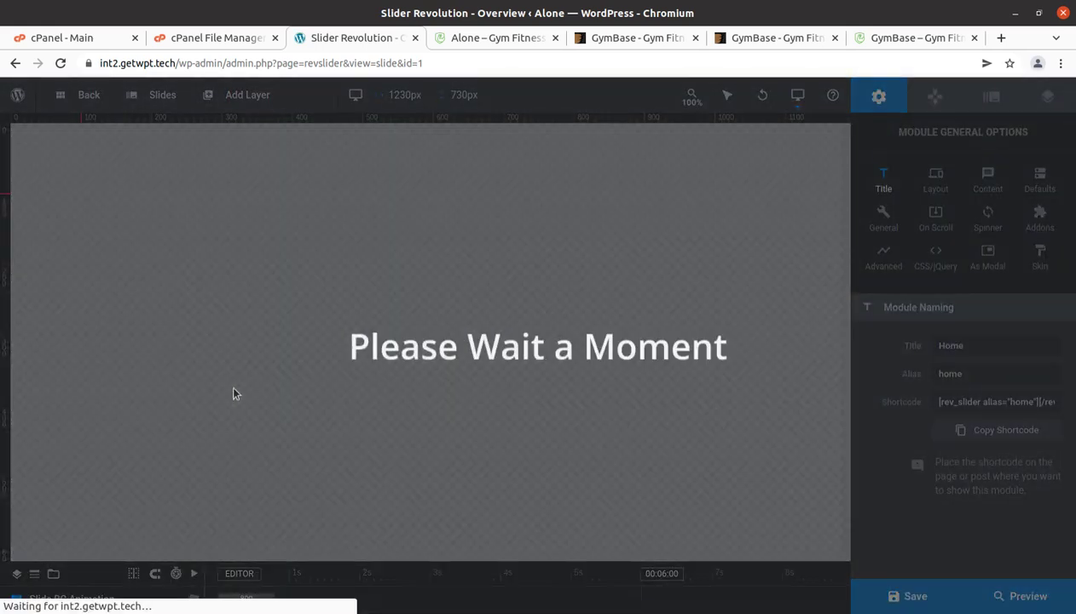
scroll(560, 318, down, 3)
scroll(560, 317, up, 2)
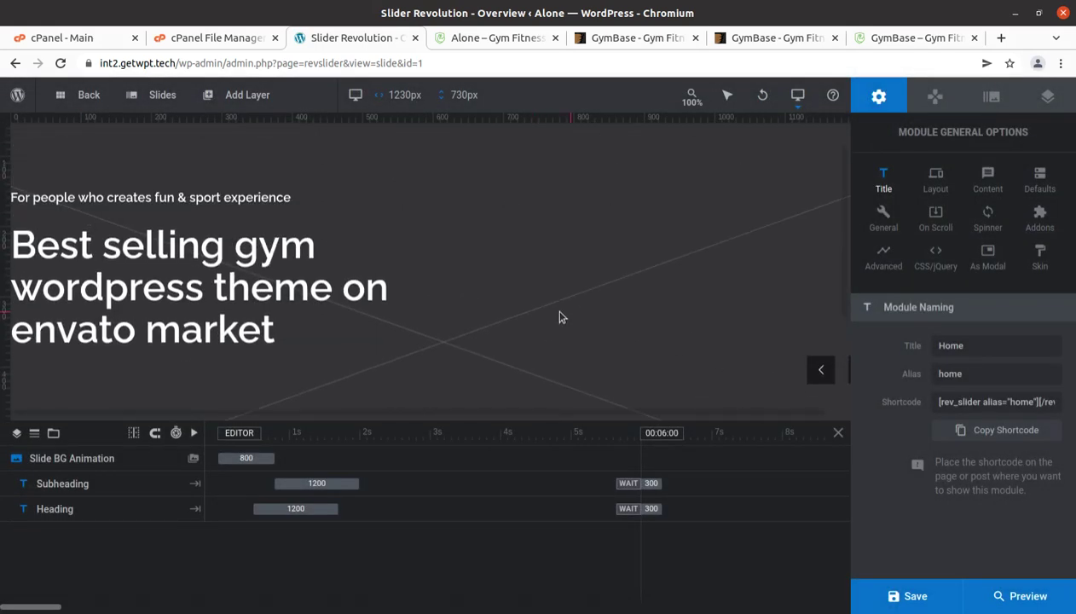
click(985, 98)
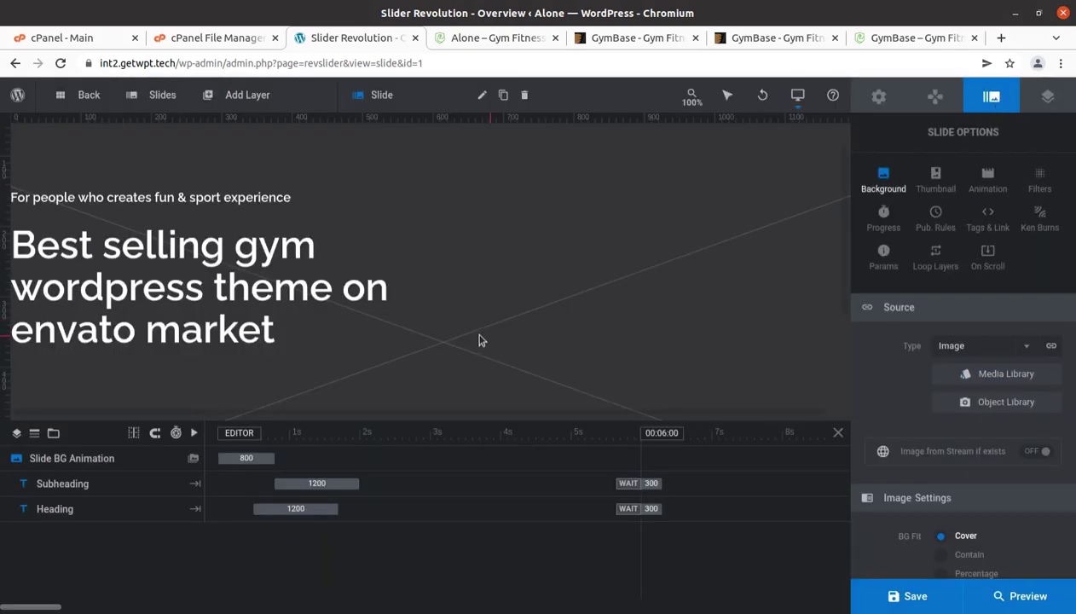
scroll(503, 307, up, 1)
scroll(511, 273, down, 5)
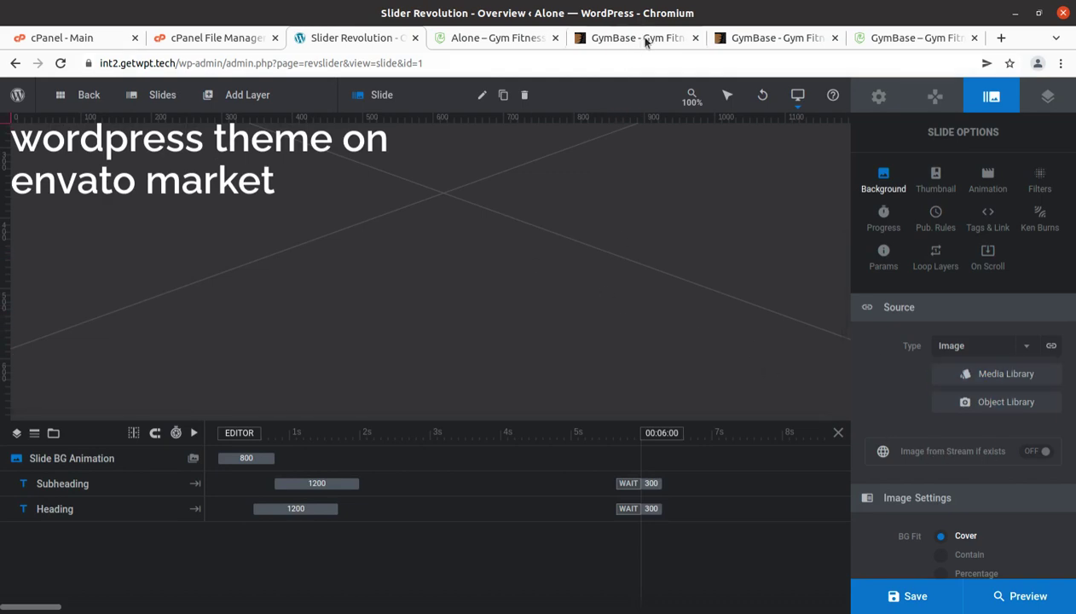
Switch to the ThemeForest preview of GymBase and look over the demo home page's slider for comparison
click(771, 37)
scroll(586, 231, up, 1)
scroll(586, 231, up, 10)
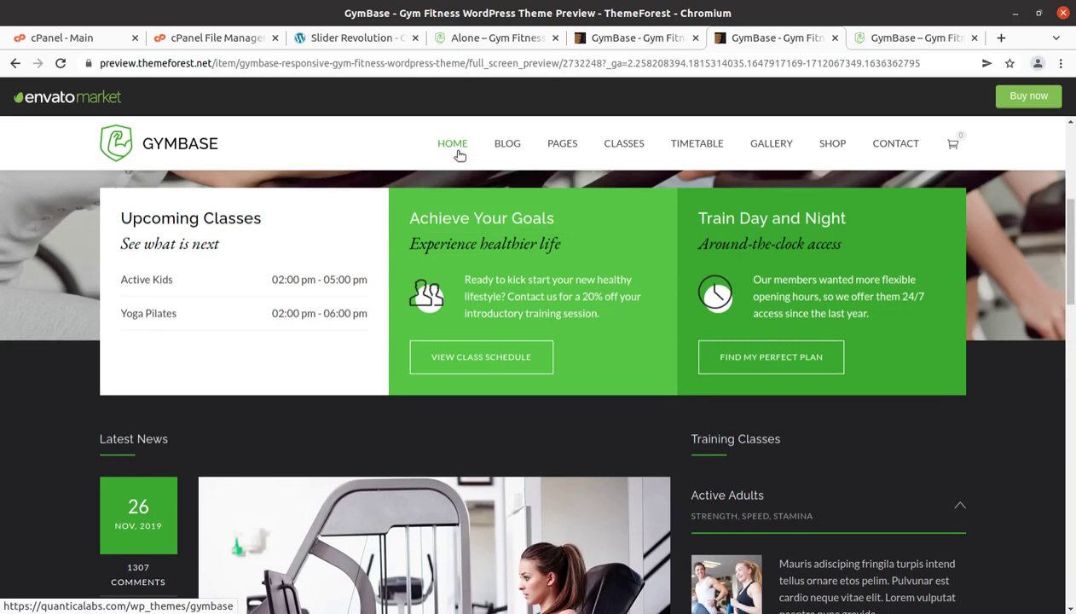
mouse_move(543, 166)
scroll(543, 167, up, 3)
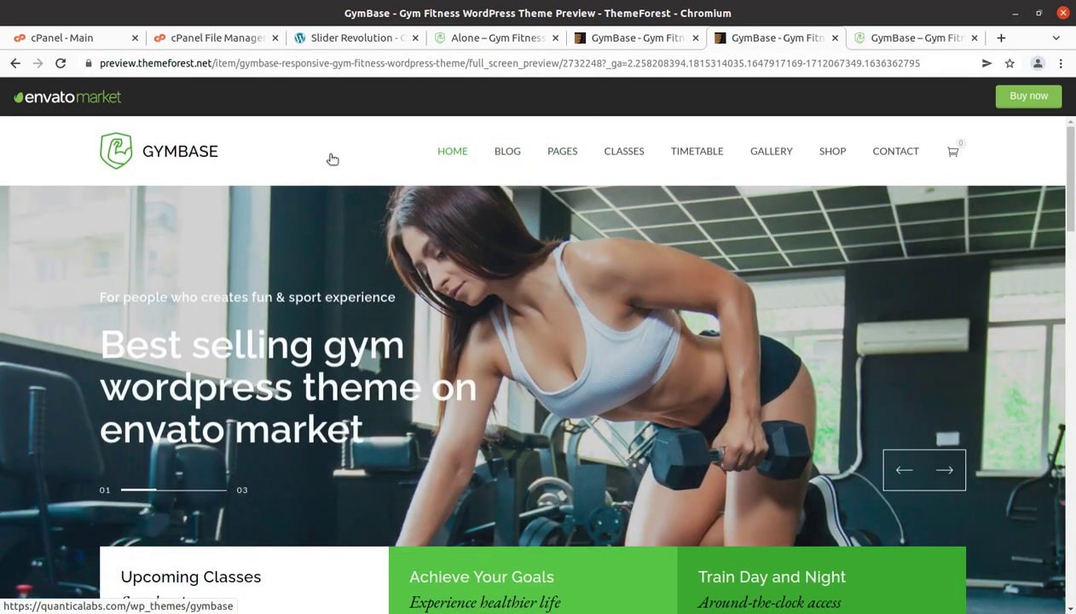
key(ctrl+l)
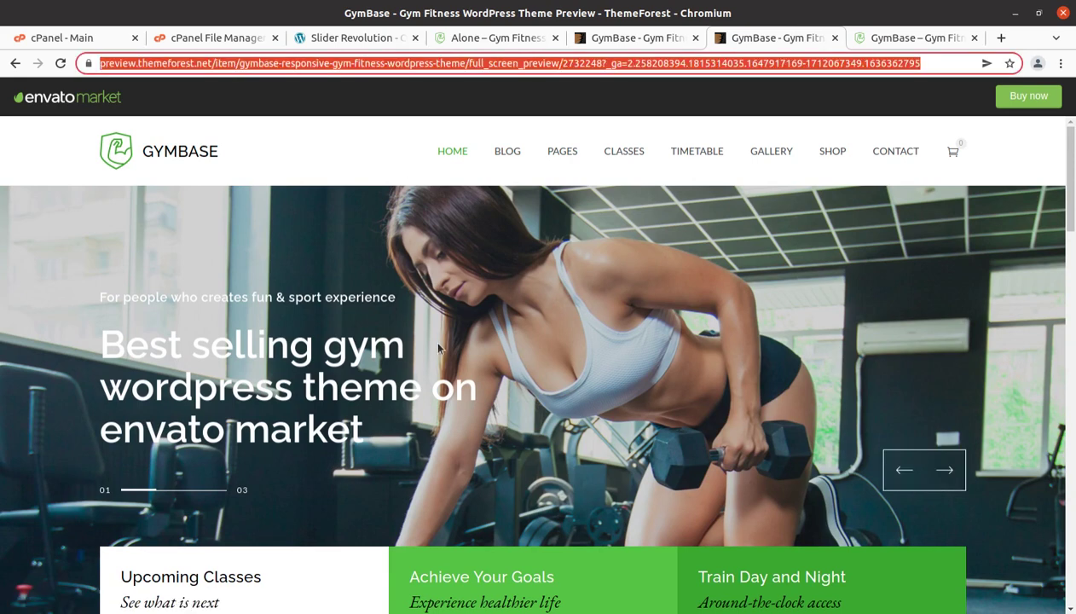
scroll(365, 243, down, 2)
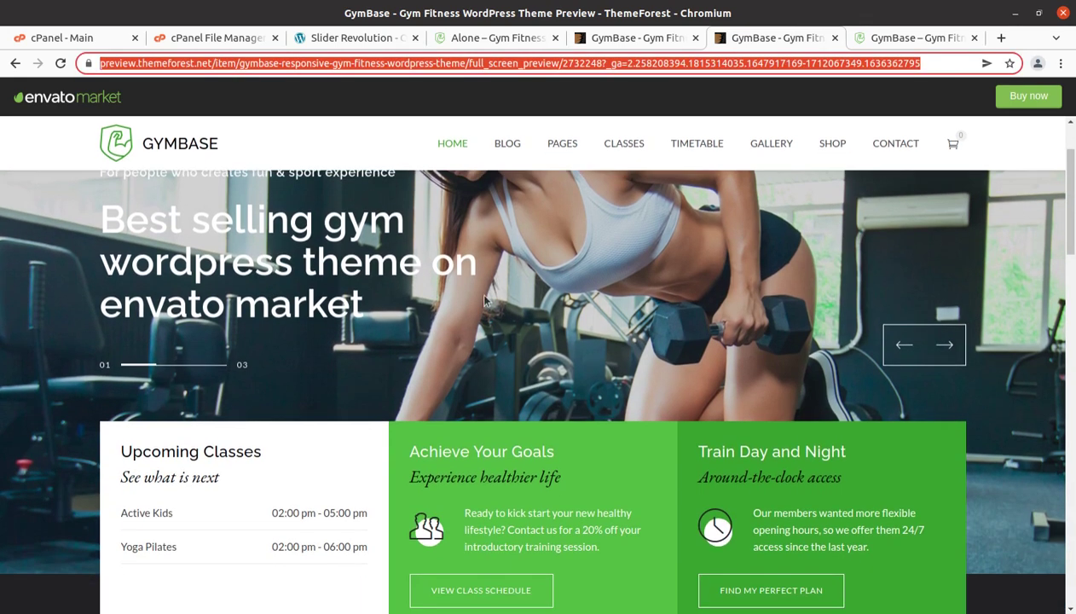
Review the demo home page's slider again, and compare it with the first slide's canvas in the Slider Revolution editor
scroll(494, 293, up, 2)
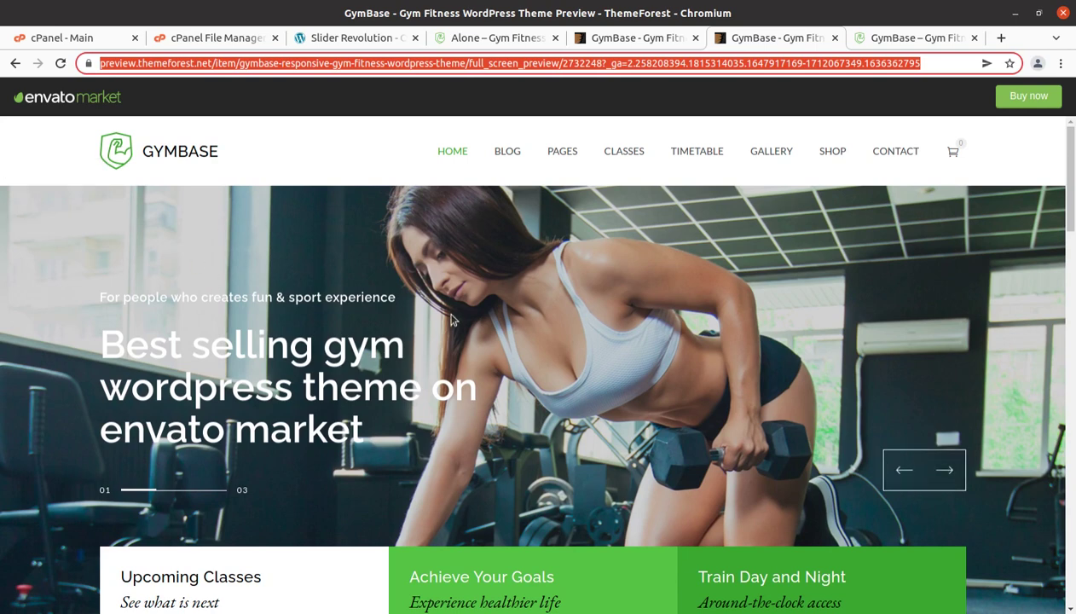
scroll(447, 313, down, 2)
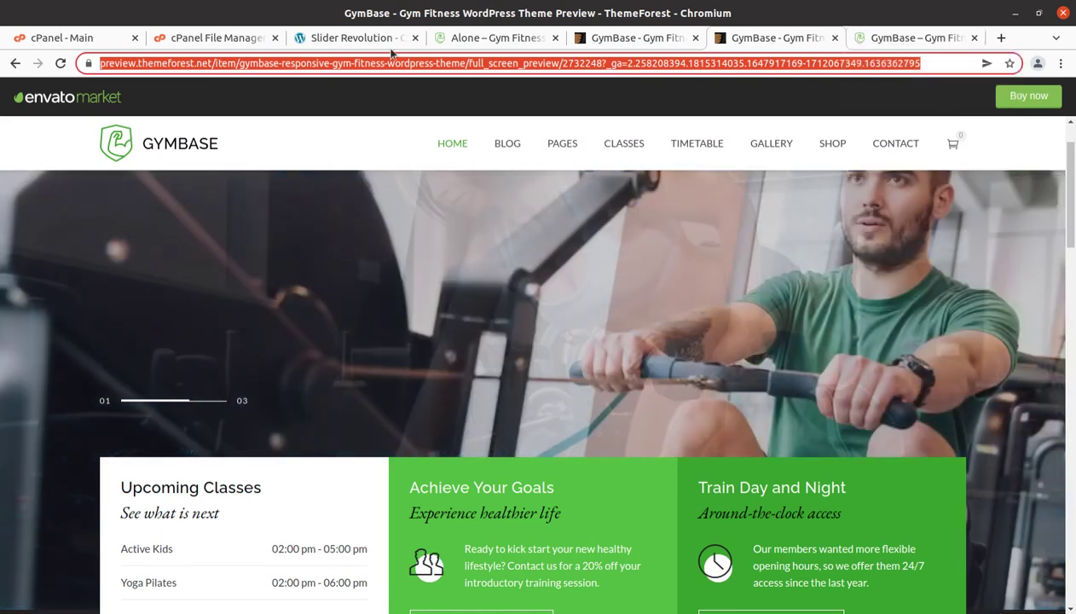
click(345, 37)
scroll(750, 359, up, 2)
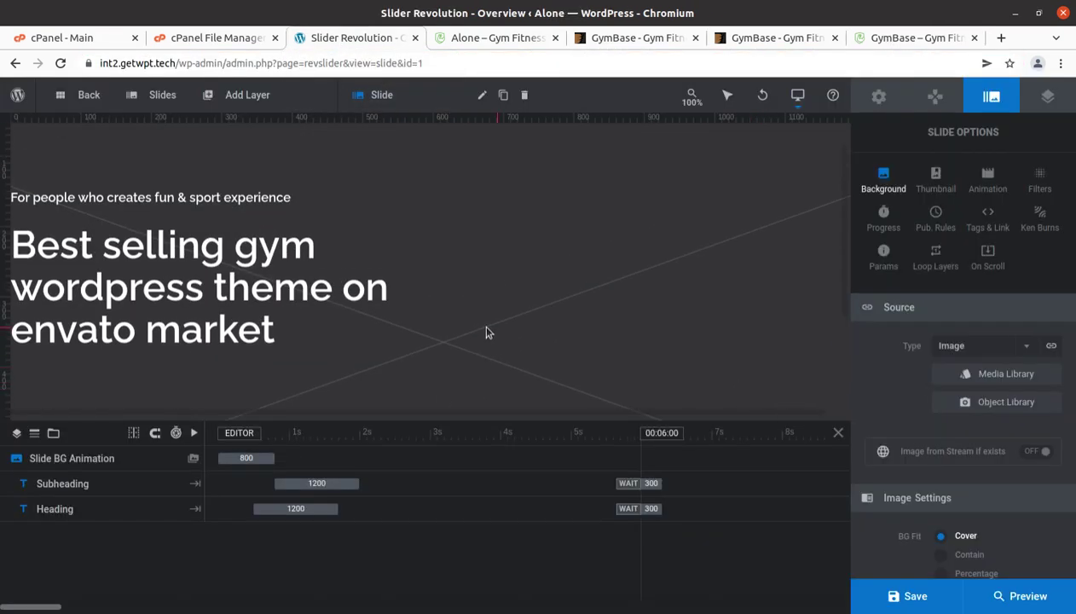
scroll(479, 322, up, 1)
scroll(753, 338, down, 1)
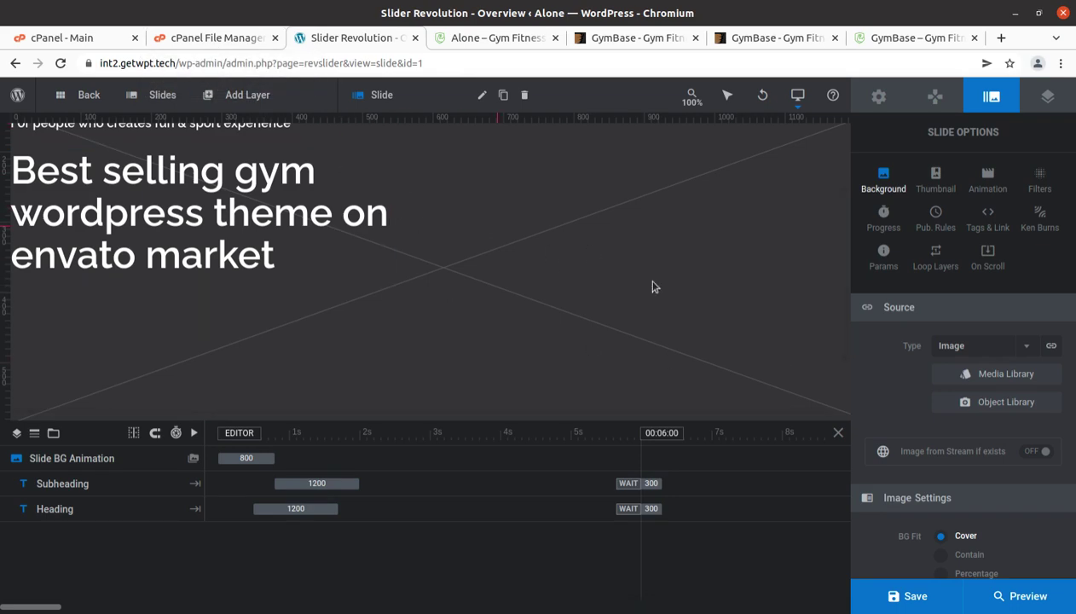
Upload 108767-girl-fitness-exercisegym-gym-dumbbells-workout-sportswear-motivation.jpg from Downloads and insert it as the slide's background image
click(968, 375)
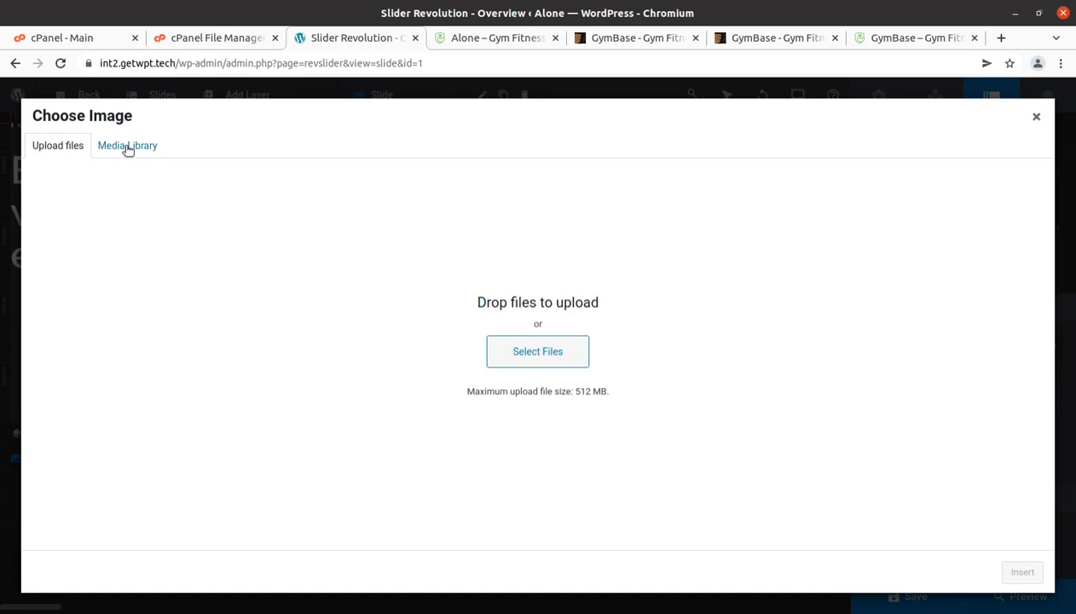
click(538, 360)
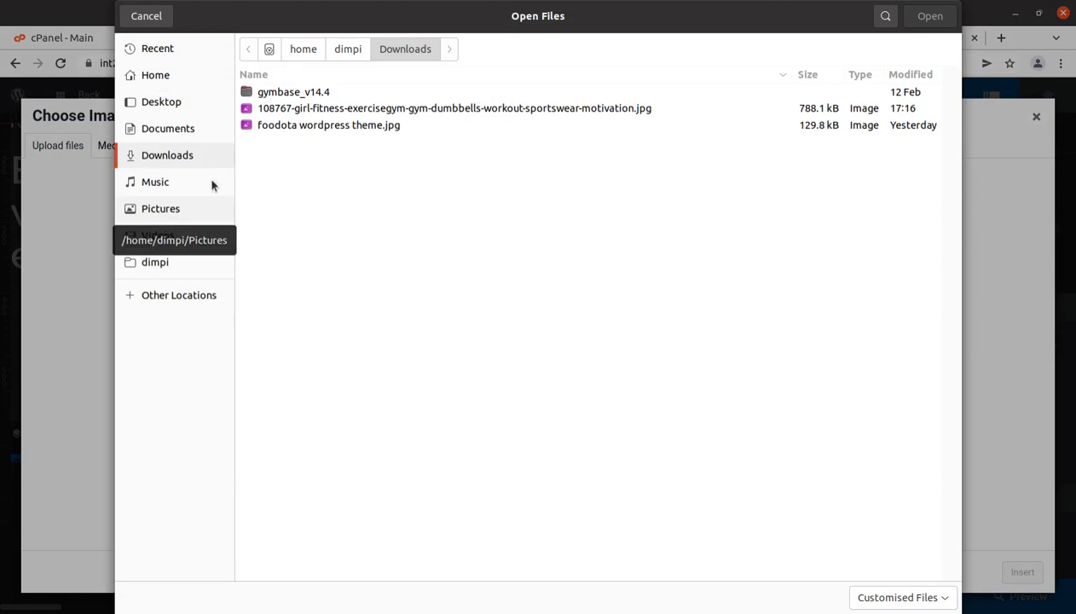
click(323, 110)
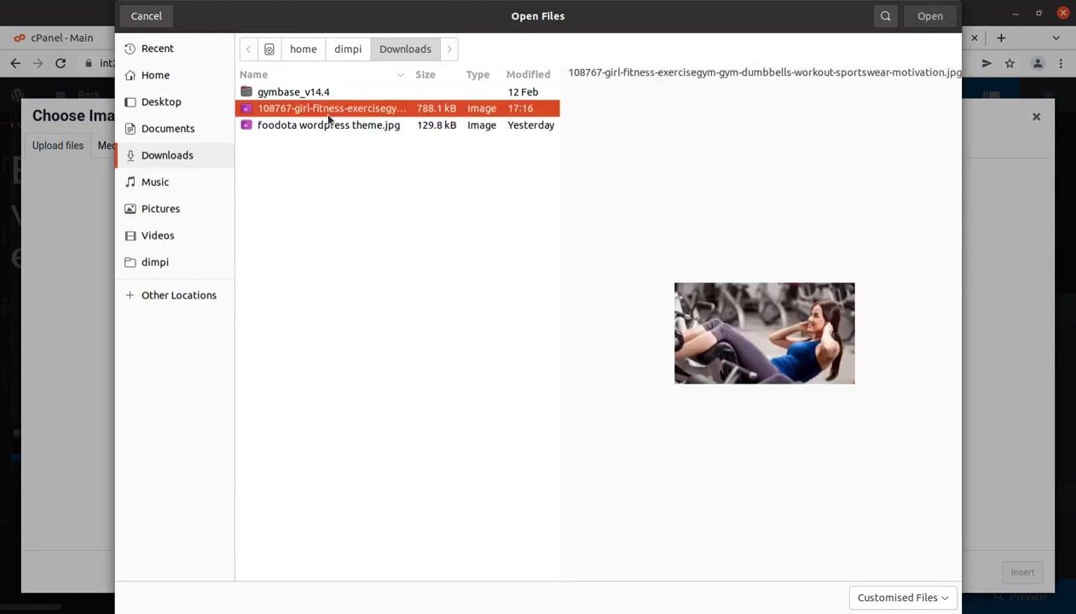
click(930, 16)
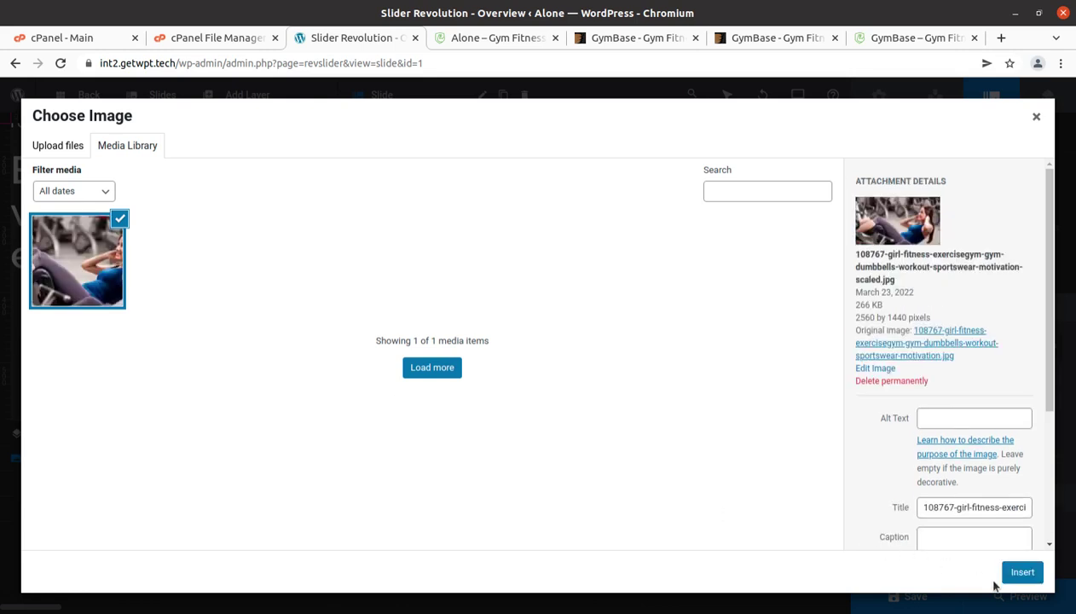
click(1020, 574)
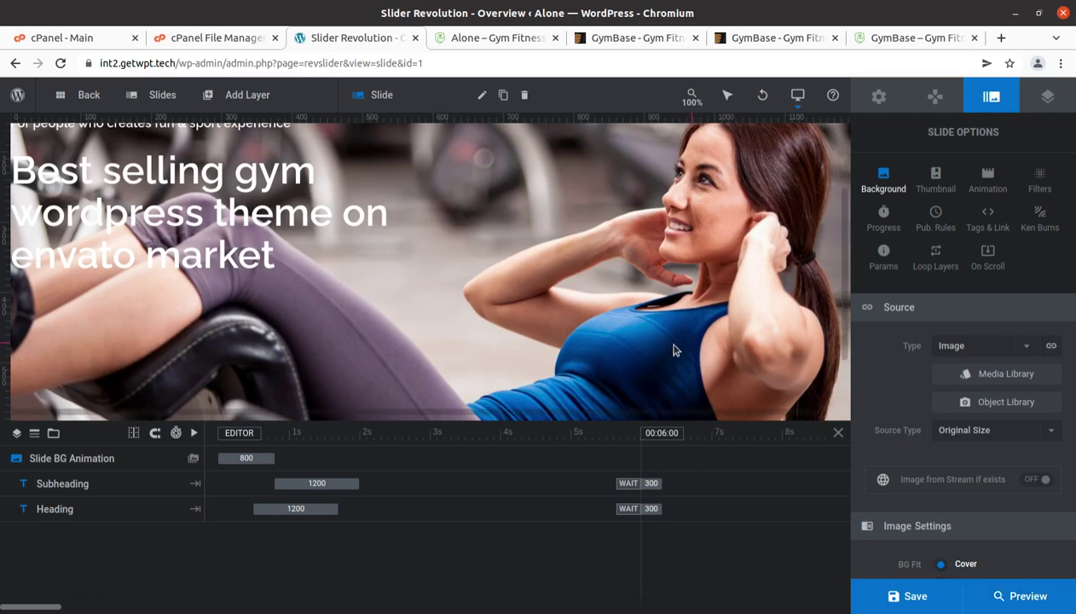
Optimize the slider's file sizes with the File Size Optimizer, save those changes, and save the Home slider module
scroll(735, 371, down, 3)
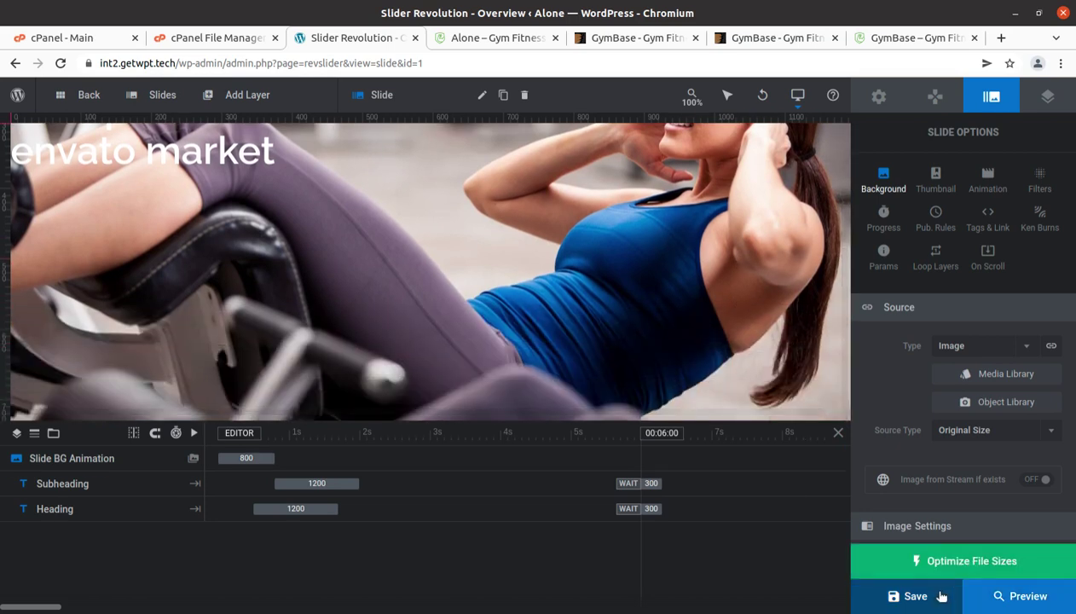
click(946, 564)
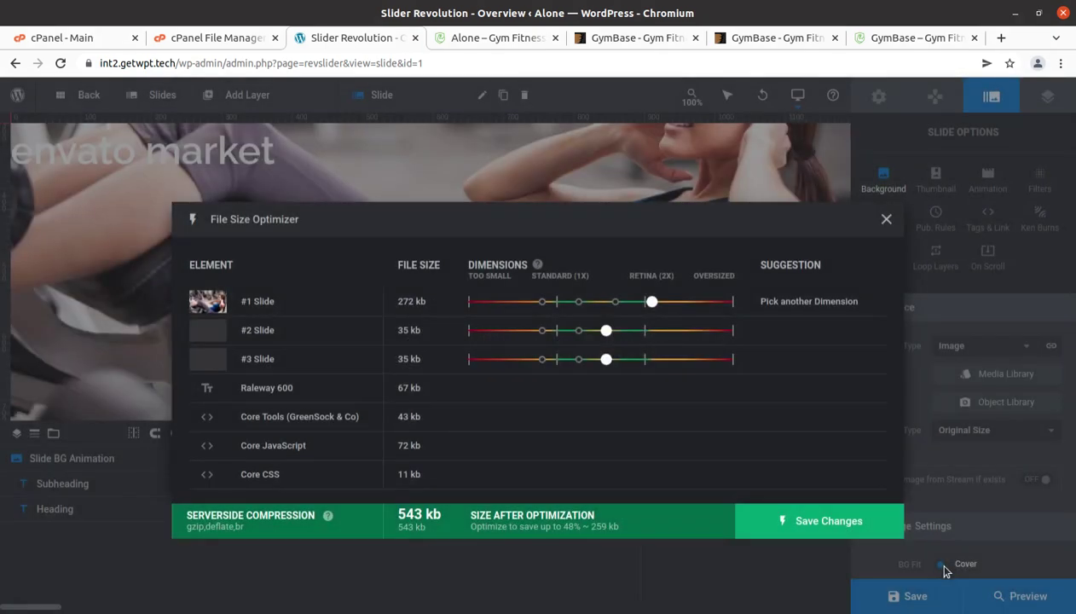
click(831, 523)
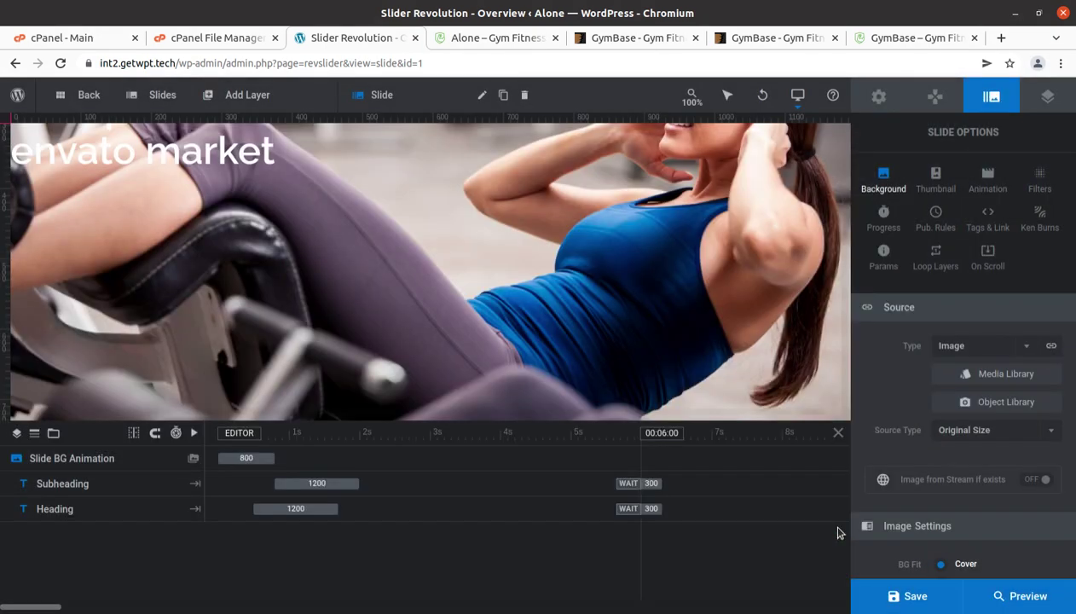
click(904, 596)
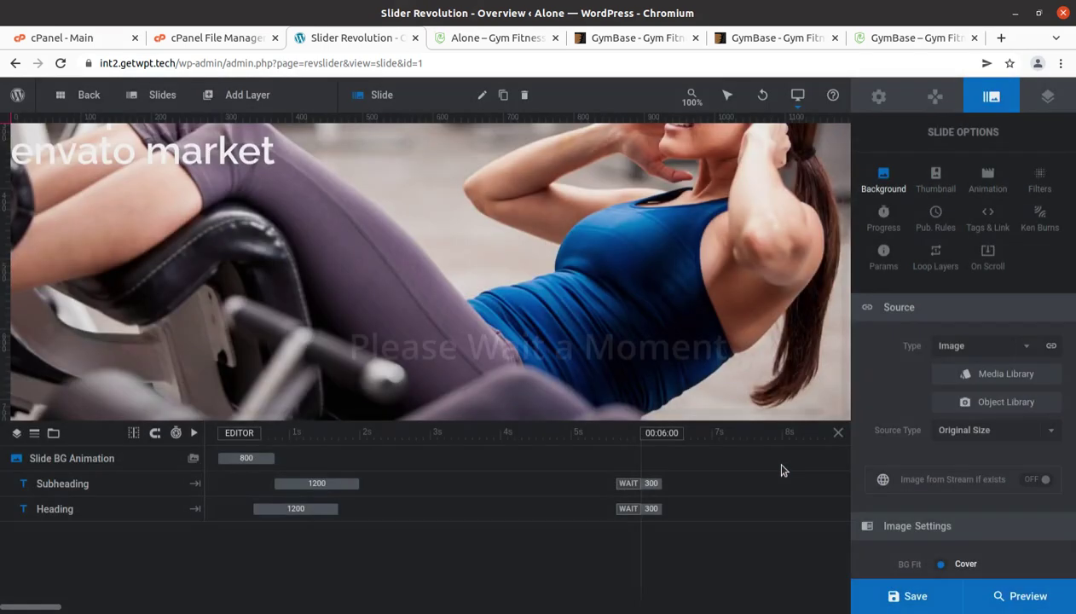
Reload the site's public home page in its open tab and check the slider and the sections just below it
click(467, 39)
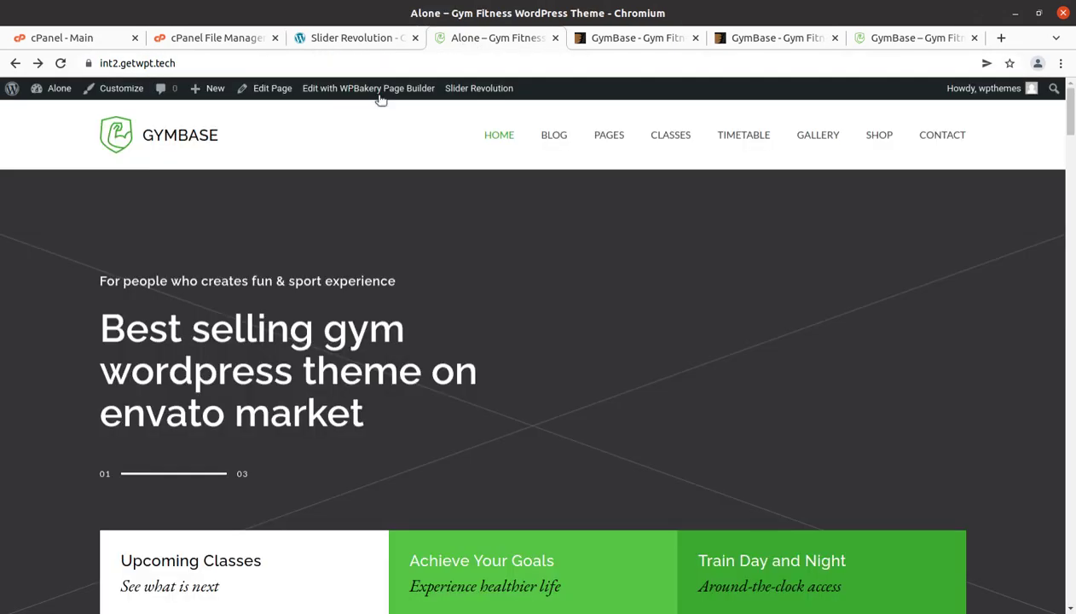
click(60, 65)
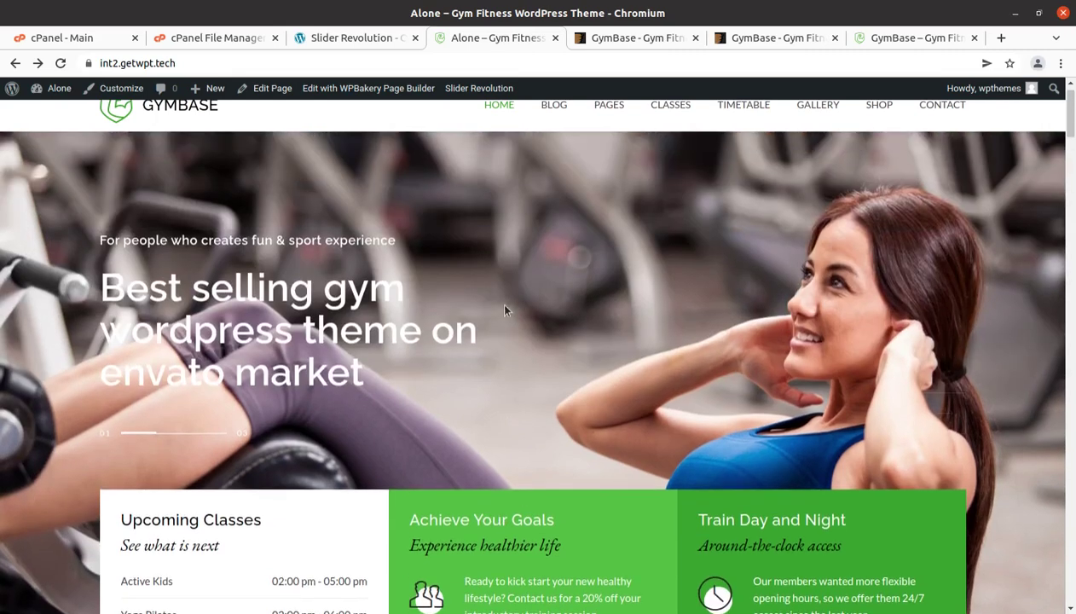
scroll(503, 310, down, 3)
scroll(503, 310, down, 3)
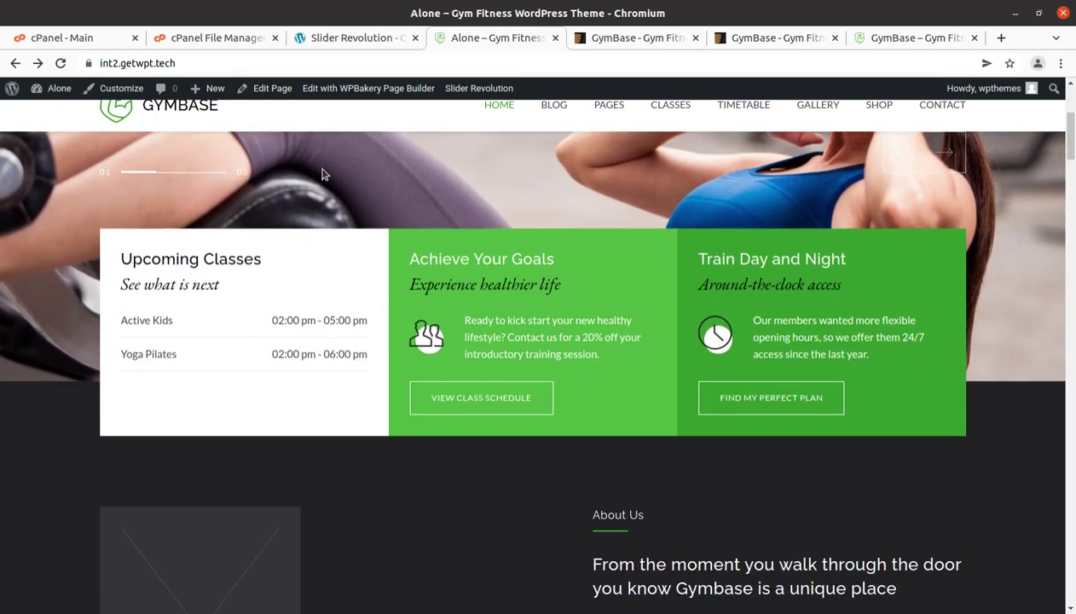
scroll(358, 222, up, 5)
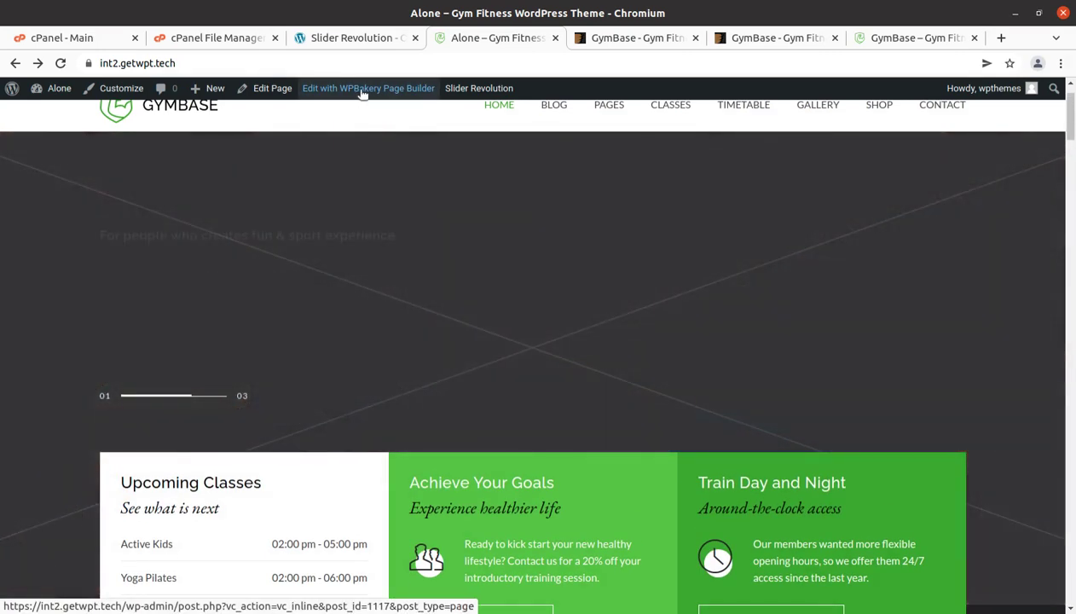
Open the home page in the WPBakery frontend editor and view the Column and Widgetised Sidebar settings of the class boxes without changing them
click(362, 89)
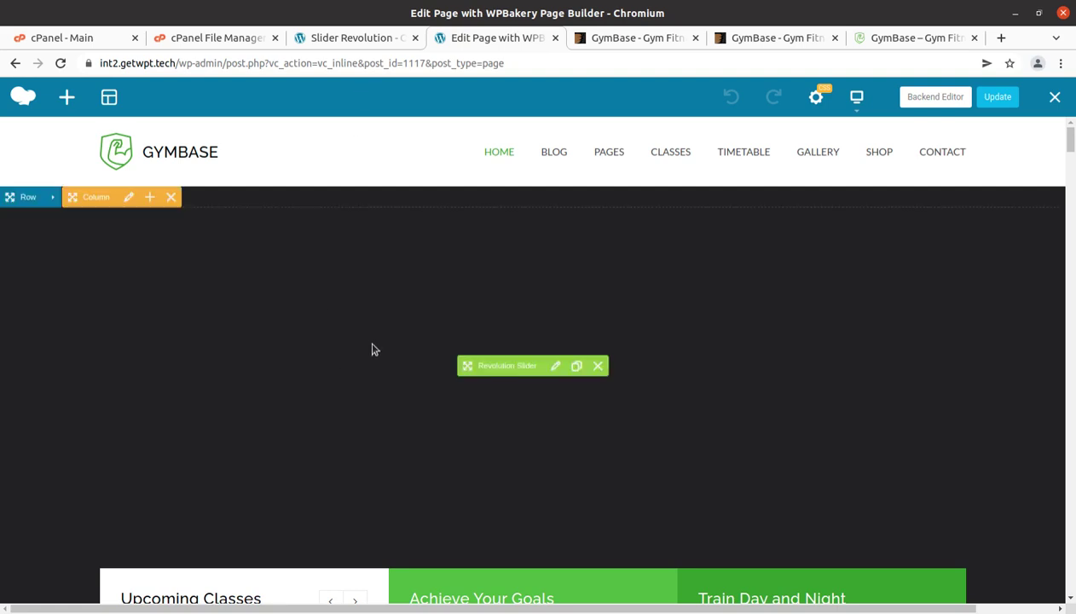
scroll(367, 348, down, 3)
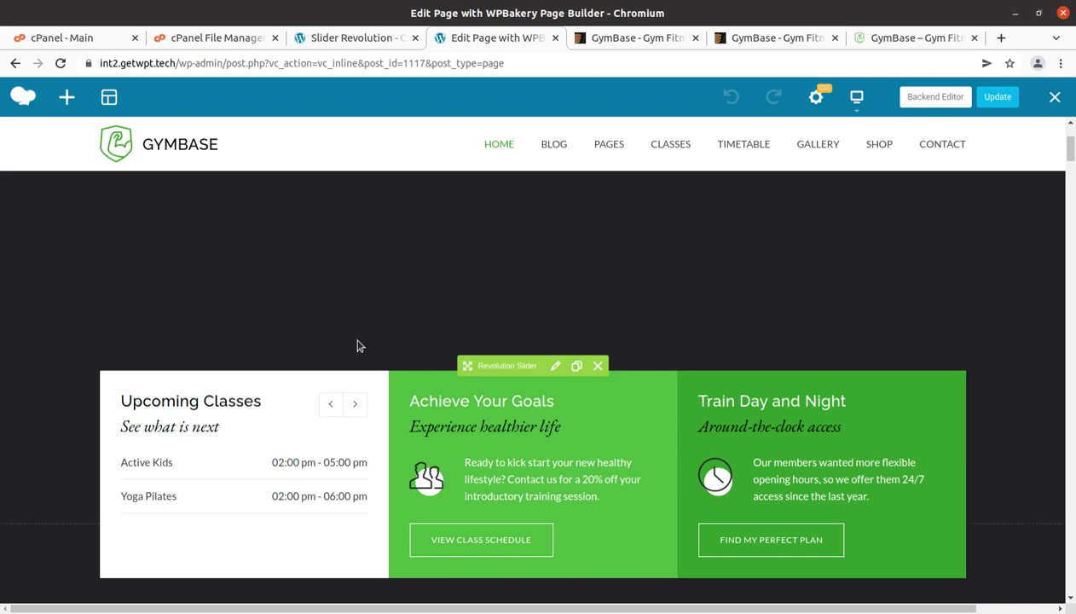
scroll(358, 346, down, 2)
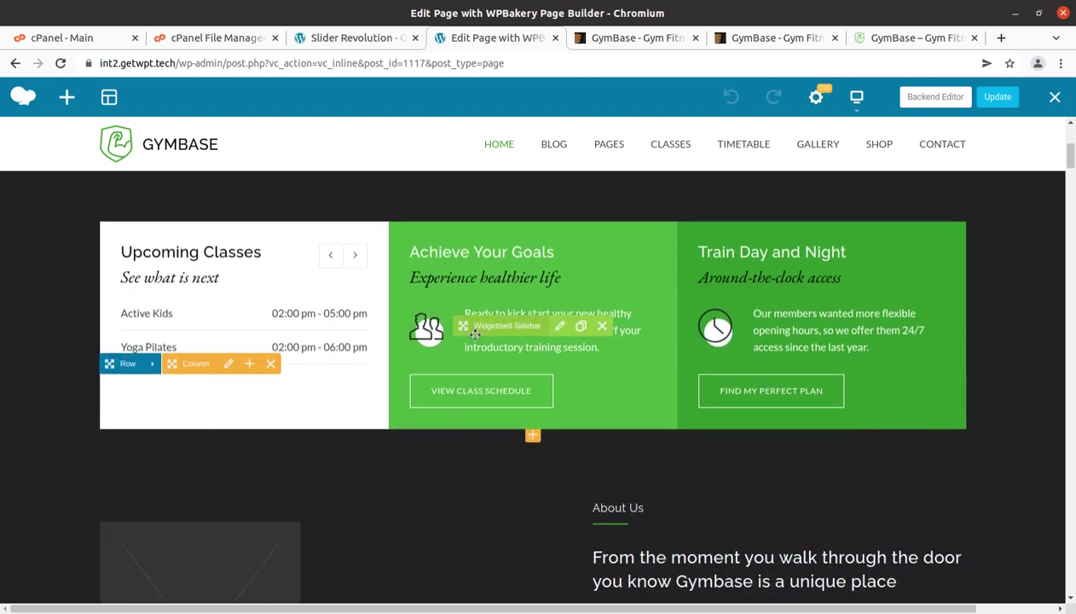
click(229, 364)
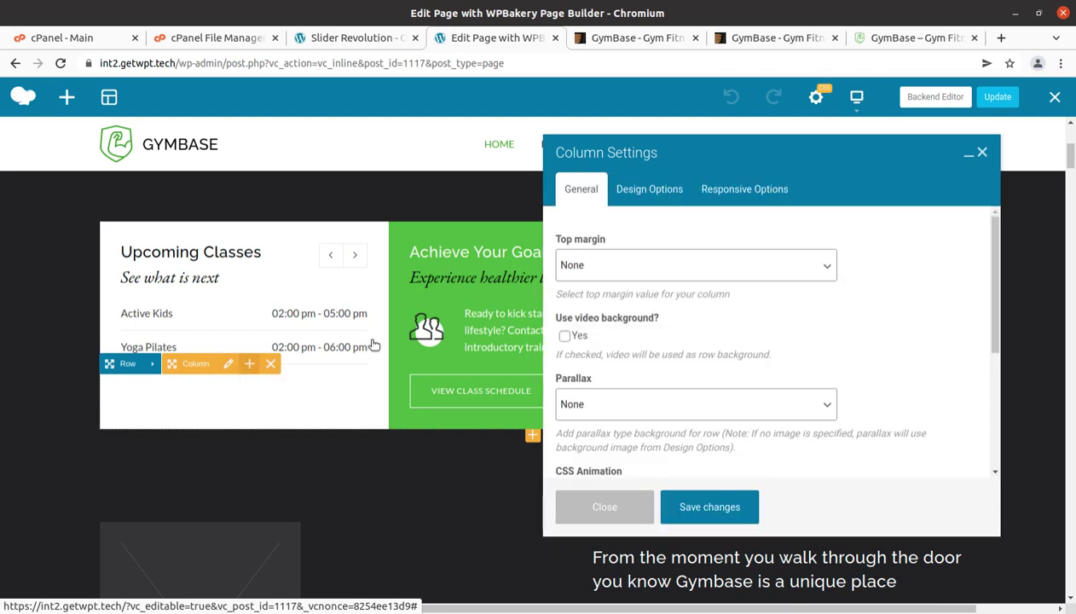
click(982, 154)
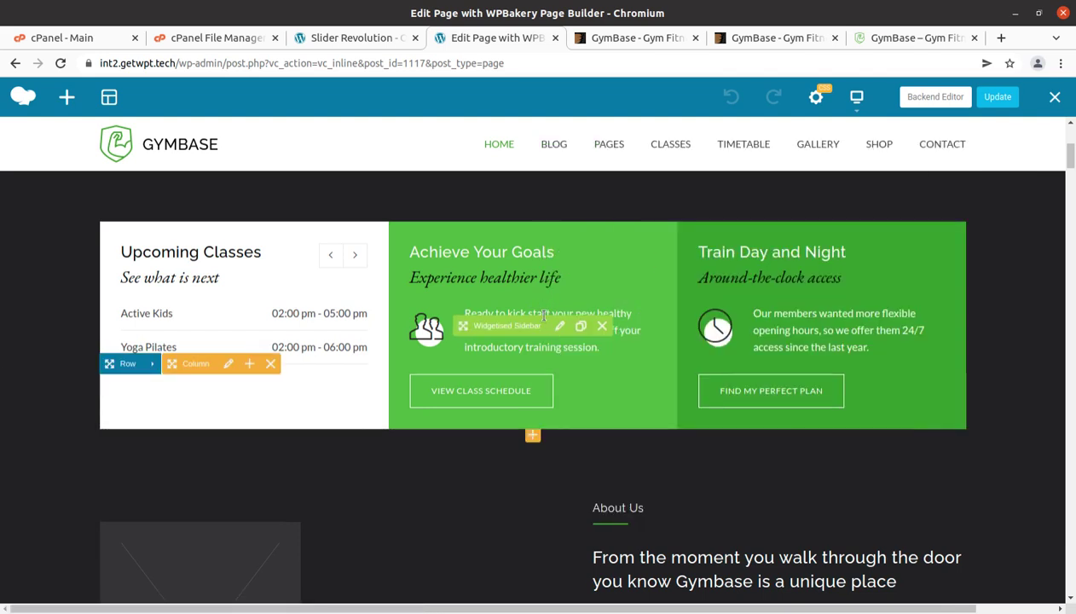
click(558, 327)
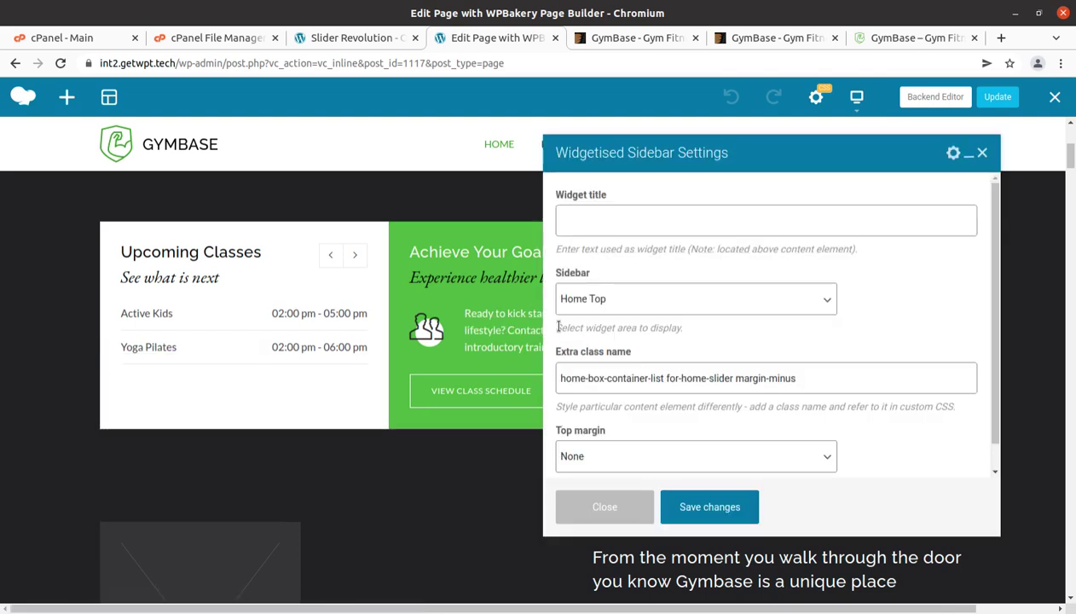
scroll(720, 333, down, 1)
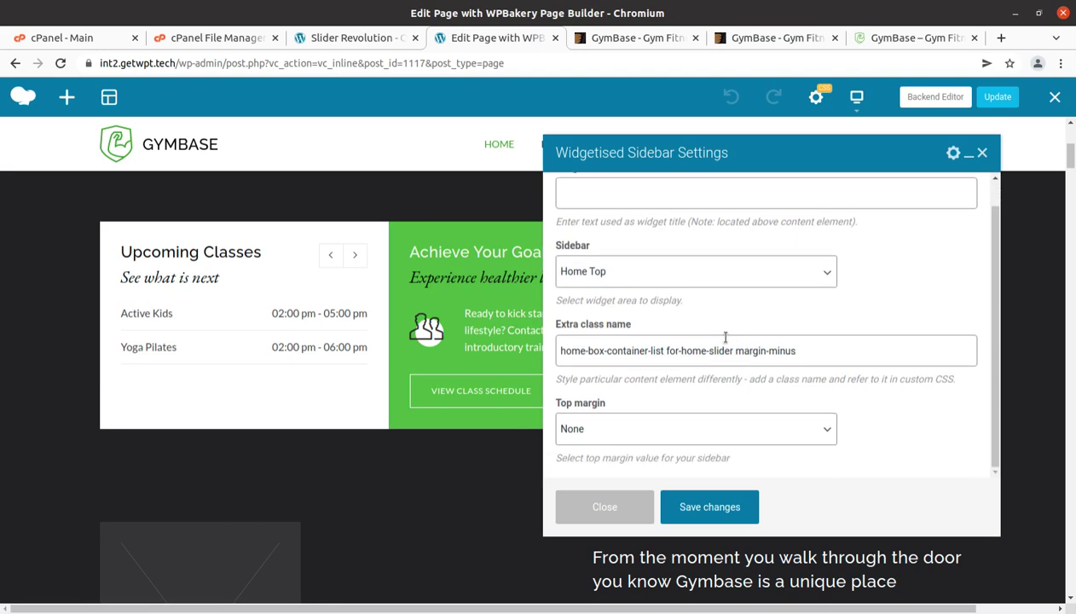
click(982, 153)
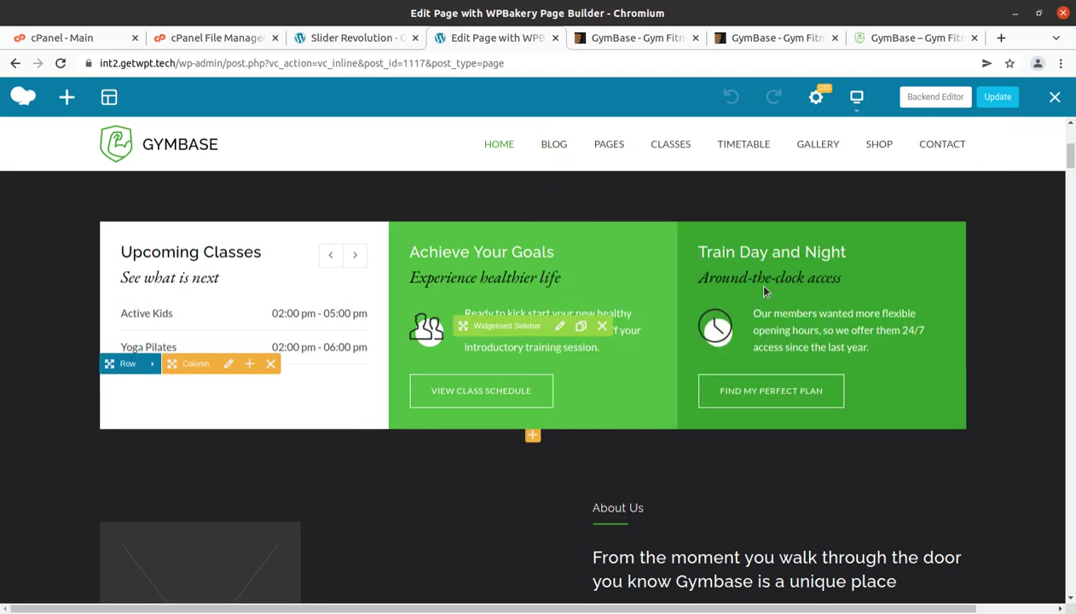
View the Box header settings of the About Us heading, and look over the page's image and featured item sections
scroll(644, 461, down, 2)
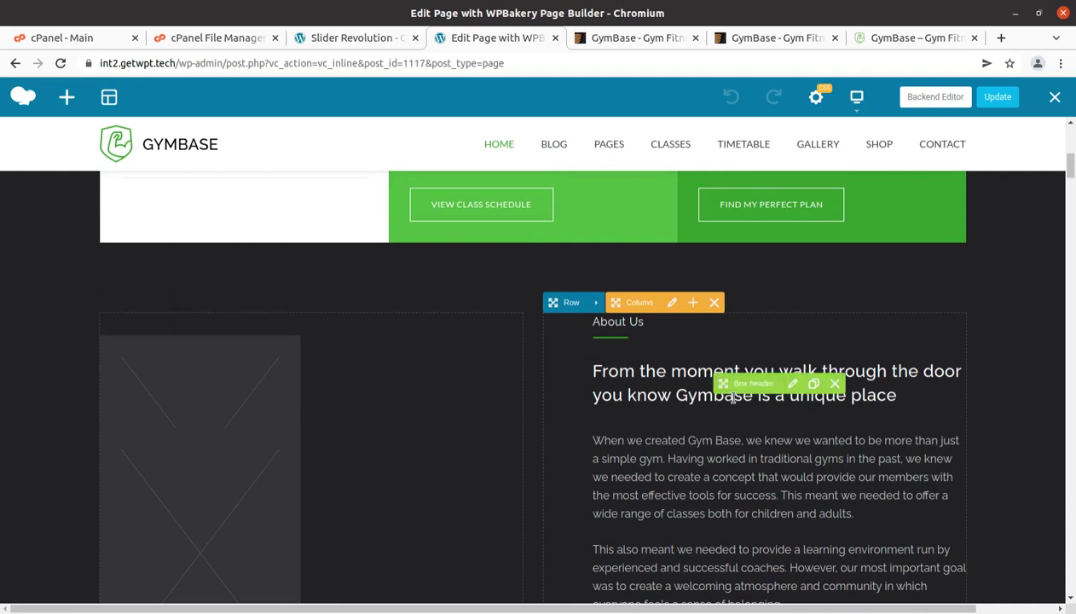
click(792, 384)
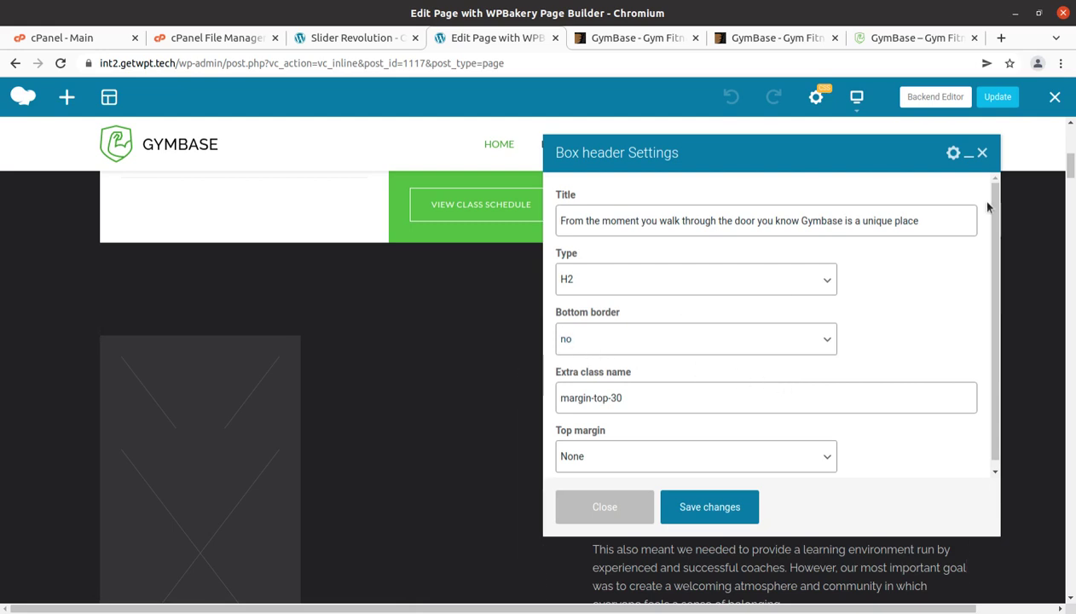
click(981, 152)
scroll(346, 435, down, 2)
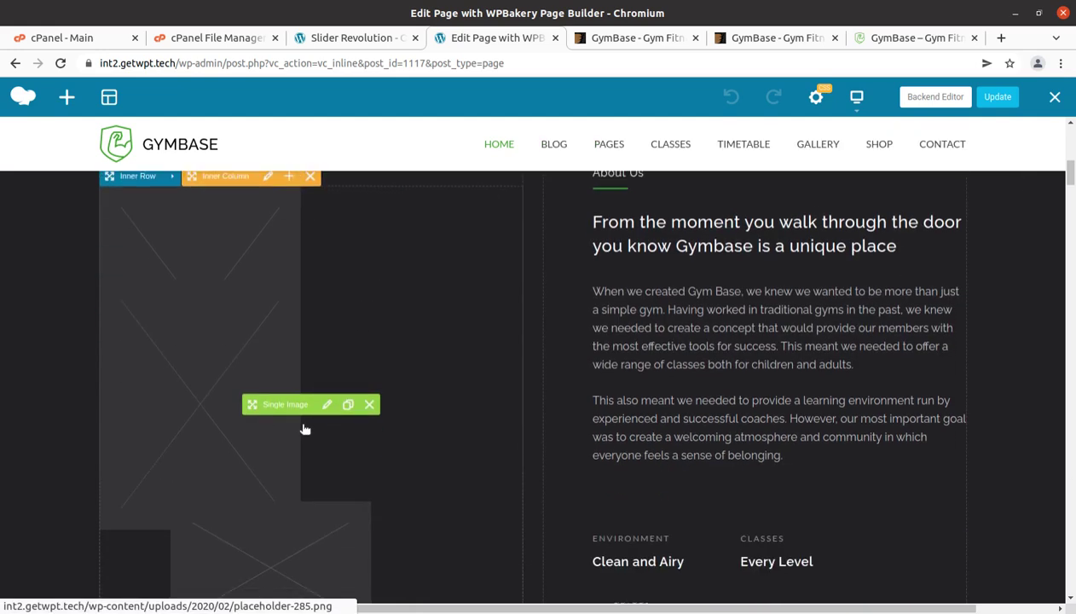
scroll(248, 398, down, 1)
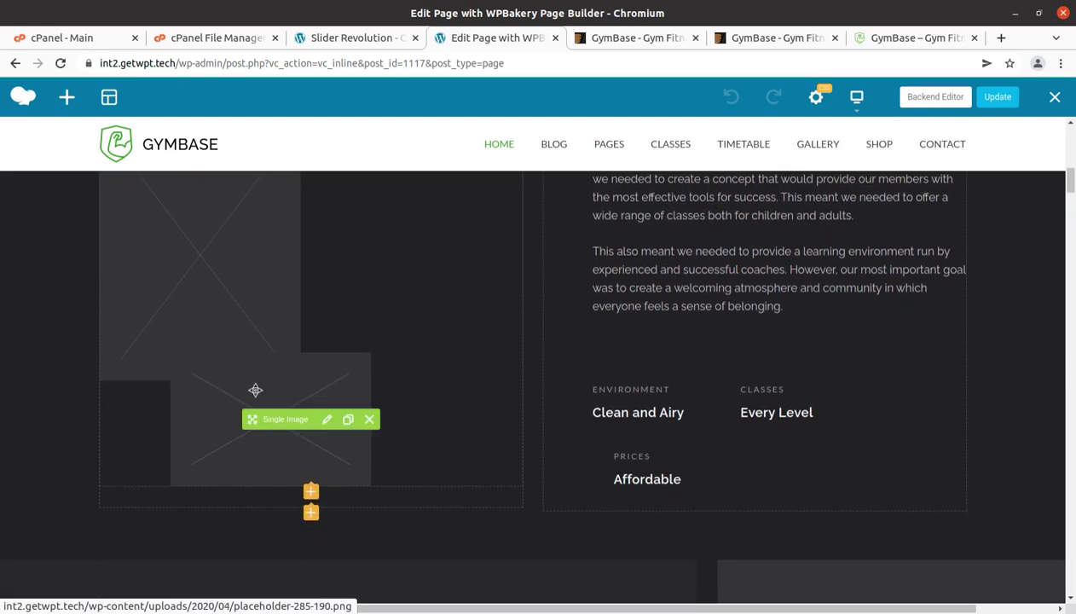
scroll(303, 400, down, 1)
scroll(312, 404, down, 2)
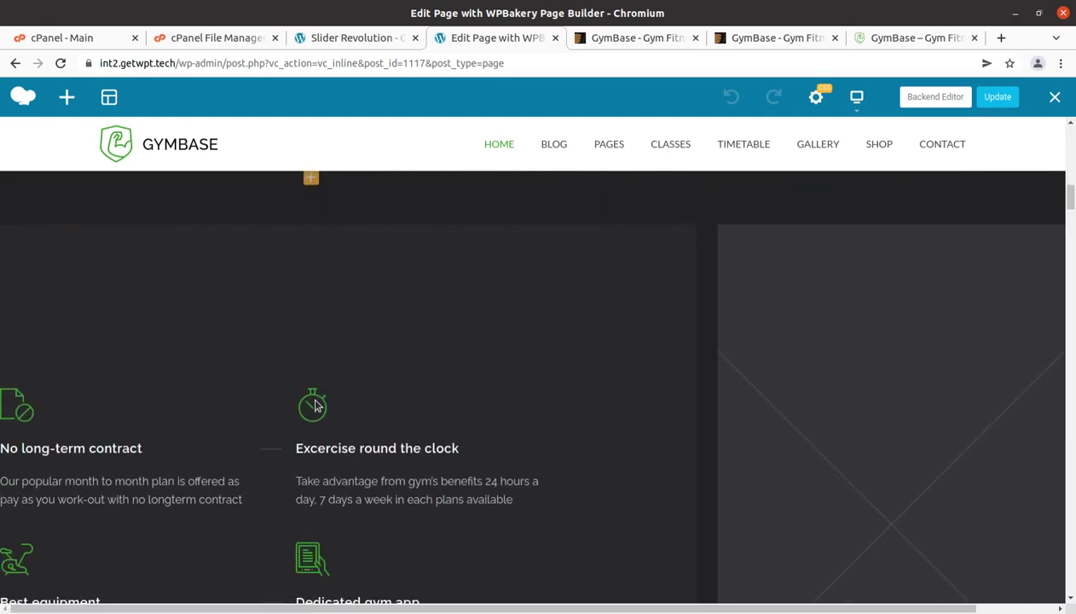
scroll(313, 355, down, 5)
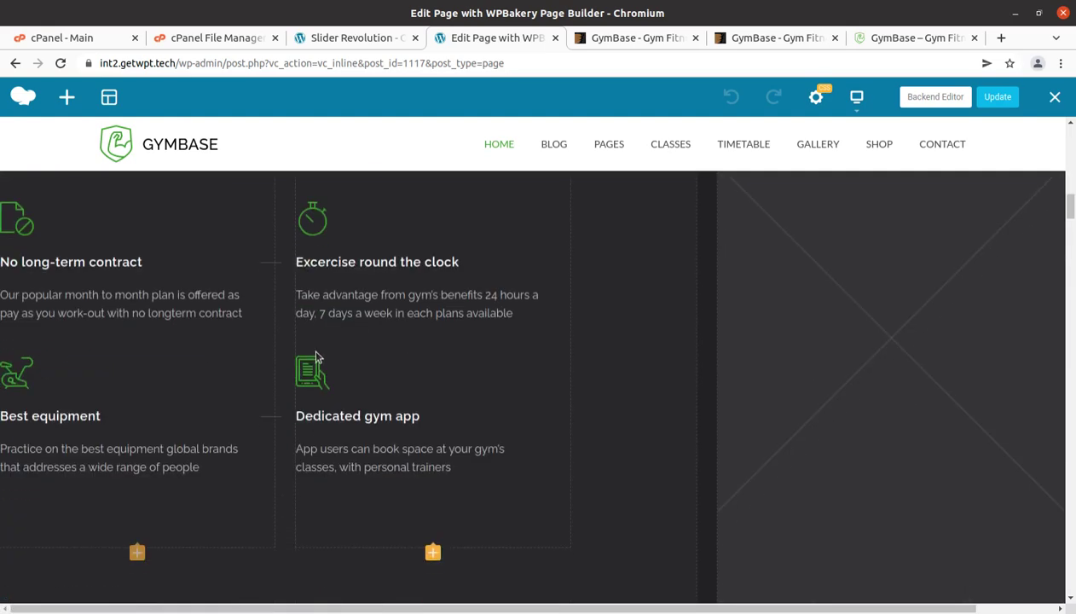
Switch the Home page to the WPBakery backend editor and look over its rows and content elements
click(925, 104)
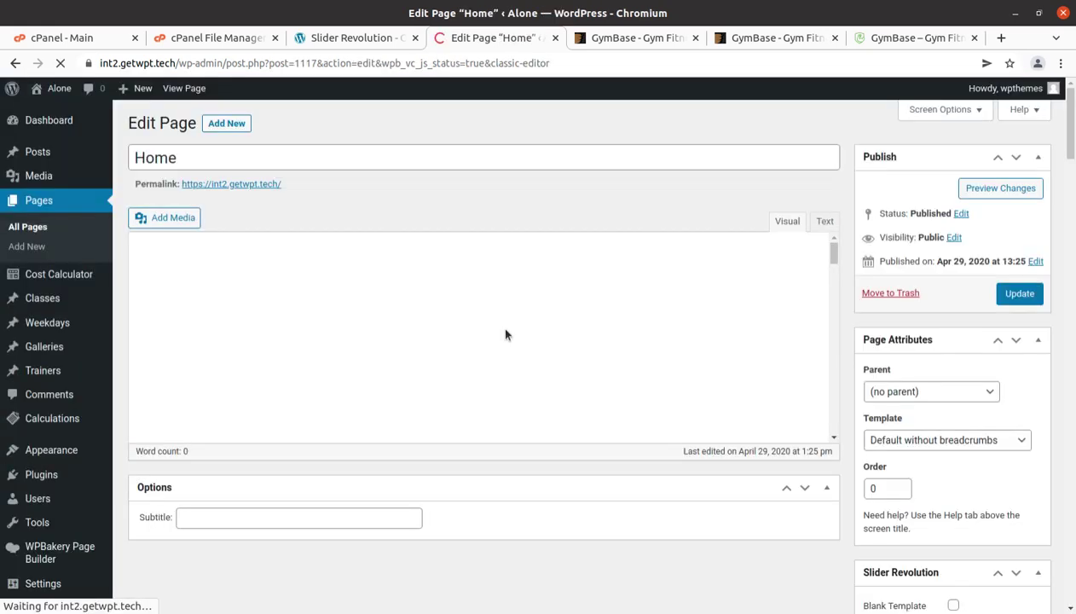
scroll(496, 323, down, 2)
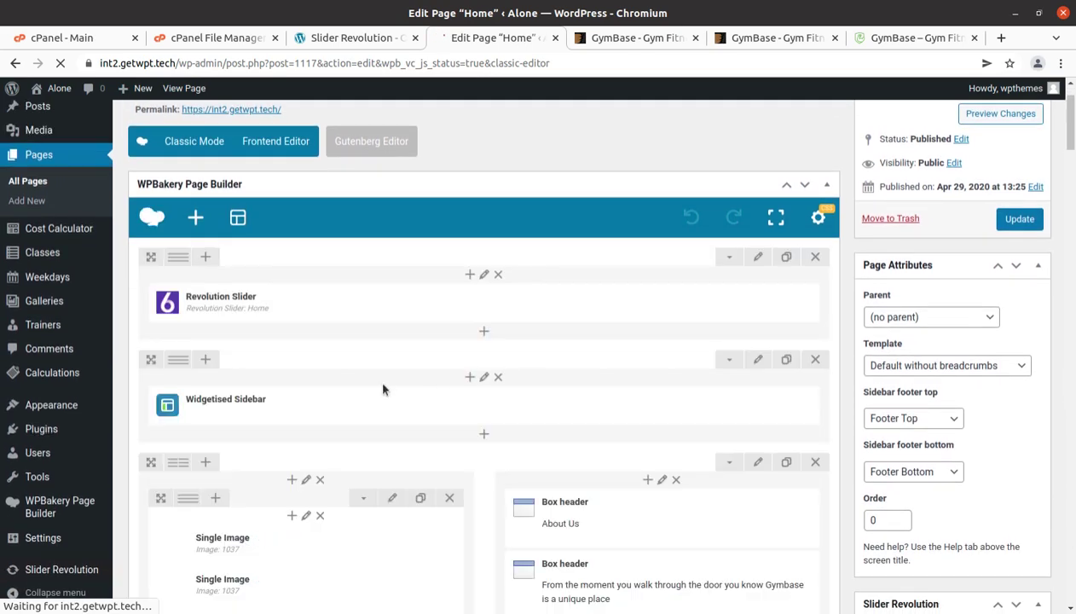
scroll(383, 389, down, 3)
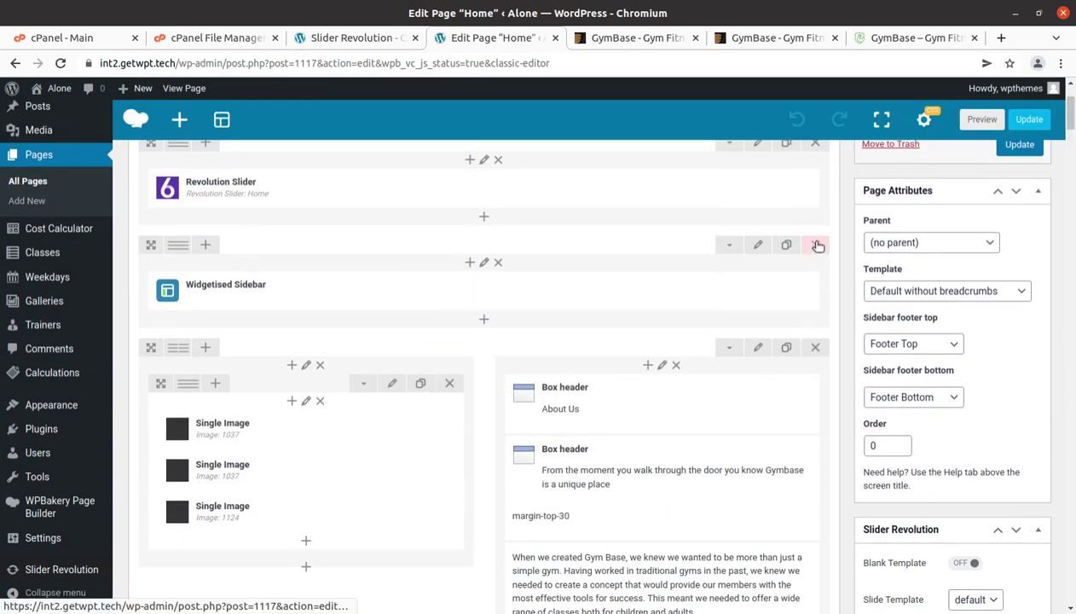
scroll(475, 366, down, 3)
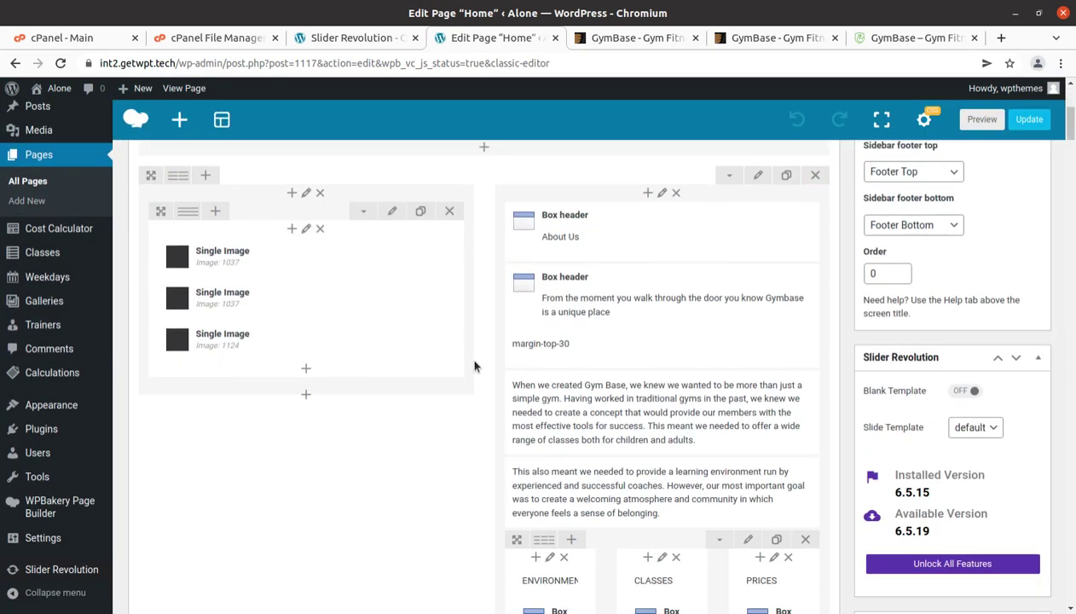
scroll(475, 367, down, 3)
scroll(475, 367, down, 3)
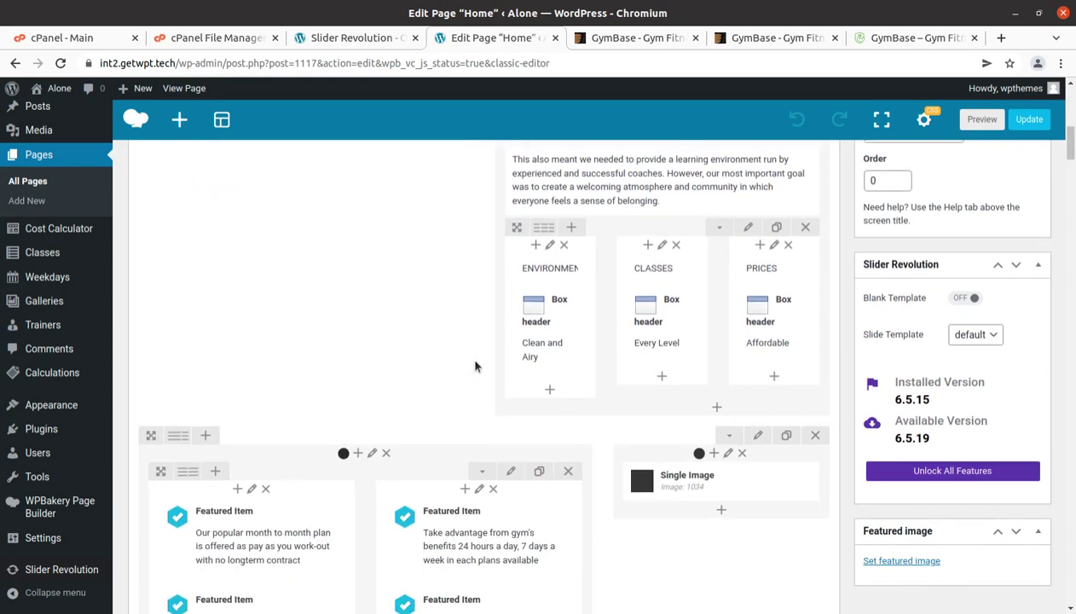
scroll(474, 367, down, 6)
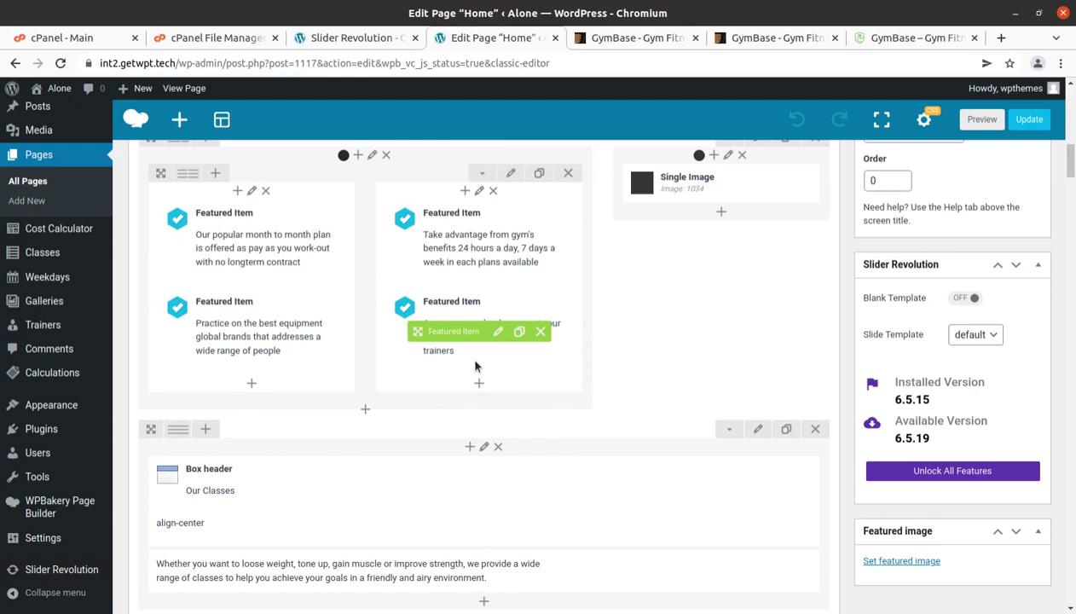
scroll(475, 367, up, 2)
Return to the admin Dashboard and open the public site in a new tab for viewing
mouse_move(63, 126)
click(141, 125)
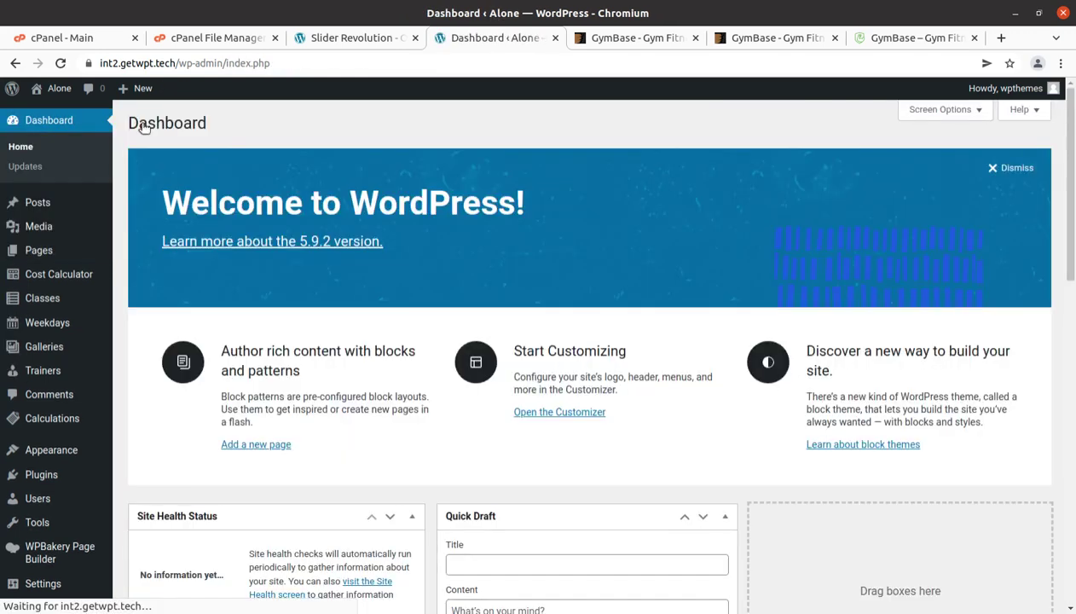
mouse_move(73, 90)
middle_click(68, 112)
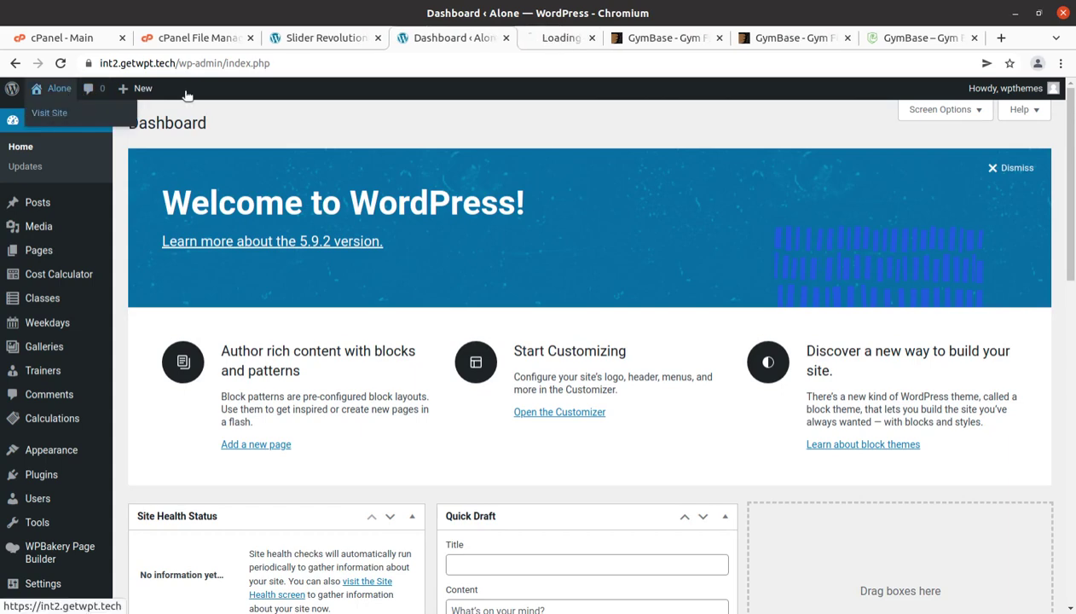
click(544, 45)
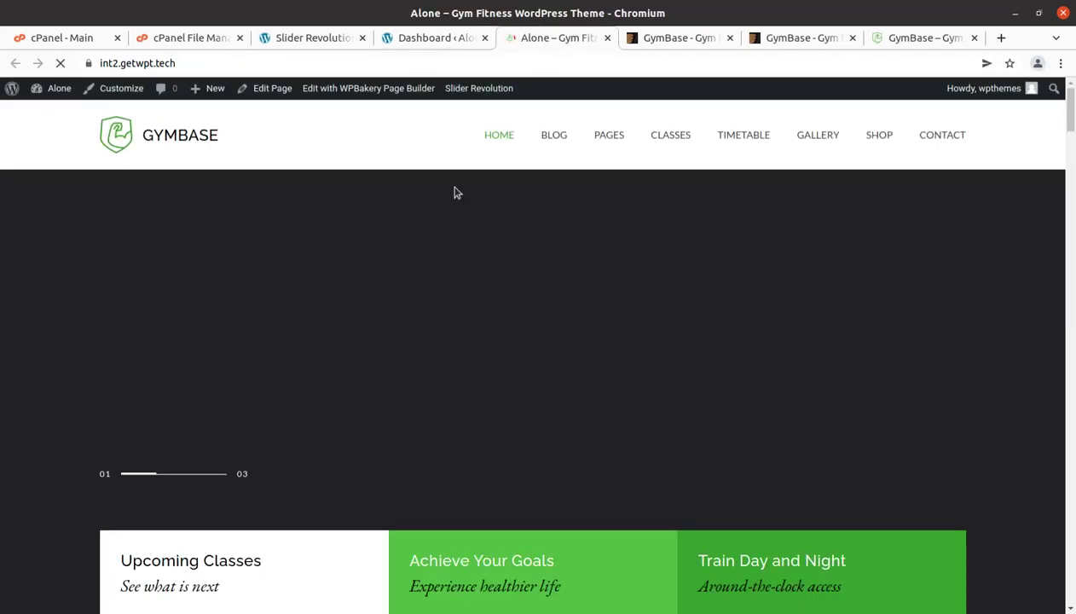